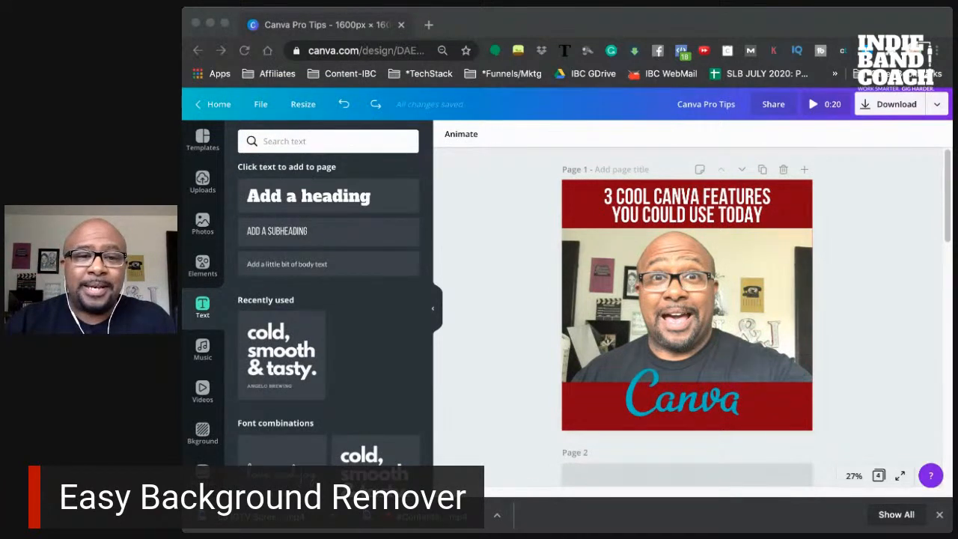
pyautogui.click(498, 202)
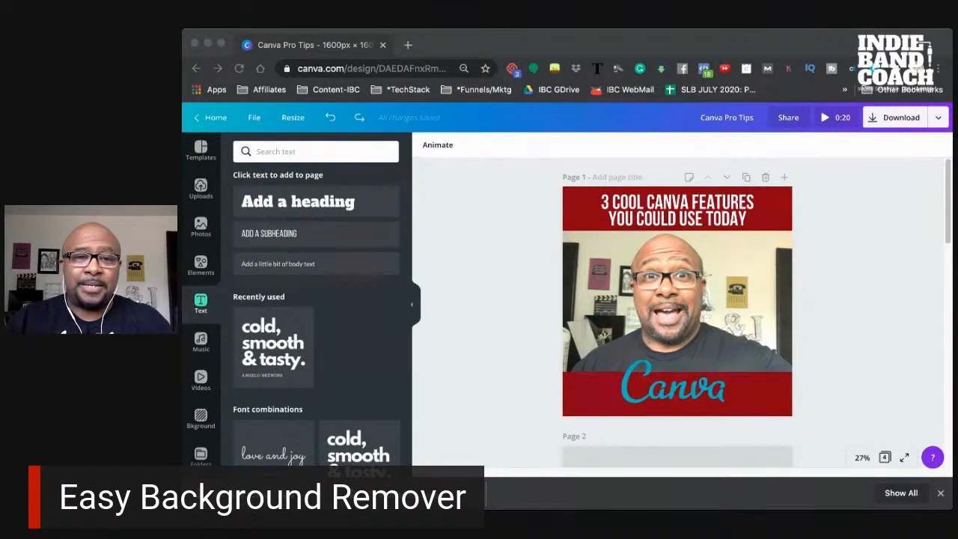
pyautogui.click(467, 195)
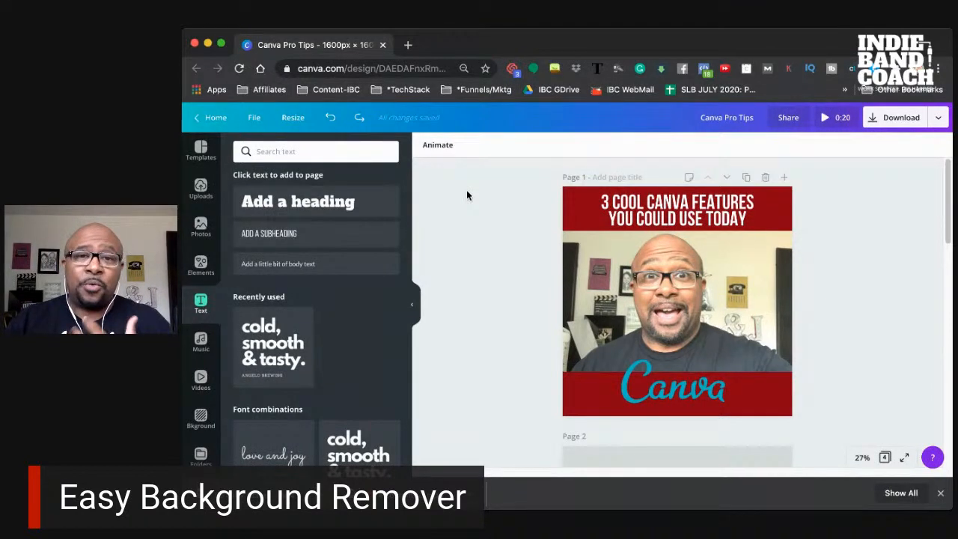
pyautogui.click(200, 419)
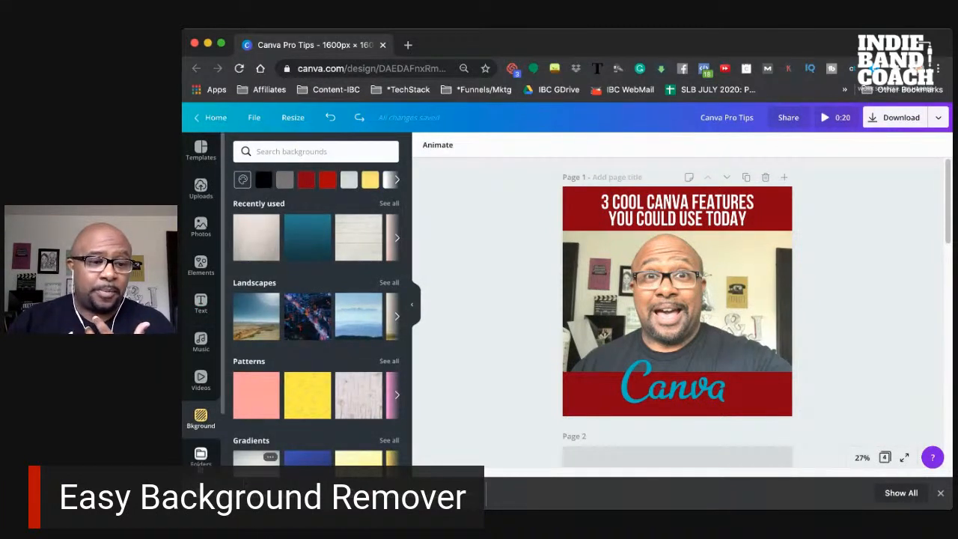
# Add the white-background Canva logo from the uploads to page 1 and nudge the existing transparent logo slightly upward.
pyautogui.click(201, 188)
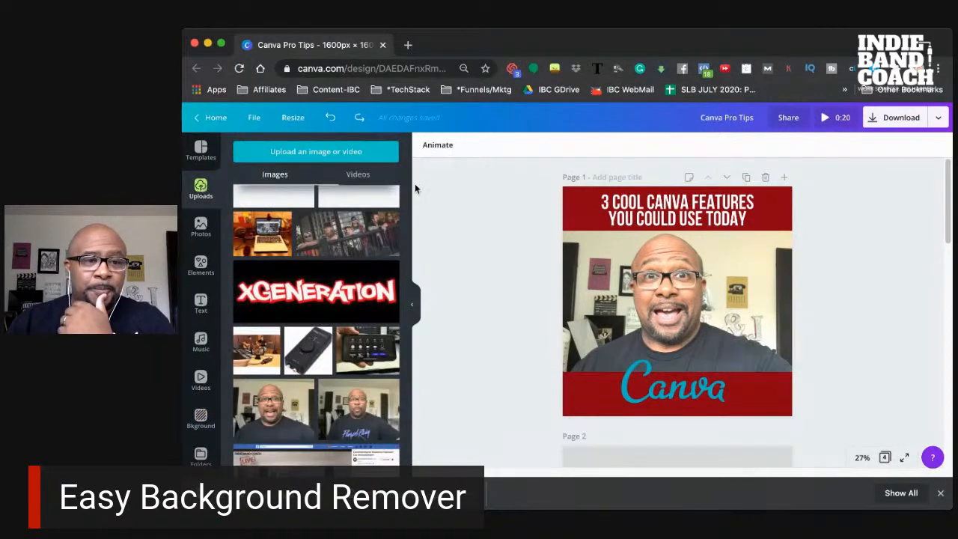
pyautogui.scroll(15, 391, 246)
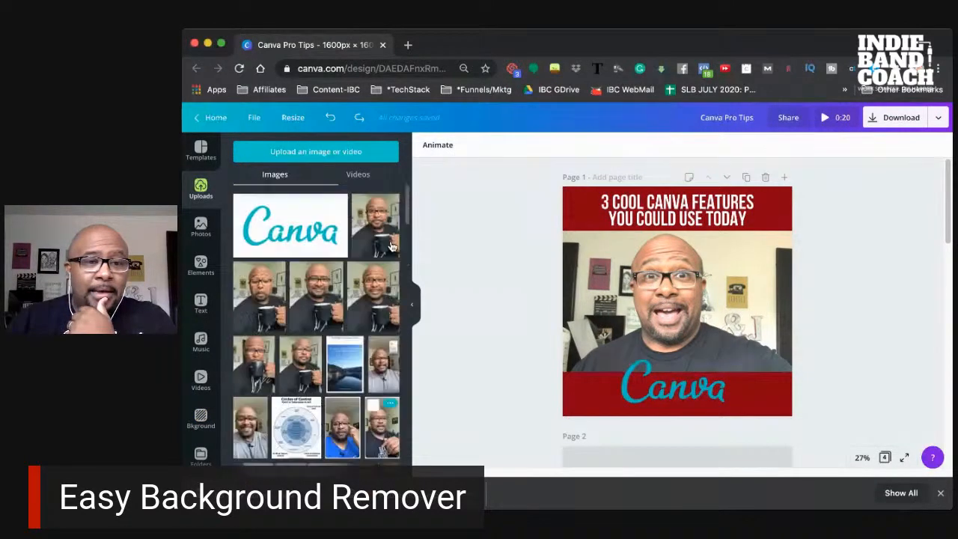
pyautogui.click(693, 401)
pyautogui.click(838, 316)
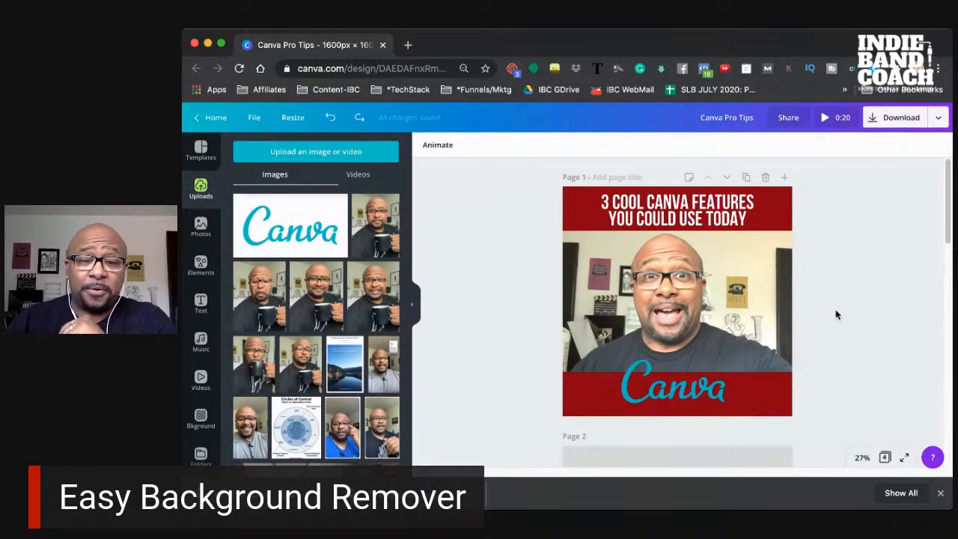
pyautogui.click(301, 220)
pyautogui.click(863, 227)
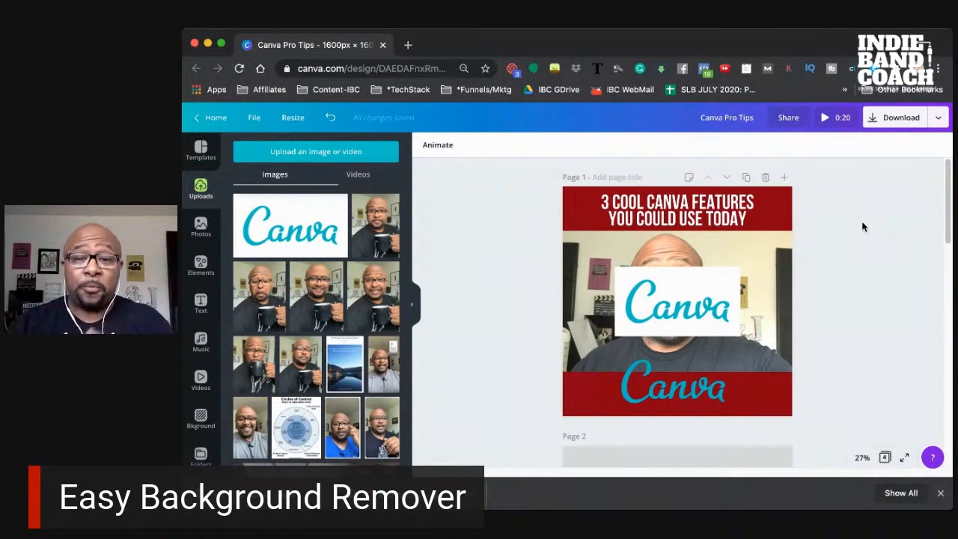
pyautogui.click(715, 378)
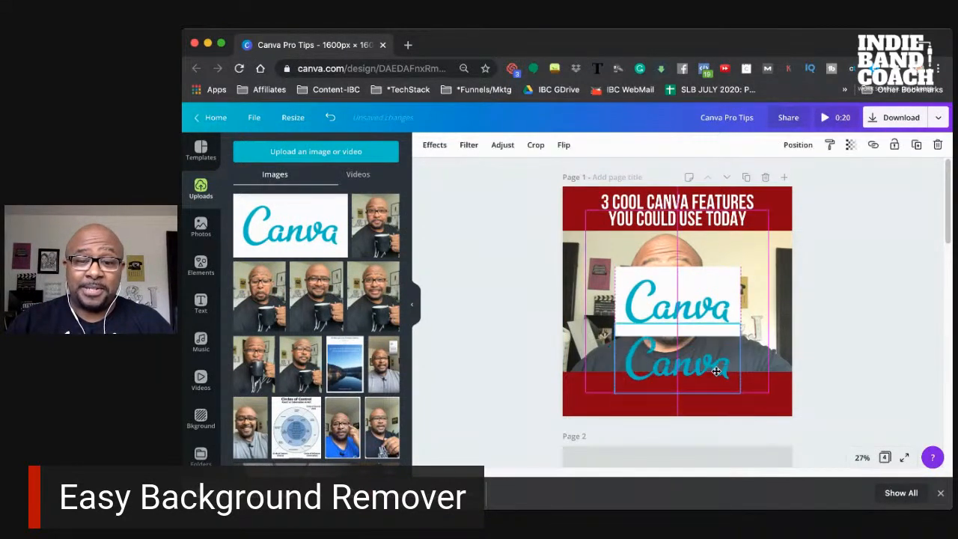
pyautogui.click(843, 276)
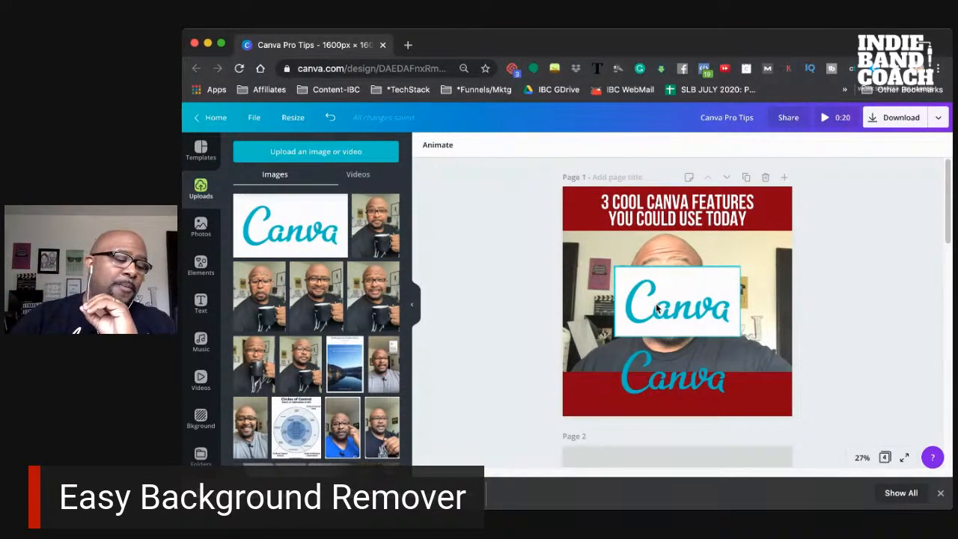
# Remove the white background from the newly added Canva logo with Background Remover.
pyautogui.click(701, 290)
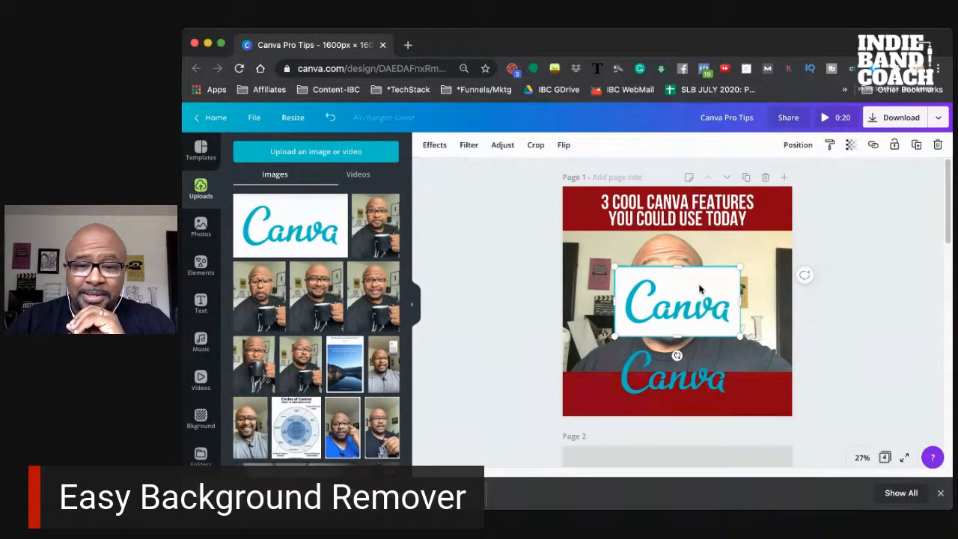
pyautogui.click(435, 146)
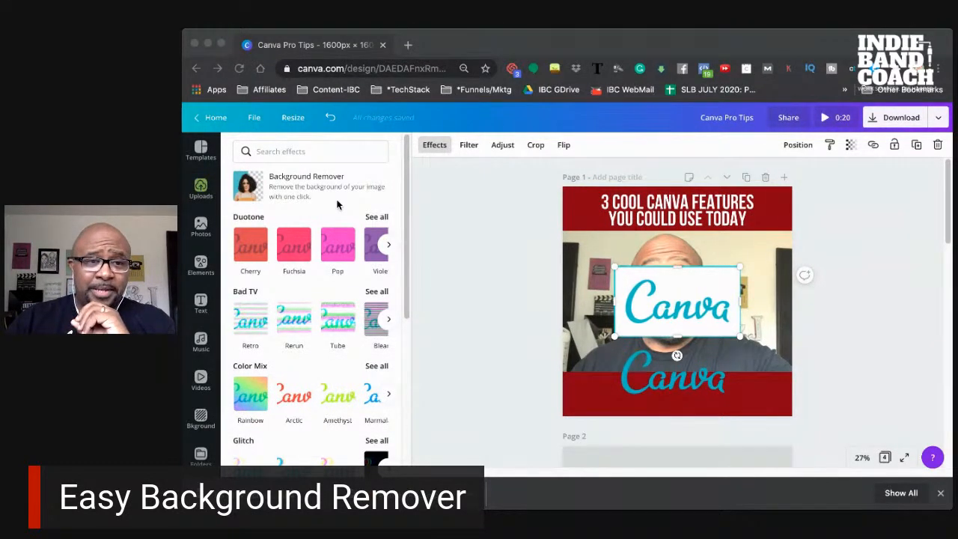
pyautogui.click(491, 194)
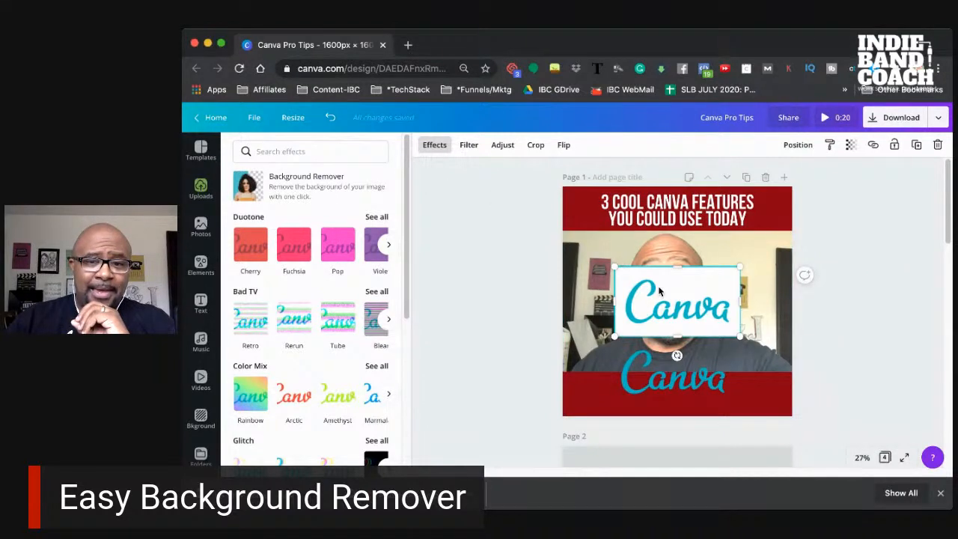
pyautogui.click(293, 190)
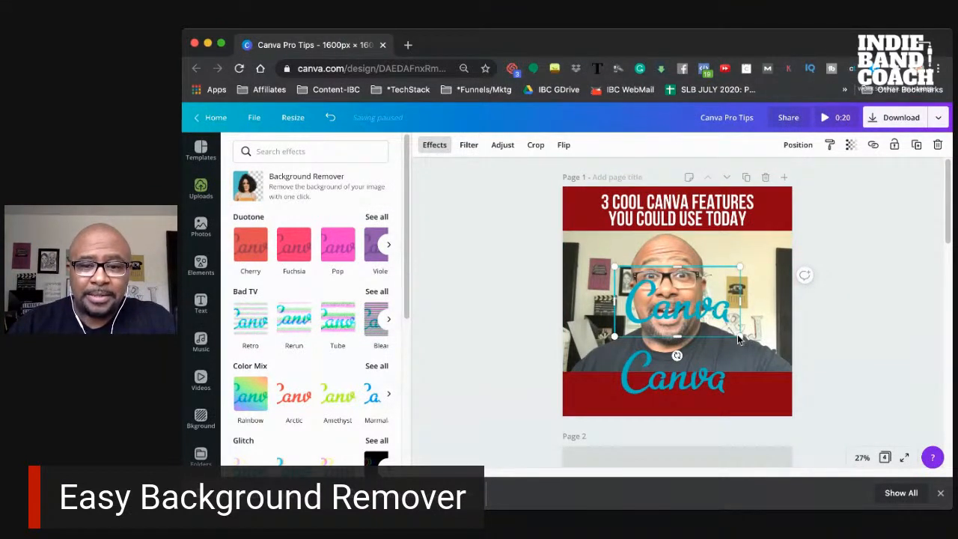
# Spread the two transparent Canva logos side by side over the photo's lower edge and delete the right-hand one.
pyautogui.moveTo(738, 337); pyautogui.dragTo(608, 369)
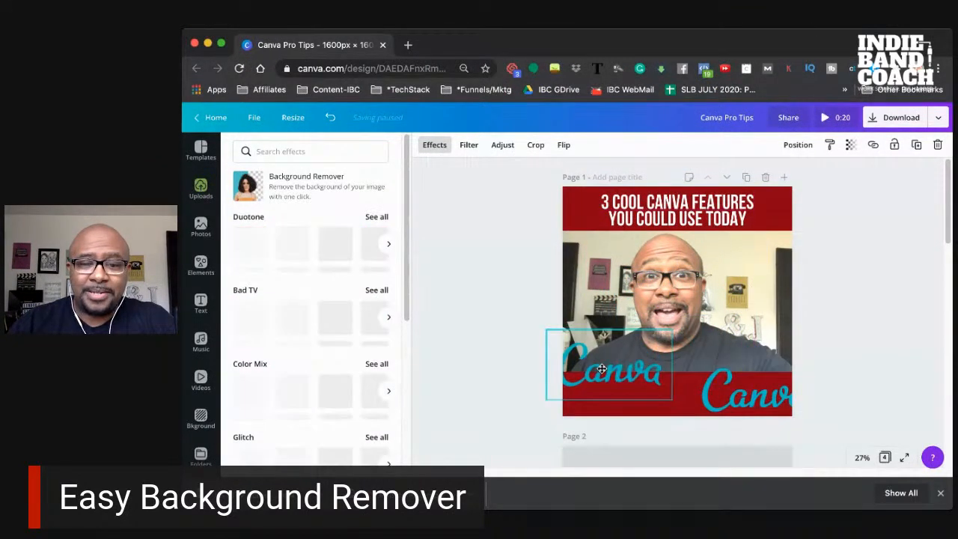
pyautogui.moveTo(731, 393); pyautogui.dragTo(685, 352)
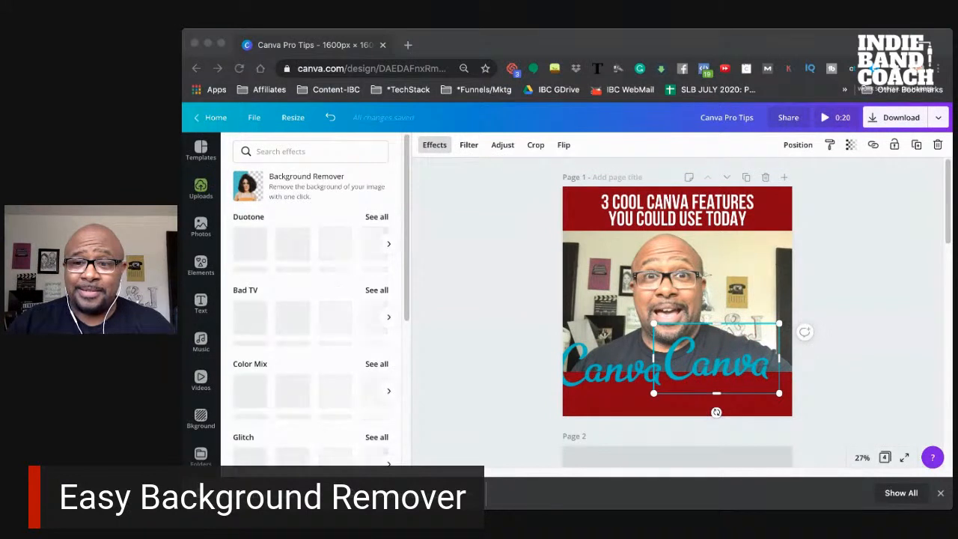
pyautogui.click(445, 182)
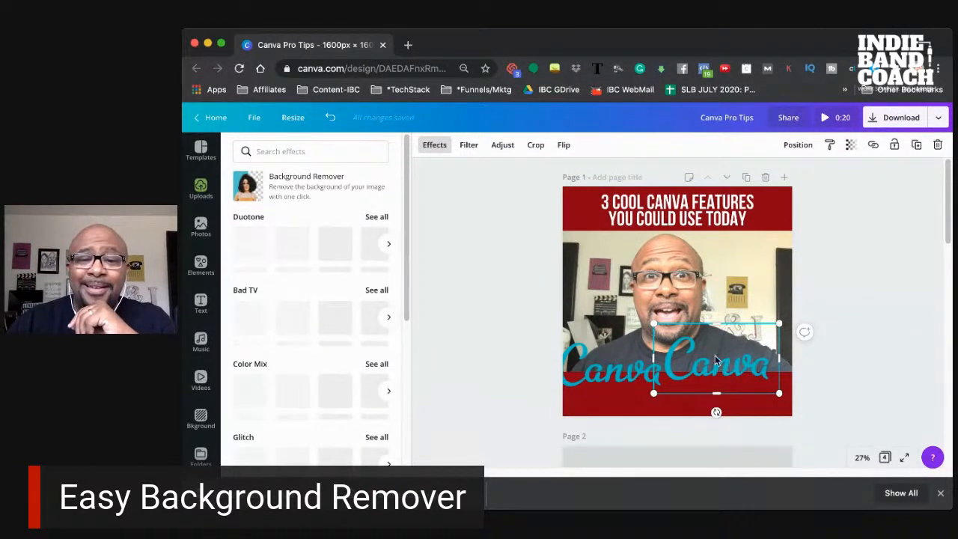
pyautogui.press('Delete')
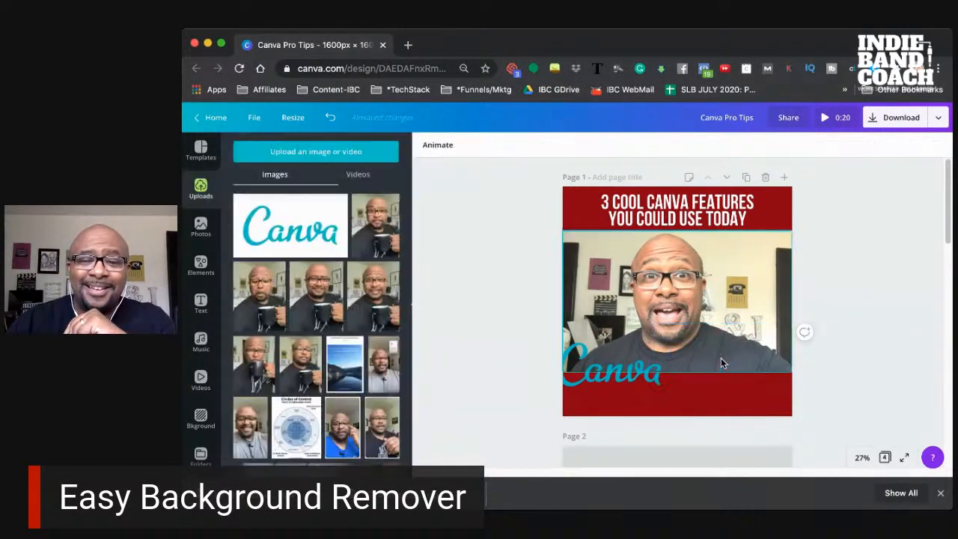
# Remove the room background from the man's photo on page 1 with Background Remover.
pyautogui.click(679, 280)
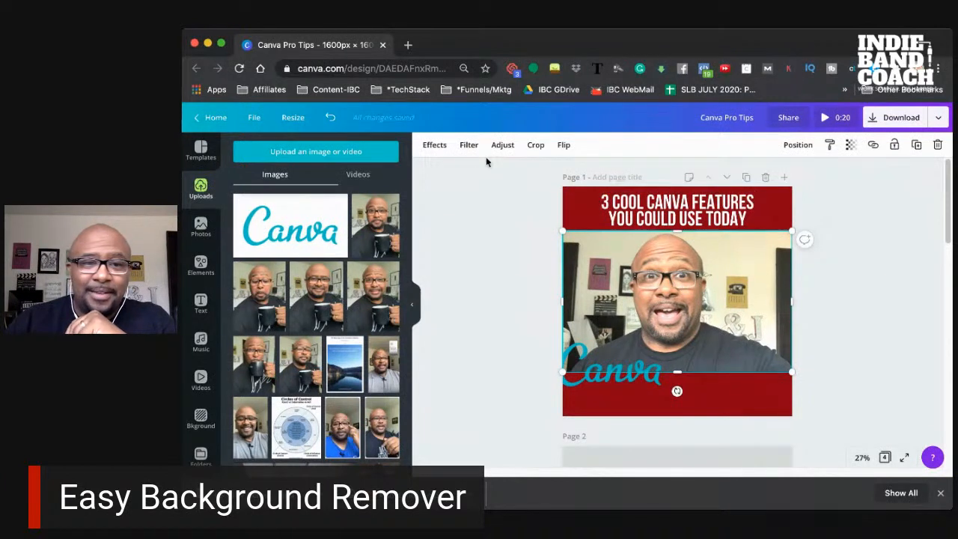
pyautogui.click(433, 150)
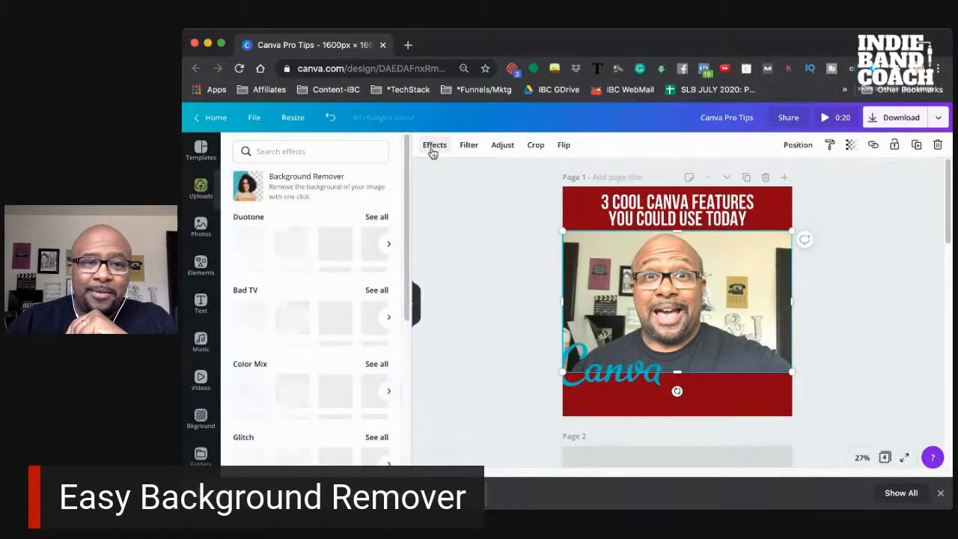
pyautogui.click(314, 187)
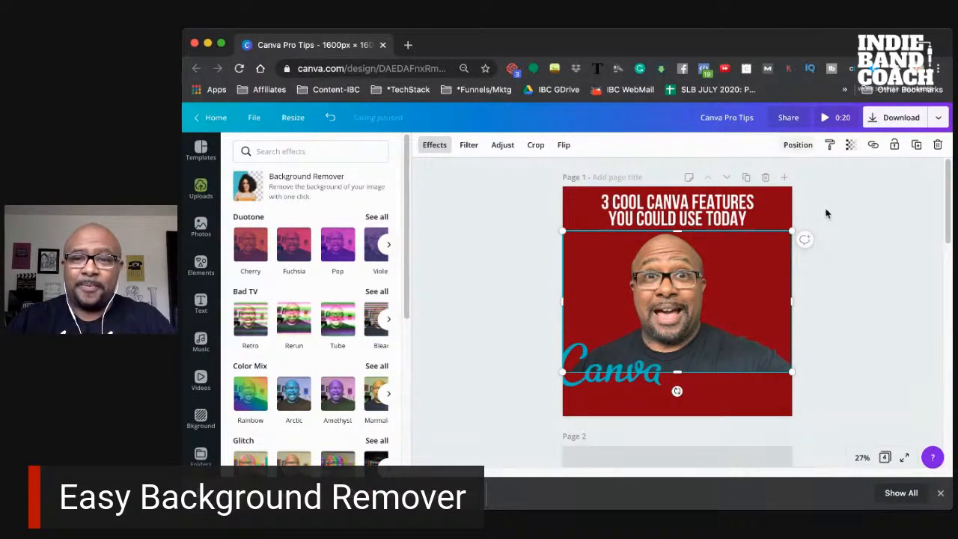
pyautogui.click(836, 320)
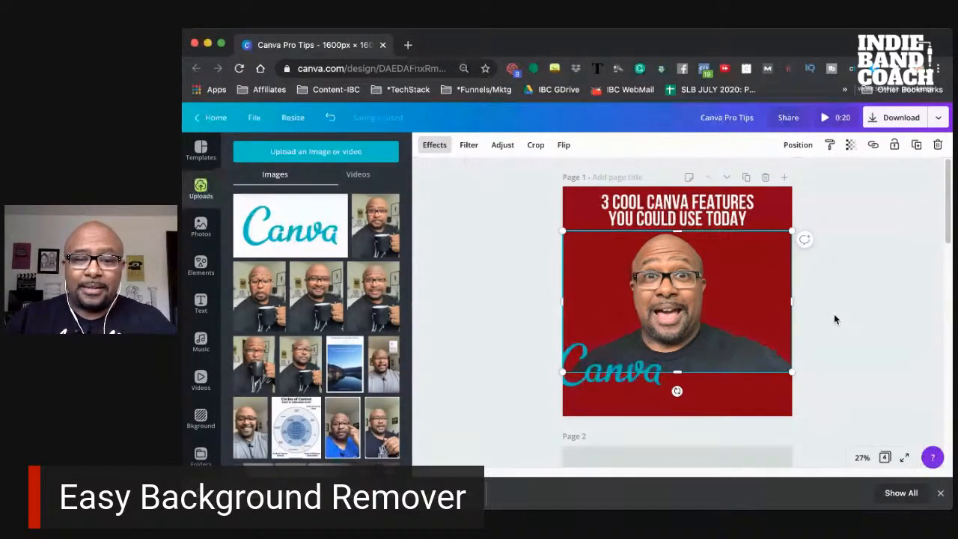
# Move the remaining Canva logo to the bottom centre of page 1 and extend the cut-out photo down behind it.
pyautogui.moveTo(631, 373); pyautogui.dragTo(694, 397)
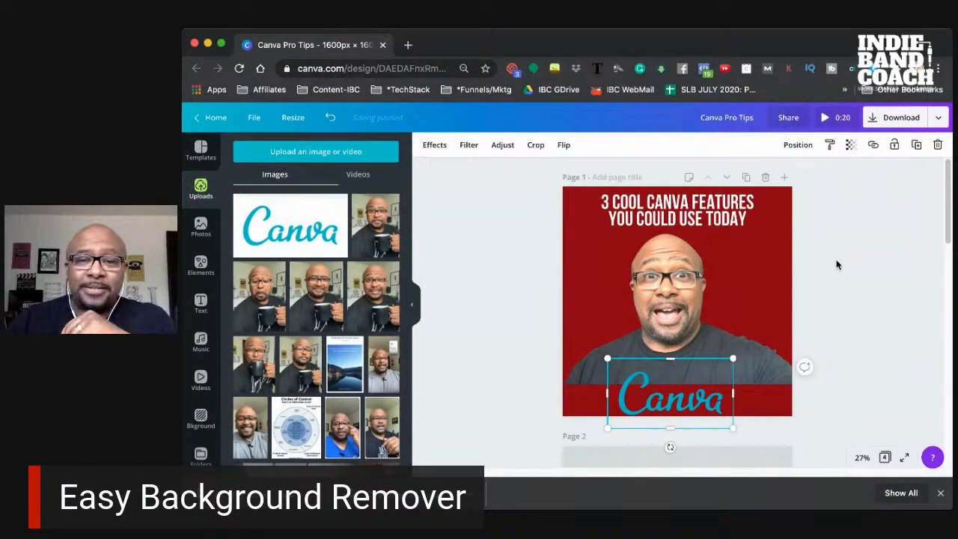
pyautogui.click(686, 282)
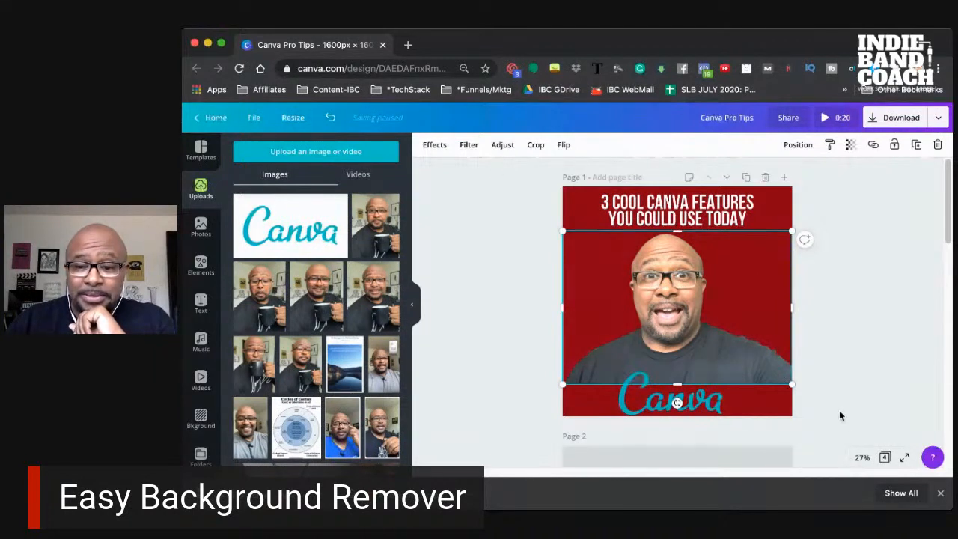
# Examine the cut-out edges around the man's head, glasses and shoulders at 100% and 50% zoom, and return to 25%.
pyautogui.click(863, 459)
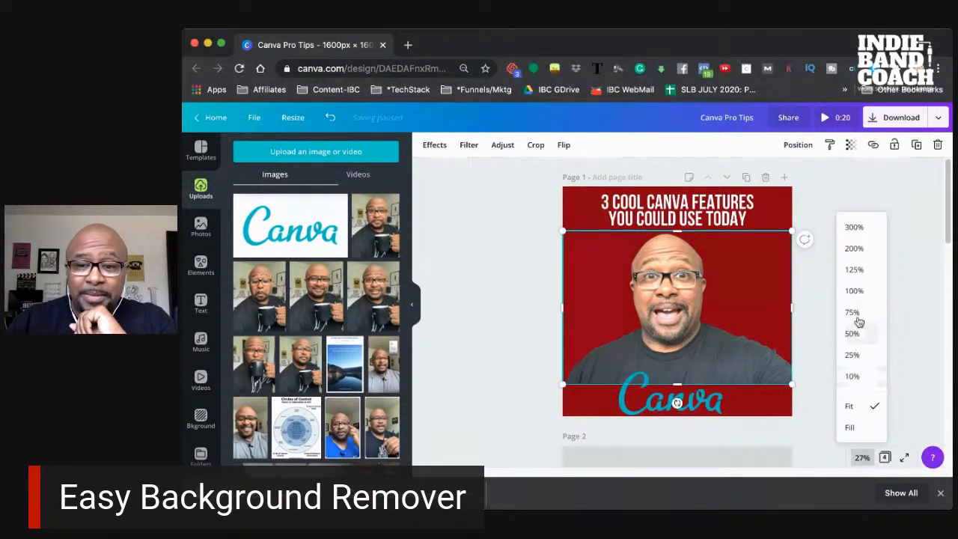
pyautogui.click(856, 292)
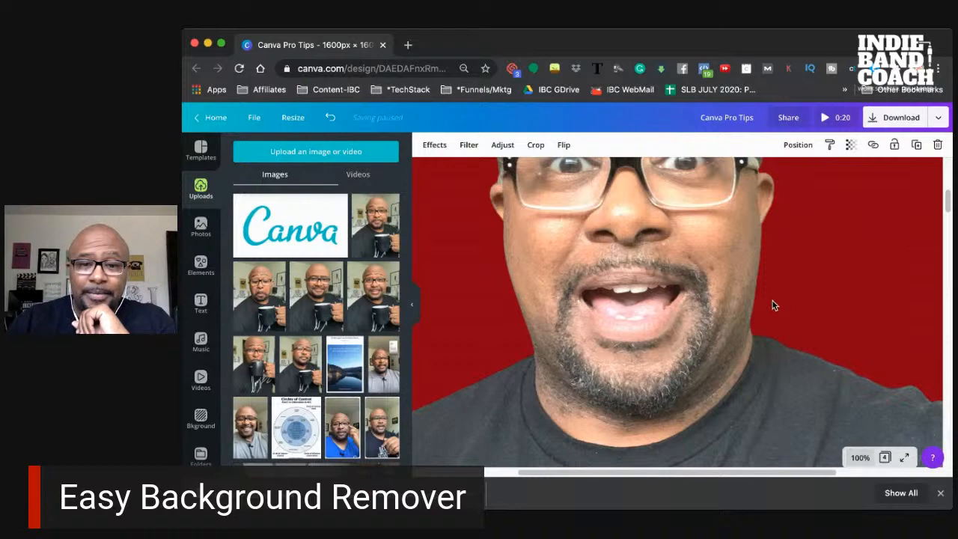
pyautogui.scroll(2, 773, 301)
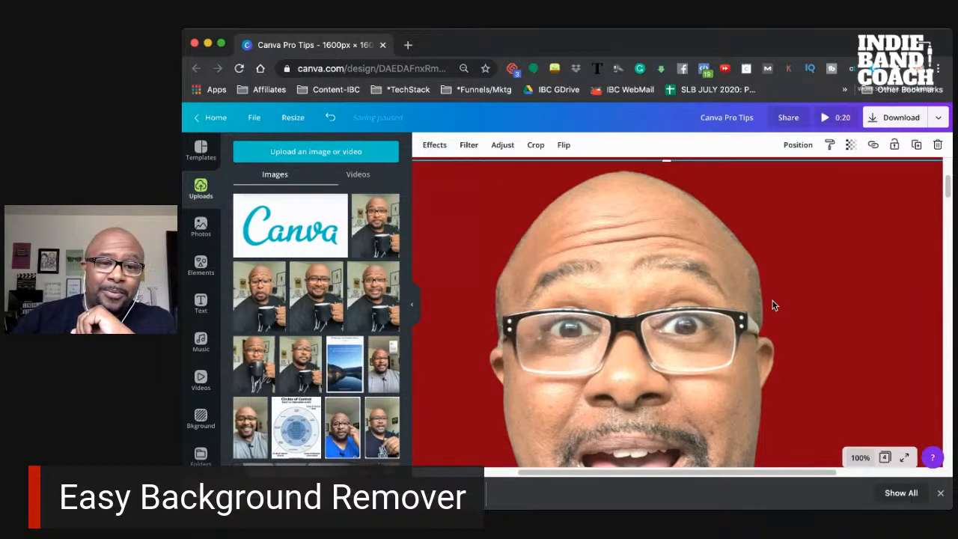
pyautogui.scroll(-4, 773, 301)
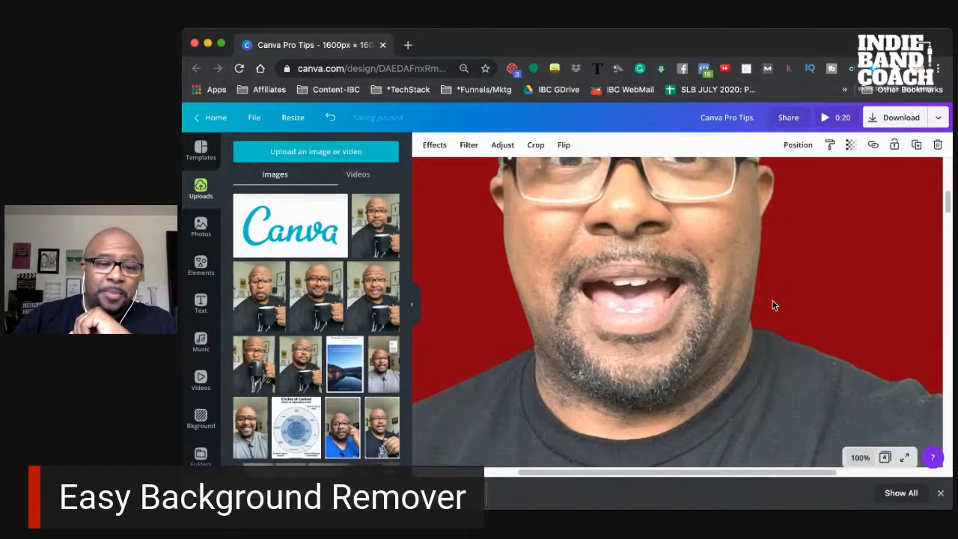
pyautogui.scroll(2, 772, 301)
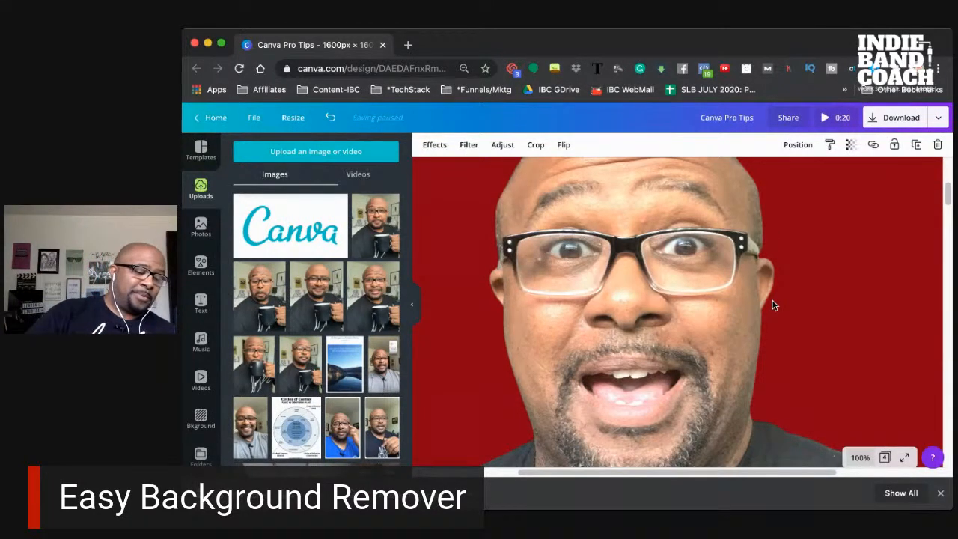
pyautogui.scroll(4, 773, 304)
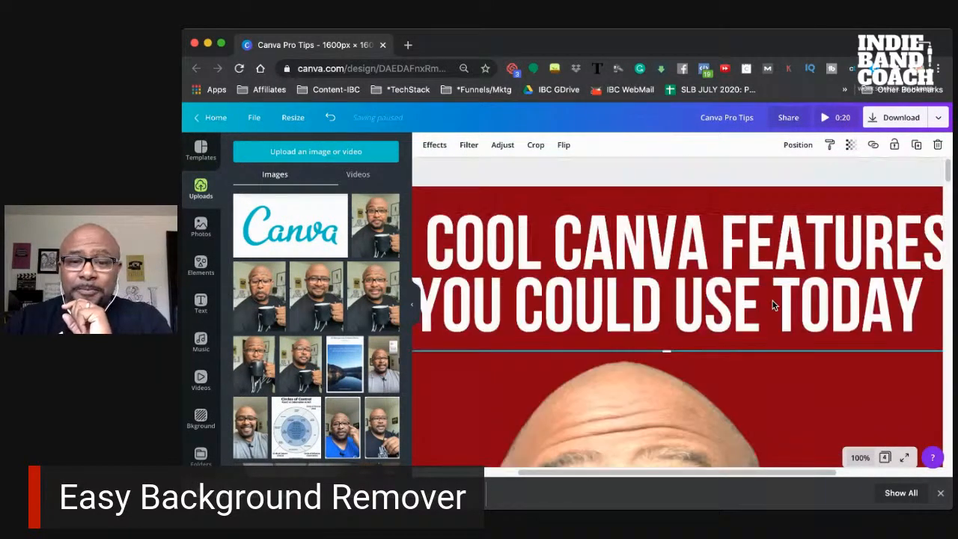
pyautogui.scroll(-2, 772, 305)
pyautogui.scroll(-3, 773, 305)
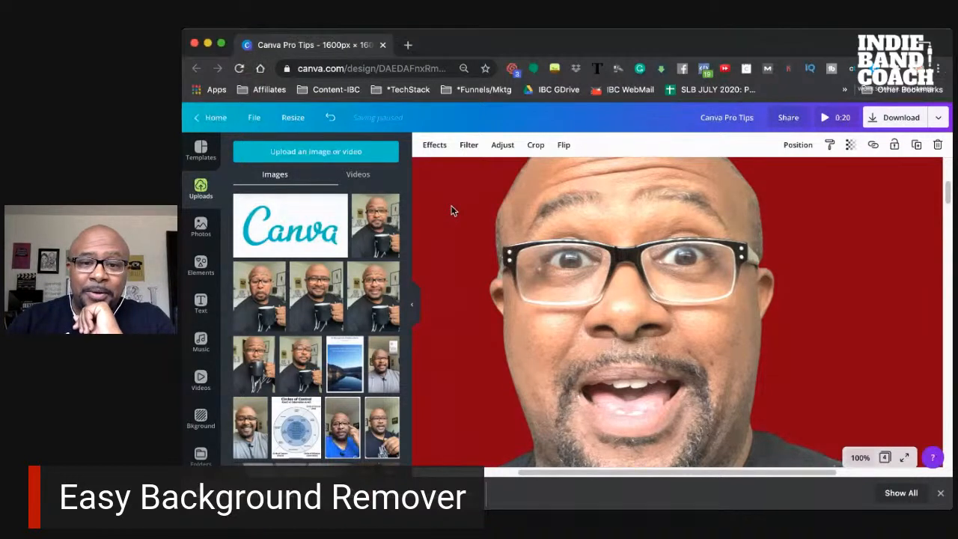
pyautogui.click(861, 458)
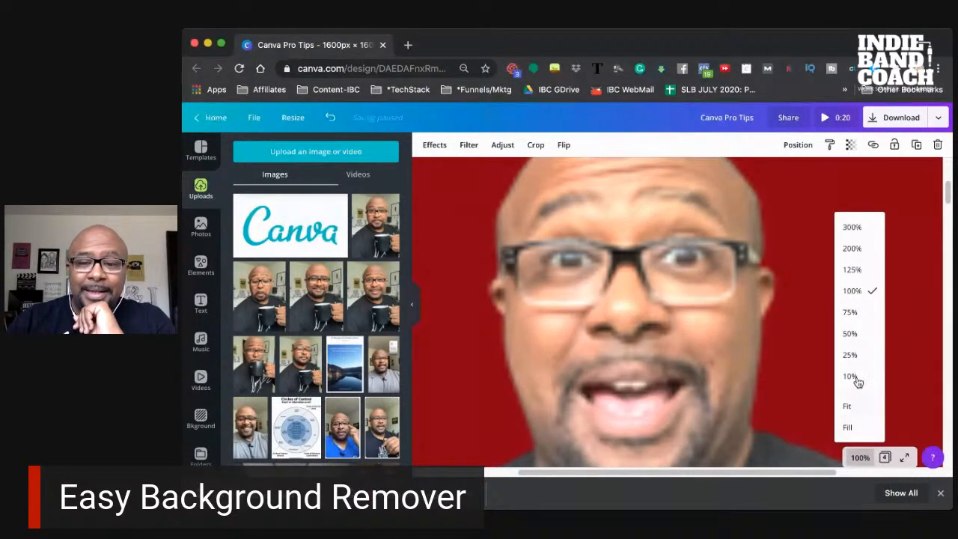
pyautogui.click(850, 333)
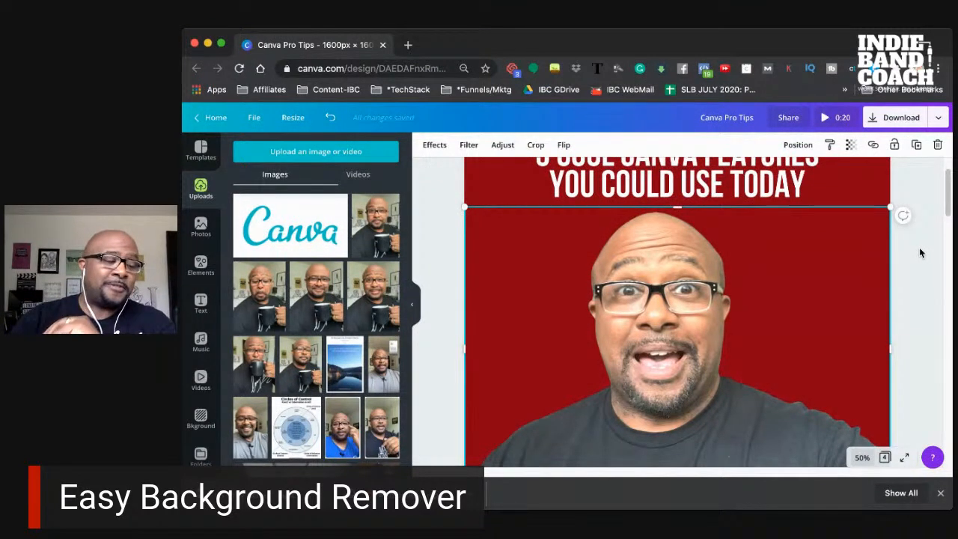
pyautogui.click(862, 458)
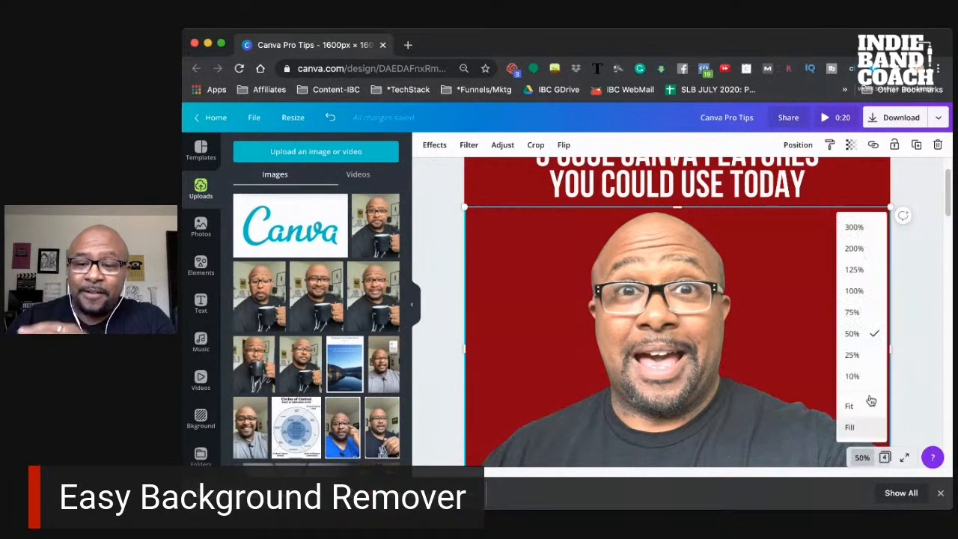
pyautogui.click(854, 354)
pyautogui.click(847, 265)
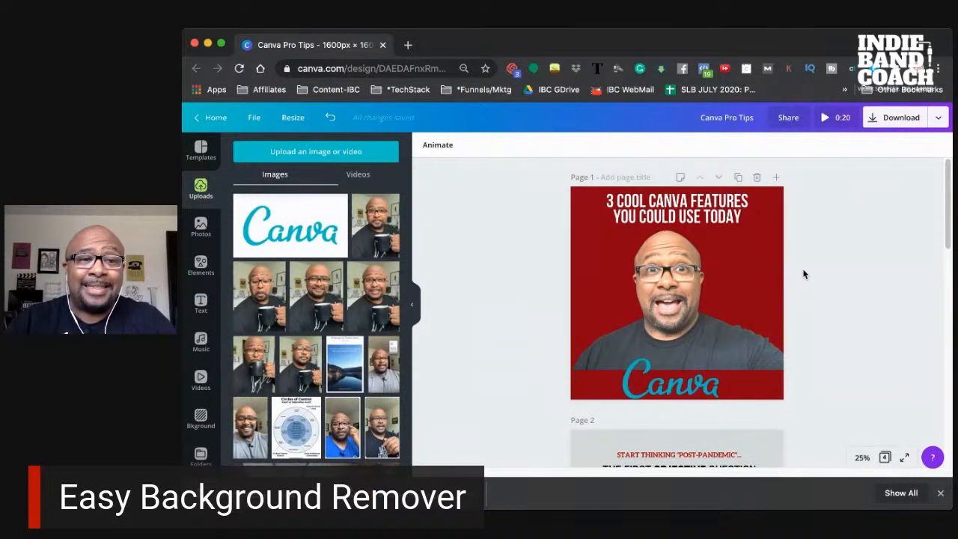
# Add the uploaded photo of the man holding a mug to the left half of page 1 and remove its background.
pyautogui.click(674, 298)
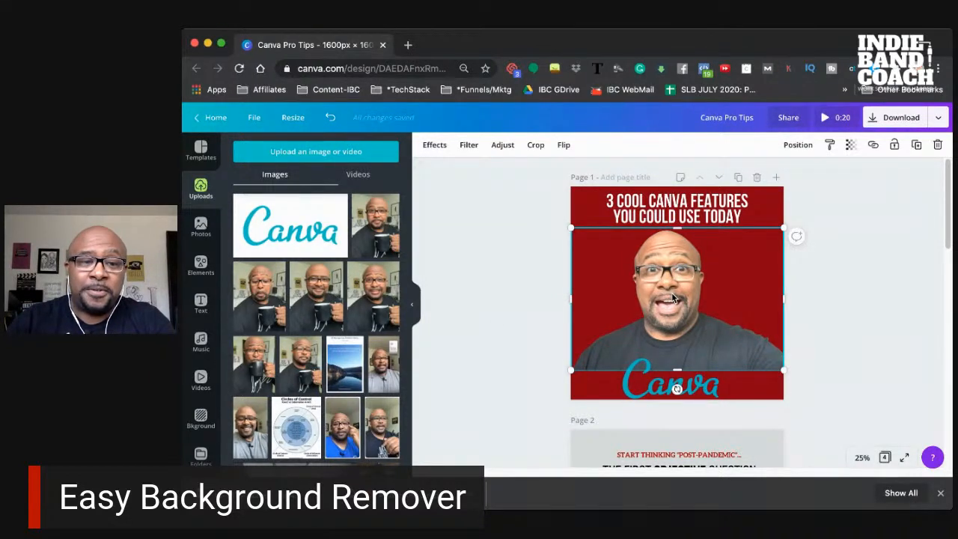
pyautogui.click(374, 292)
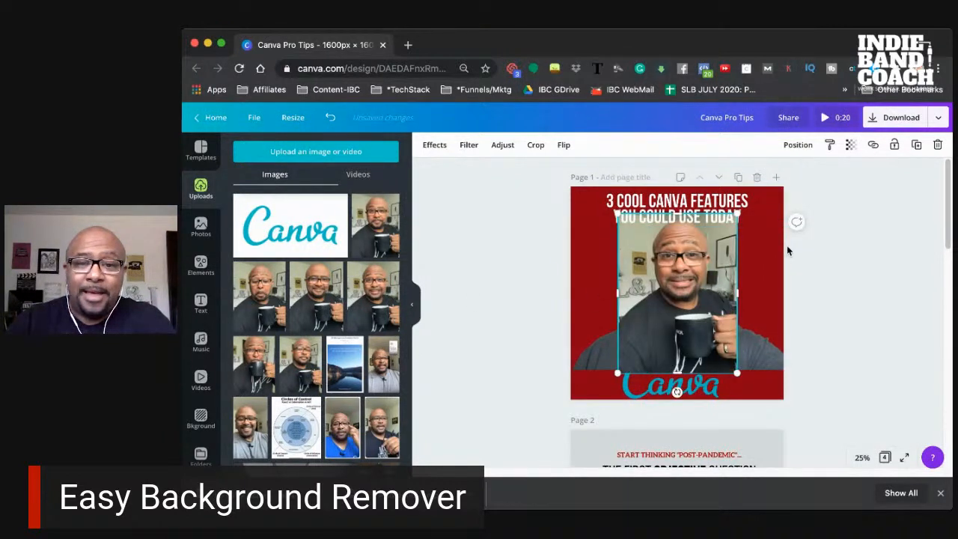
pyautogui.moveTo(674, 300); pyautogui.dragTo(712, 280)
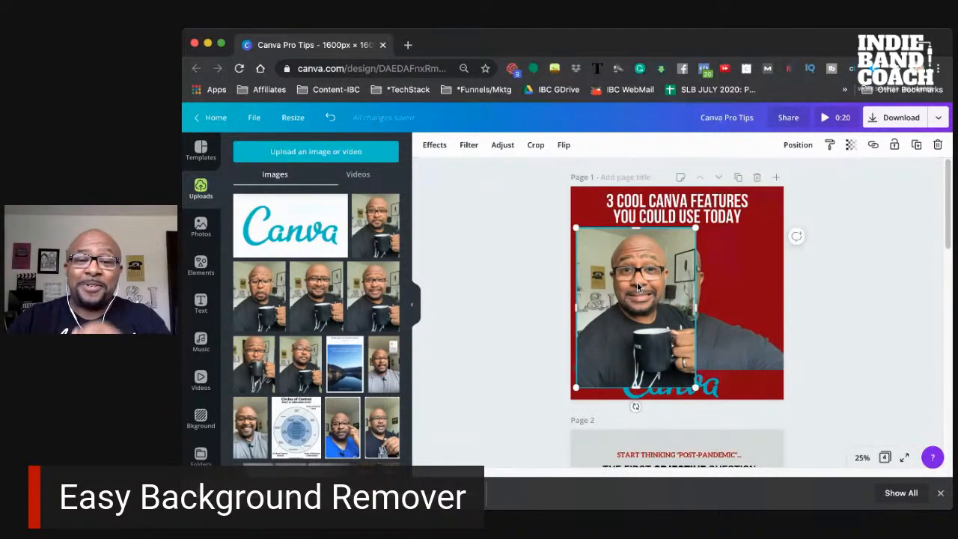
pyautogui.click(431, 145)
pyautogui.click(294, 184)
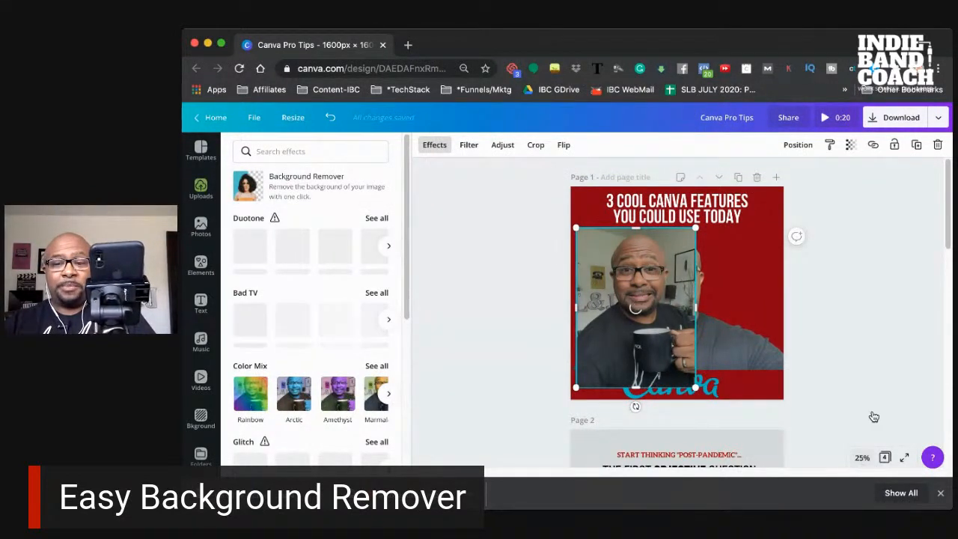
# Delete the earlier open-mouthed cut-out of the man from behind the mug photo on page 1.
pyautogui.click(862, 457)
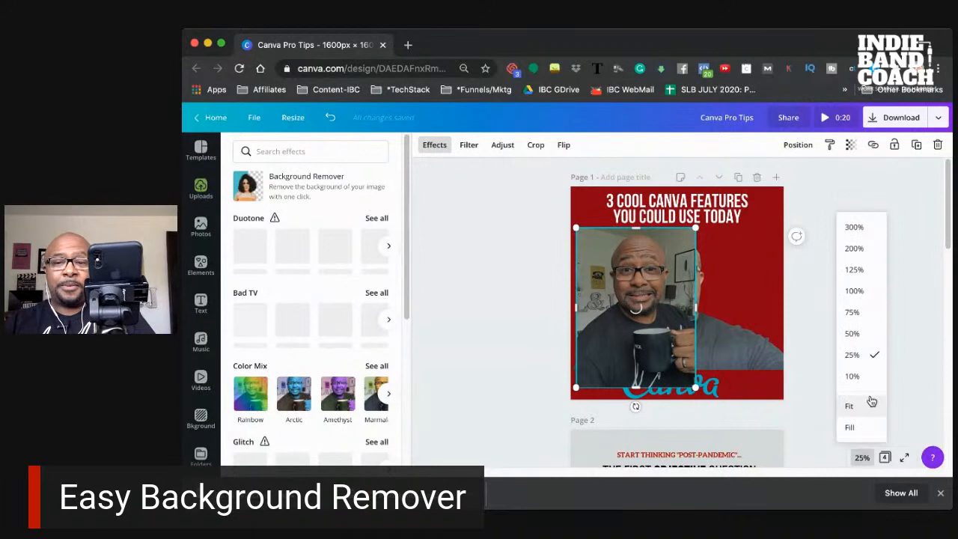
pyautogui.click(859, 335)
pyautogui.scroll(4, 807, 359)
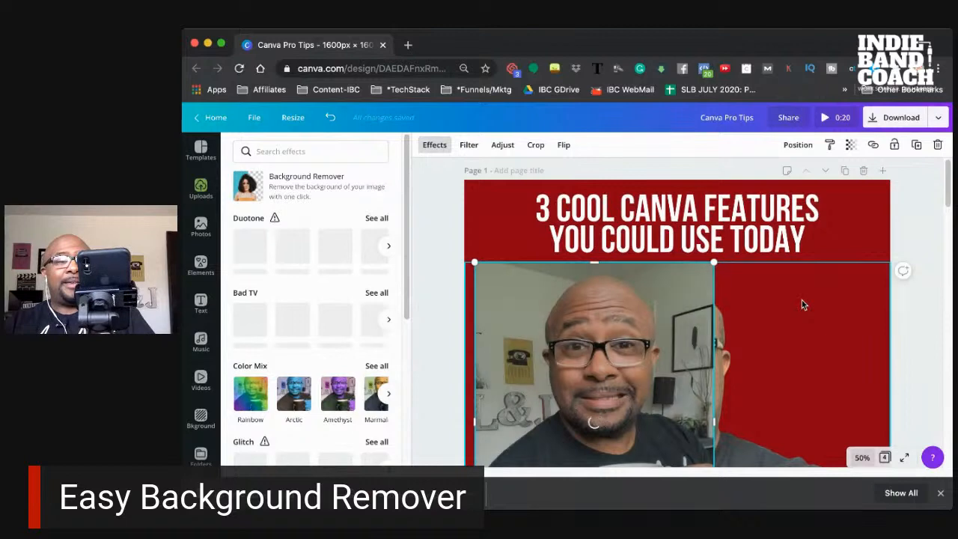
pyautogui.scroll(-1, 802, 301)
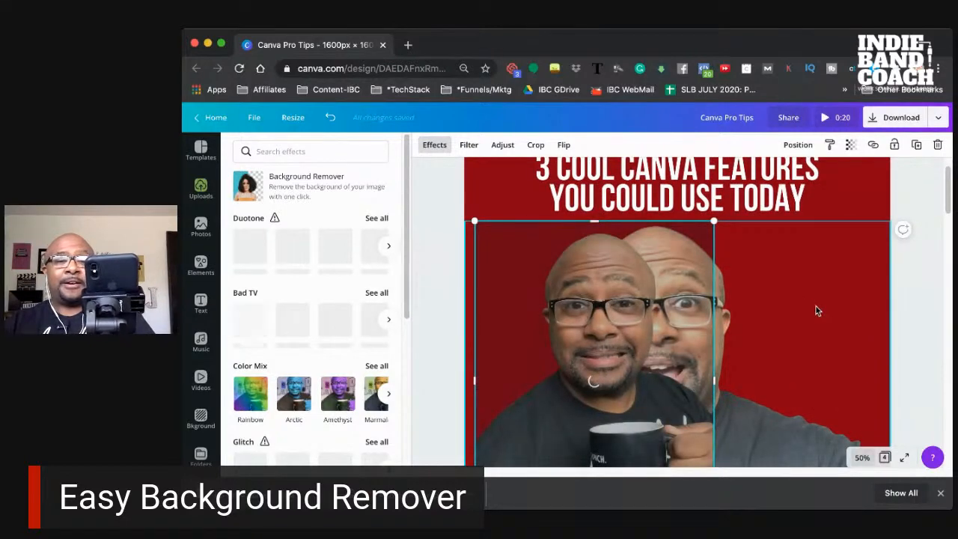
pyautogui.click(772, 293)
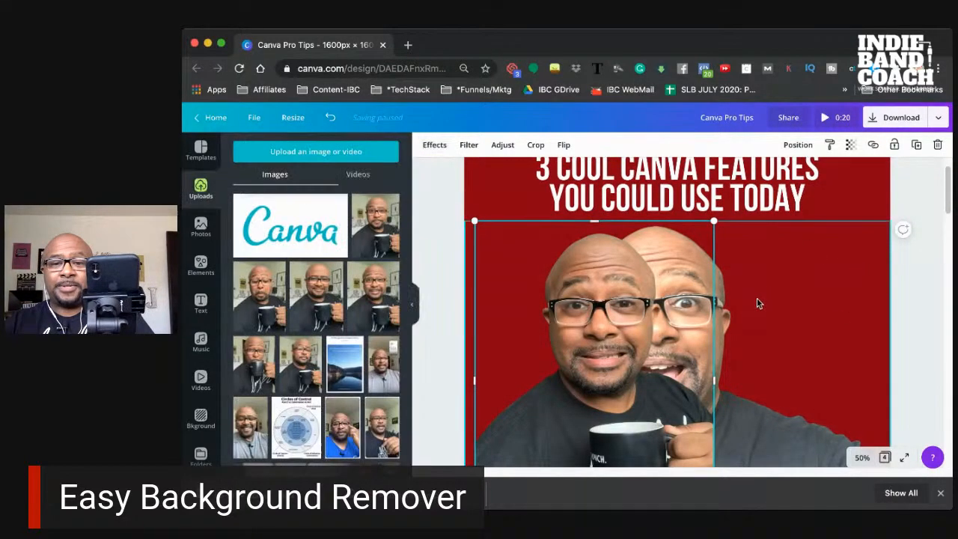
pyautogui.press('Delete')
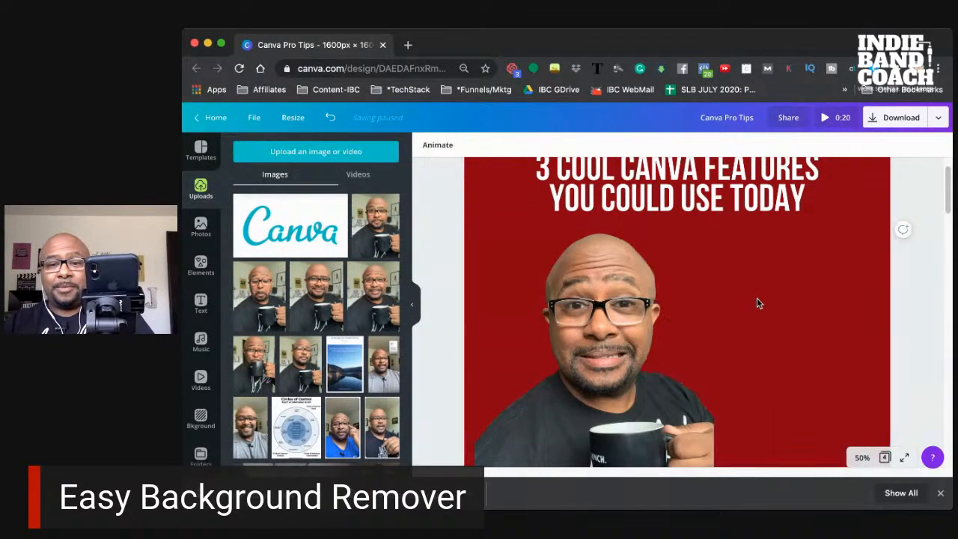
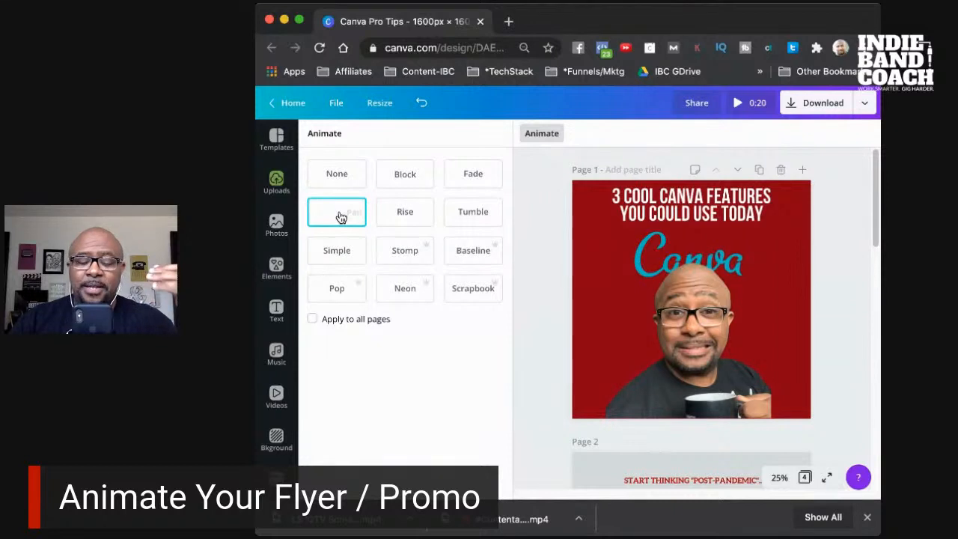
# Apply the Baseline animation to page 1 and look through the remaining pages of the design.
pyautogui.click(469, 254)
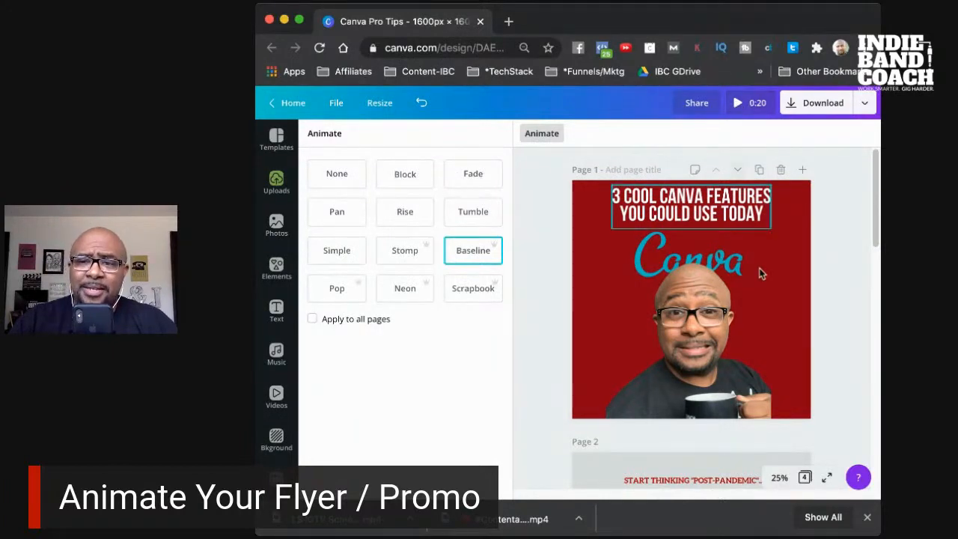
pyautogui.scroll(-10, 760, 274)
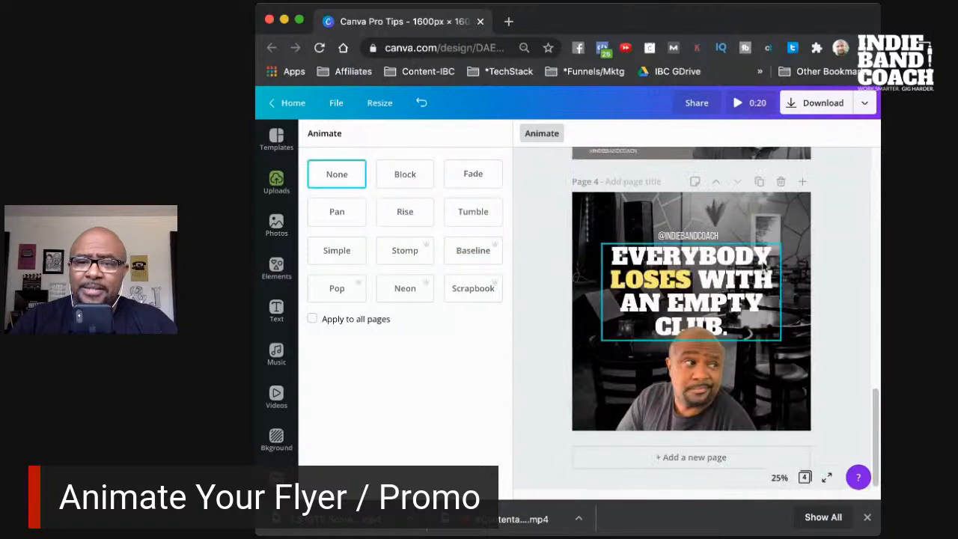
pyautogui.scroll(10, 845, 207)
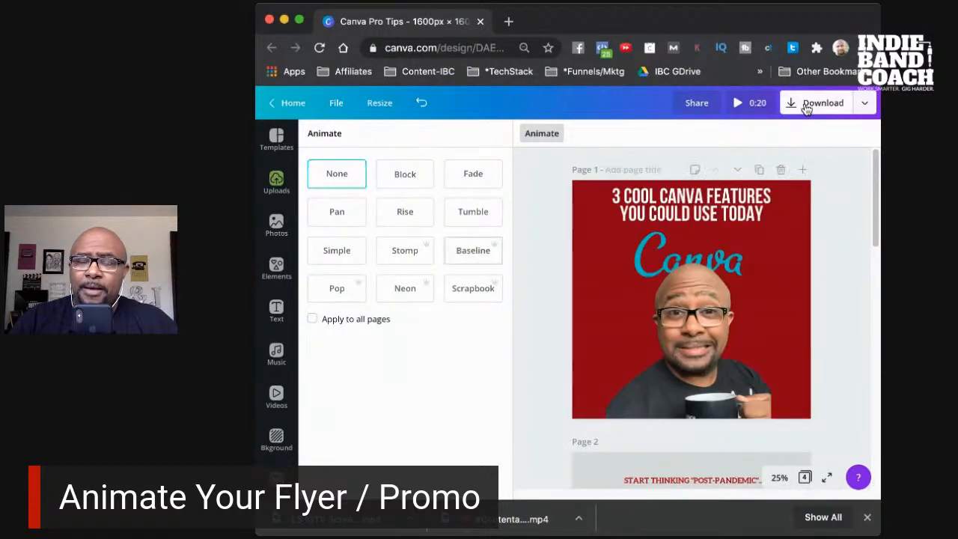
pyautogui.click(807, 108)
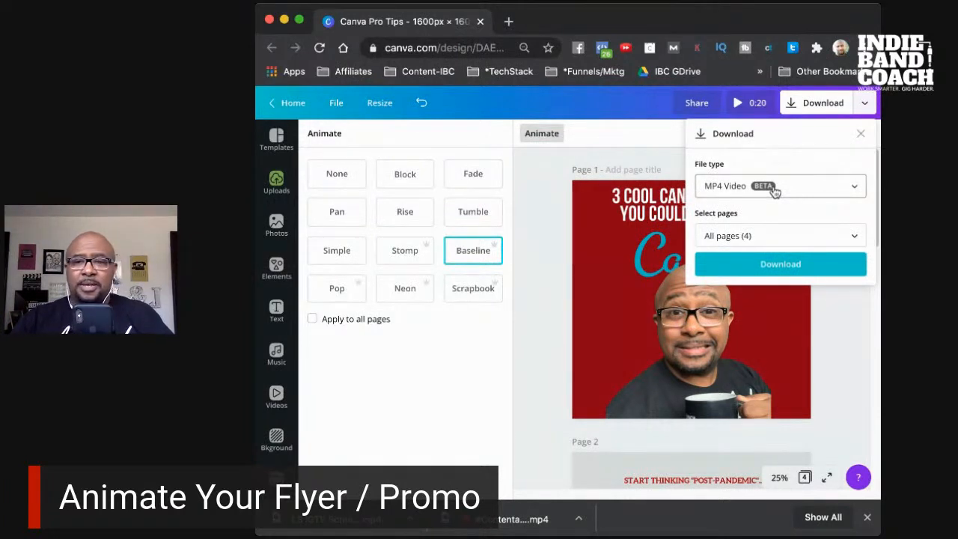
pyautogui.moveTo(781, 445)
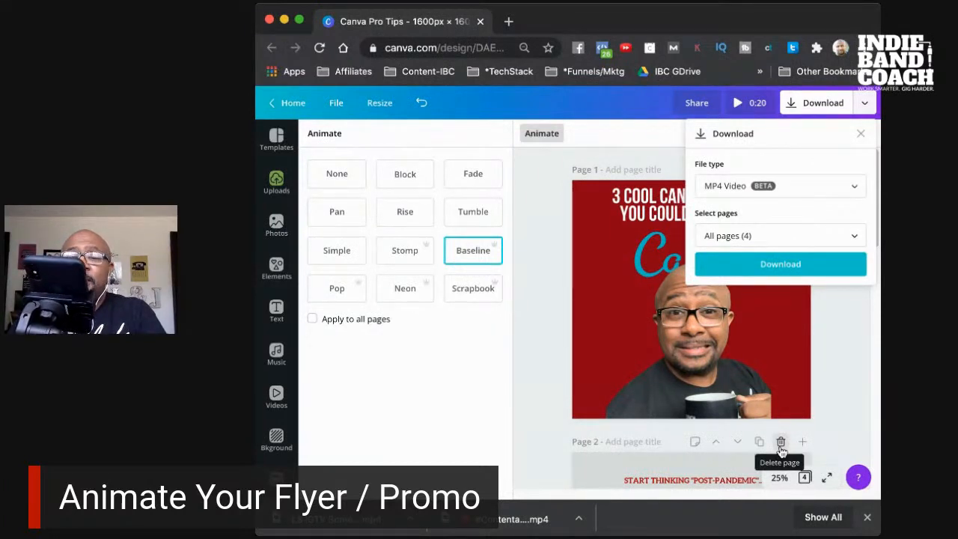
pyautogui.click(755, 191)
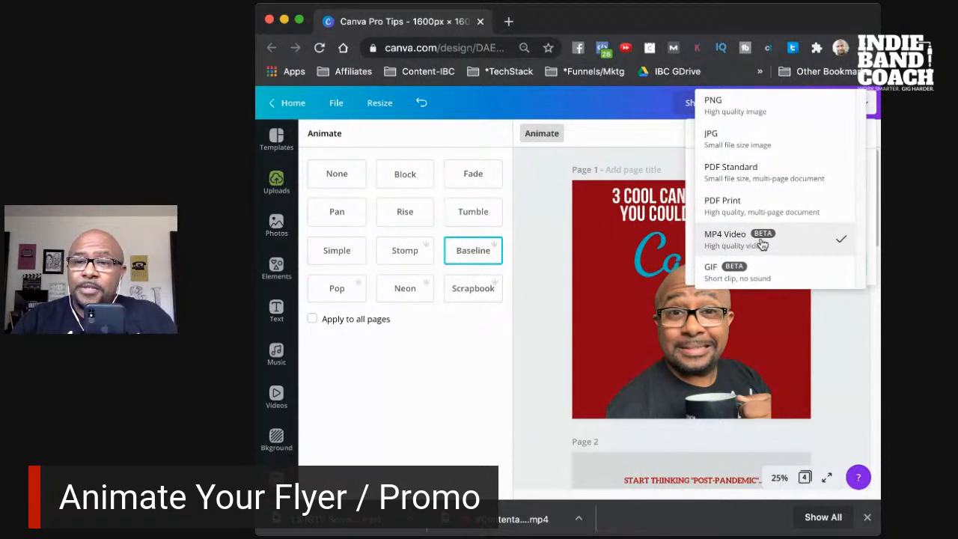
pyautogui.click(552, 203)
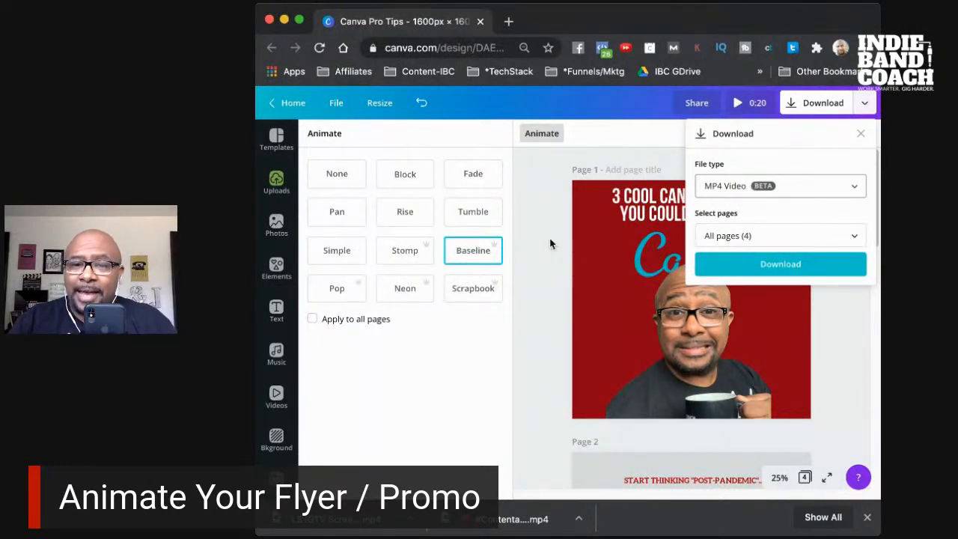
pyautogui.click(777, 266)
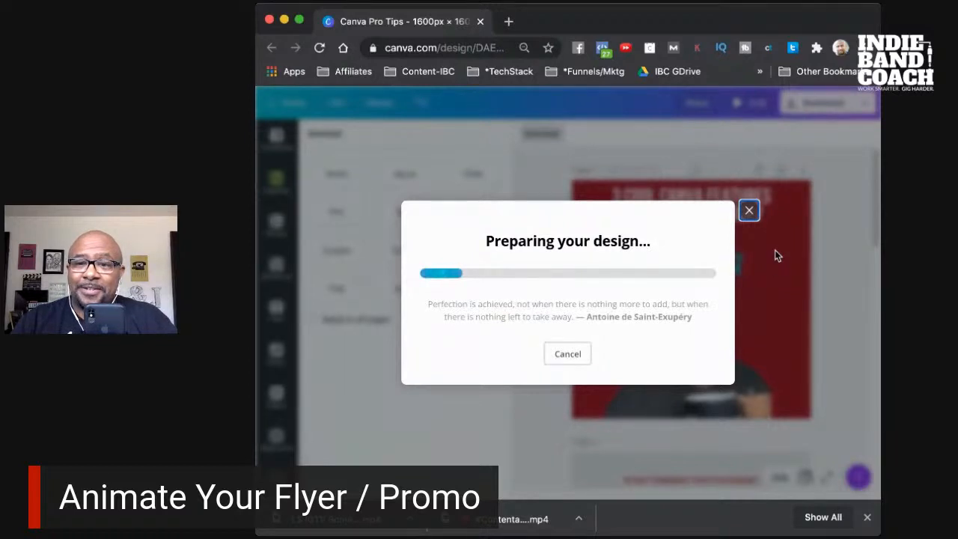
pyautogui.click(749, 214)
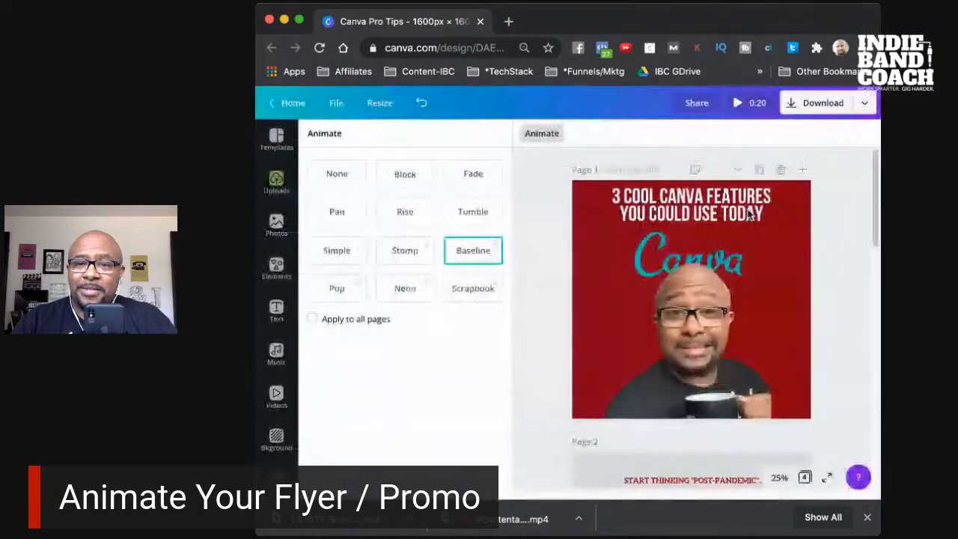
# Download only page 1 as an MP4 video saved as Canva Pro Flyer and dismiss the confirmation.
pyautogui.click(802, 243)
pyautogui.click(814, 105)
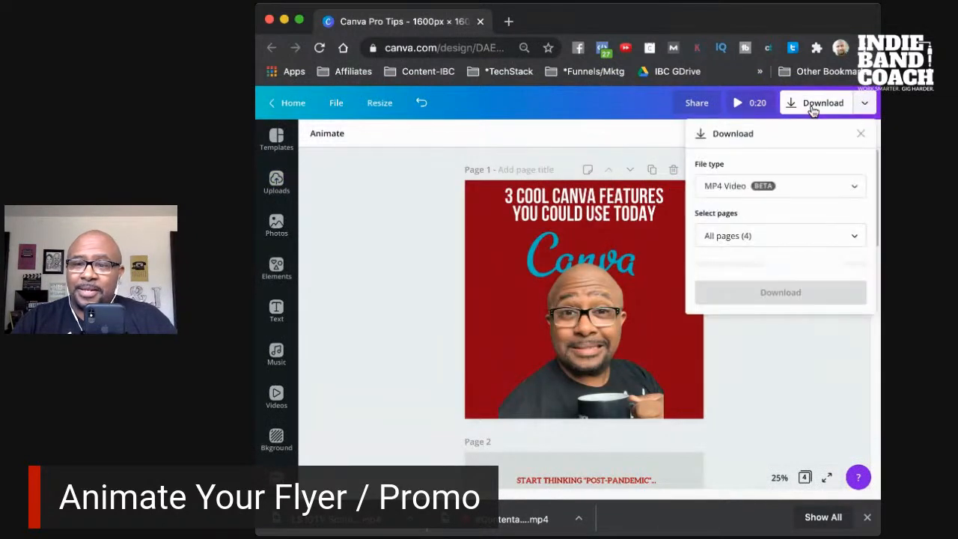
pyautogui.click(760, 238)
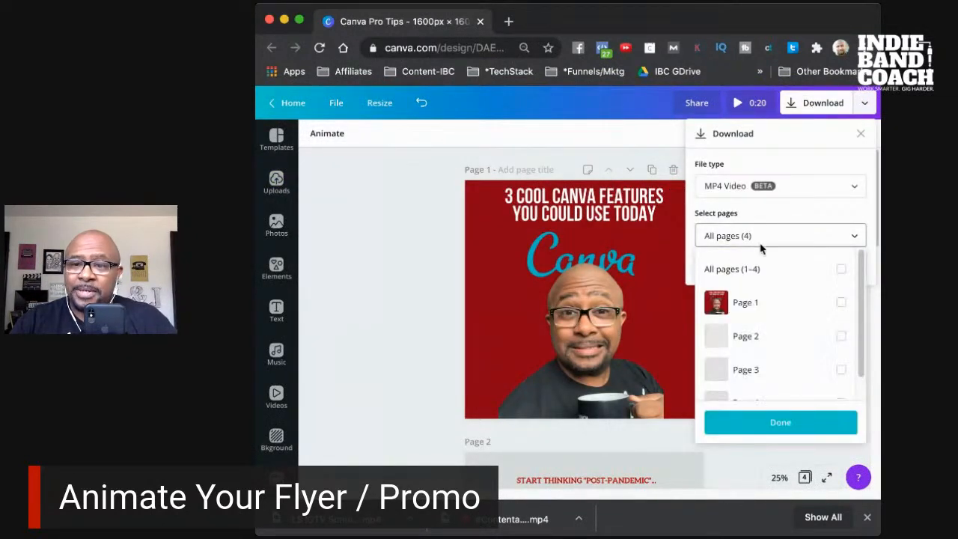
pyautogui.click(742, 310)
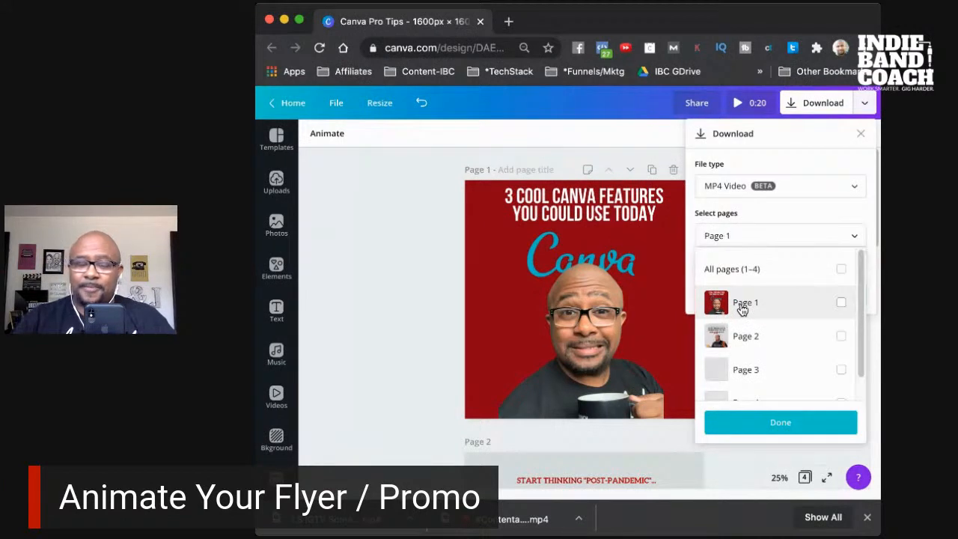
pyautogui.click(743, 310)
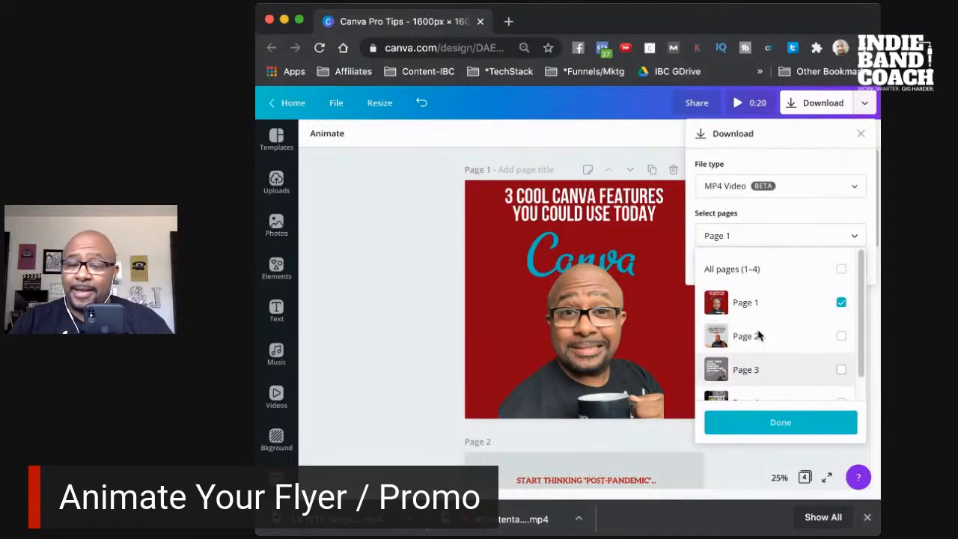
pyautogui.click(761, 423)
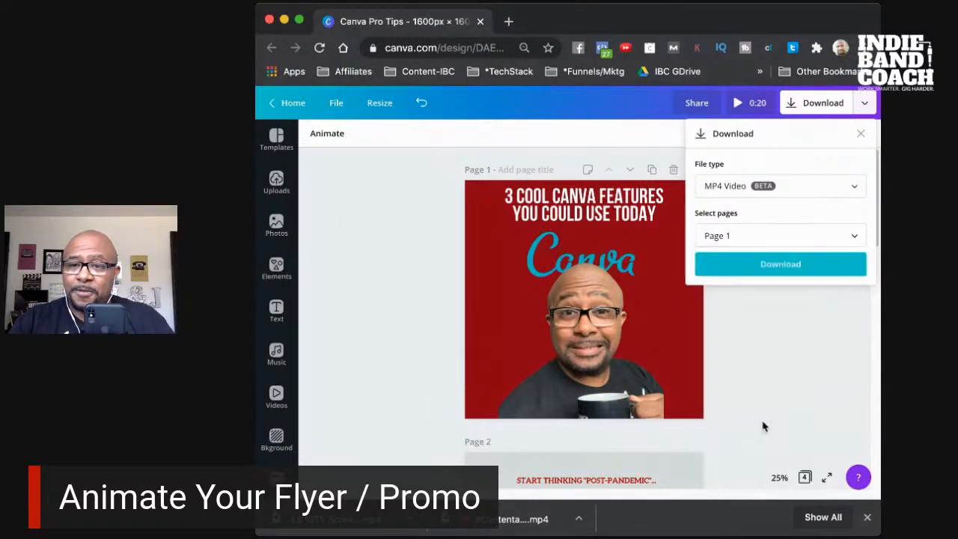
pyautogui.click(776, 271)
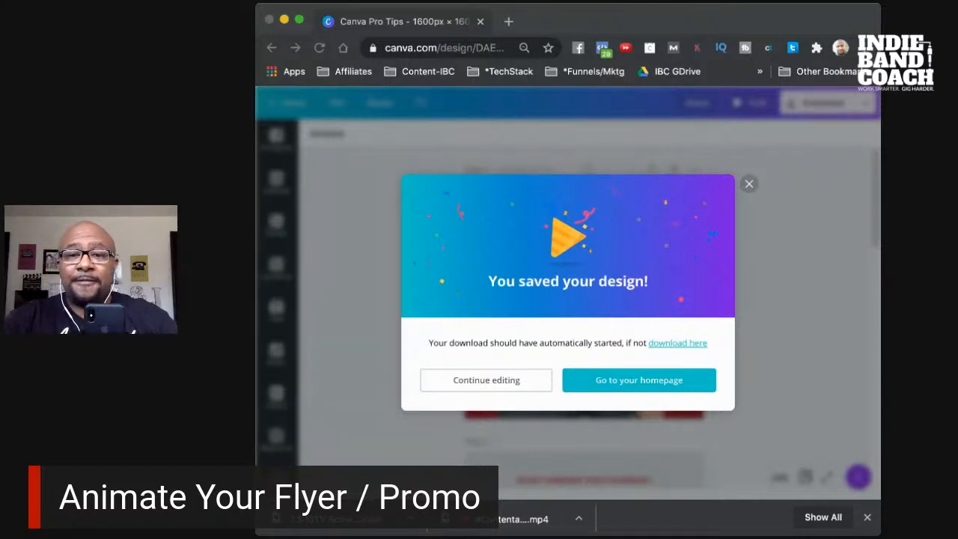
pyautogui.click(841, 485)
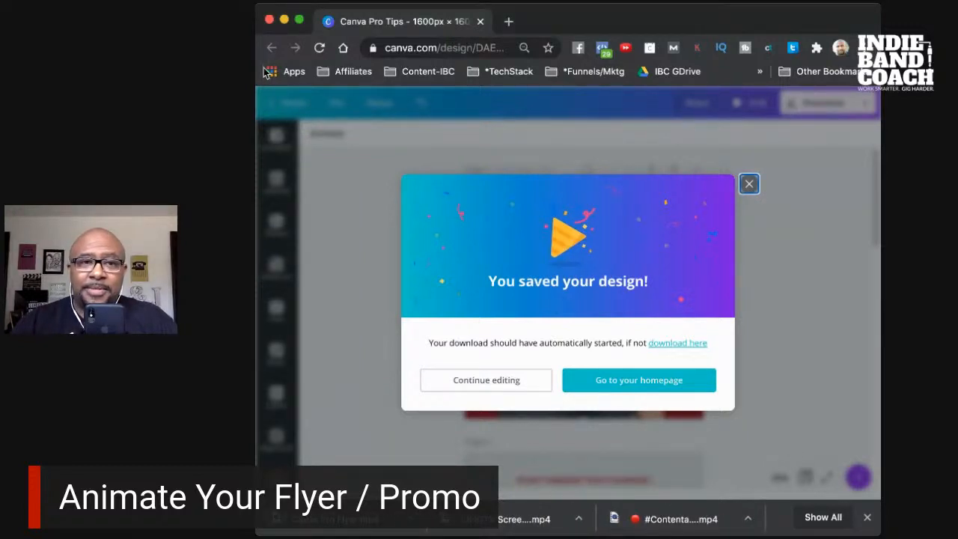
pyautogui.click(750, 185)
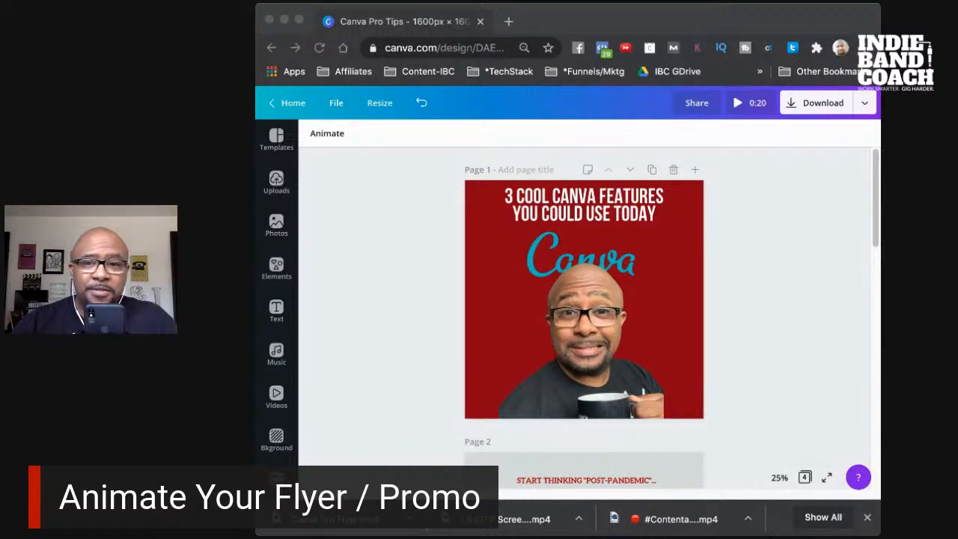
# Switch to Facebook by opening facebook.com in a new browser tab.
pyautogui.click(709, 18)
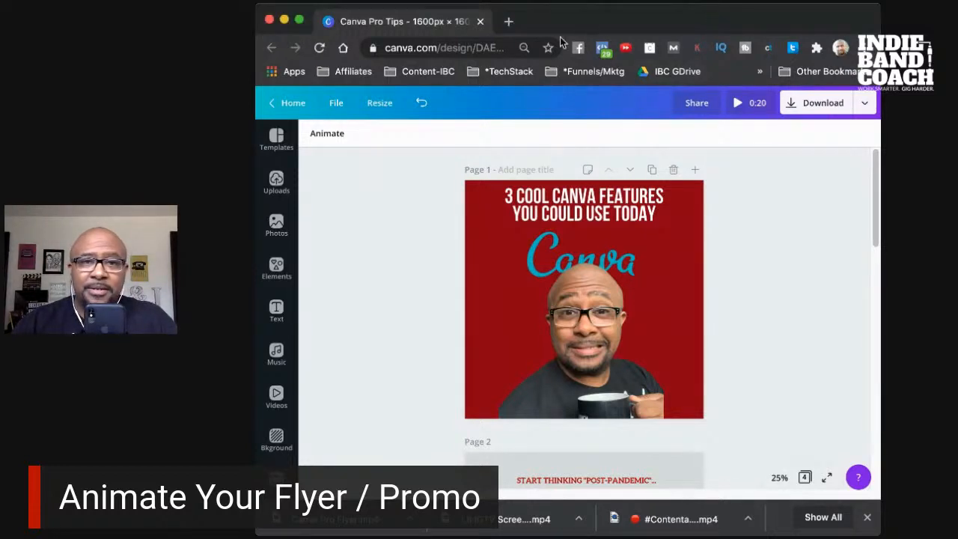
pyautogui.click(509, 21)
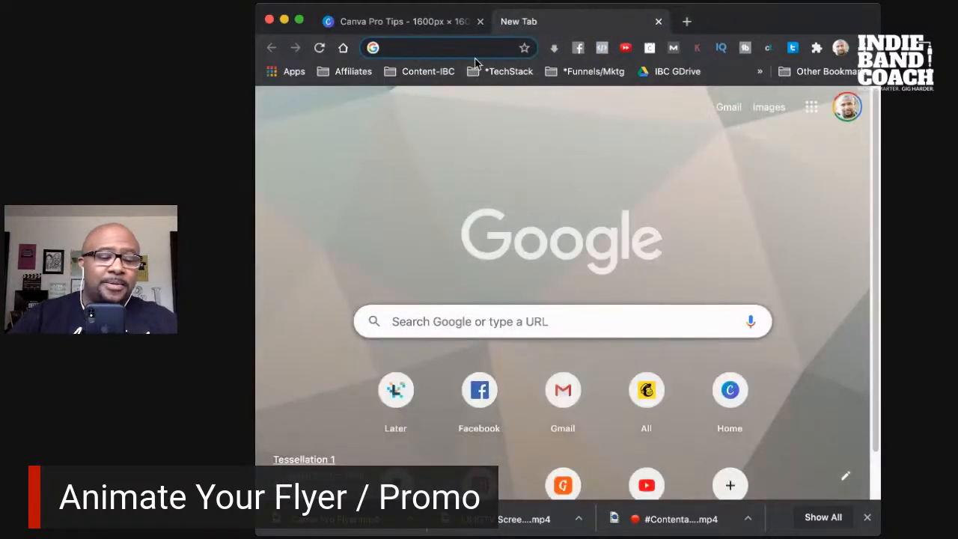
pyautogui.write('facebook.com')
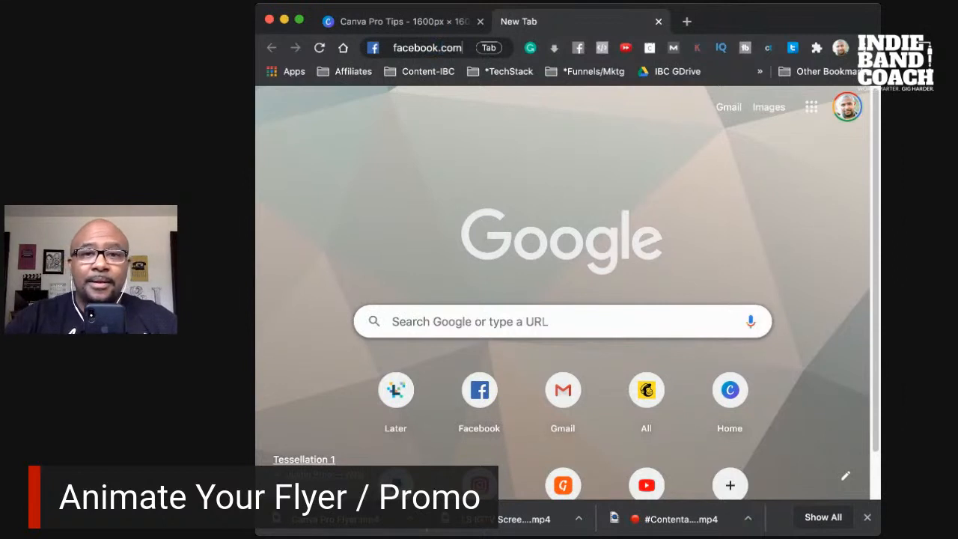
pyautogui.press('Return')
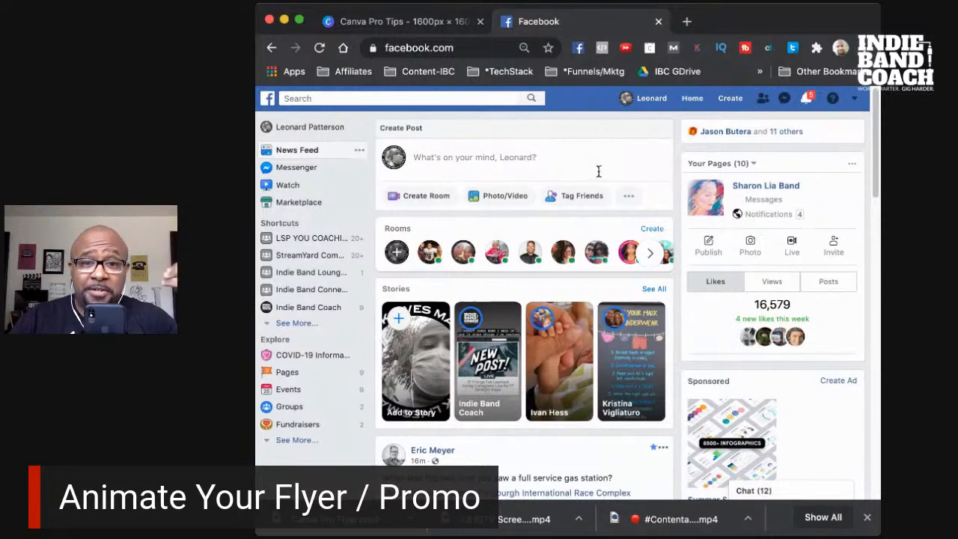
# Start a new Facebook post, keep its audience as Public, and attach the video Canva Pro Flyer.mp4.
pyautogui.click(506, 159)
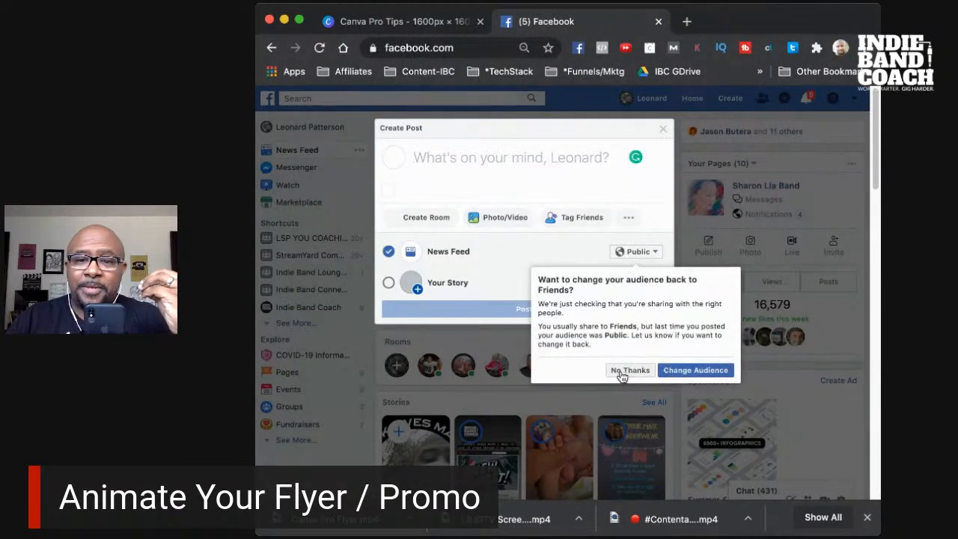
pyautogui.click(507, 221)
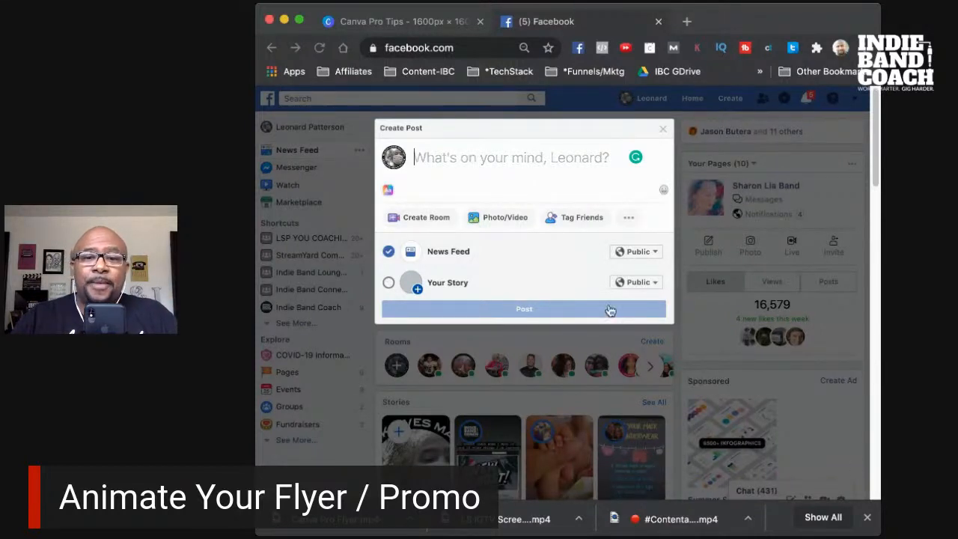
pyautogui.click(612, 287)
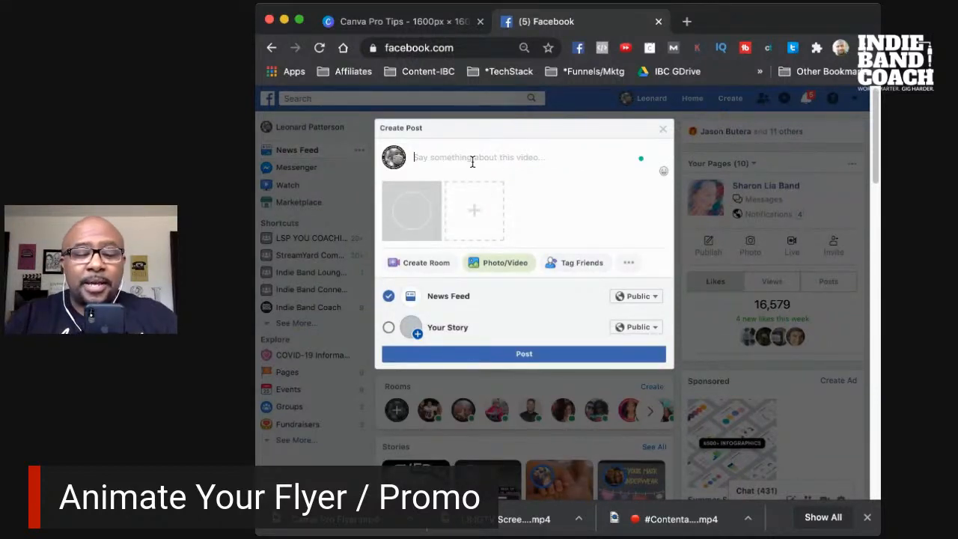
# Caption the video post "Canva Pro Flyer (video download test)" and publish it to the News Feed.
pyautogui.write('Canva Pro')
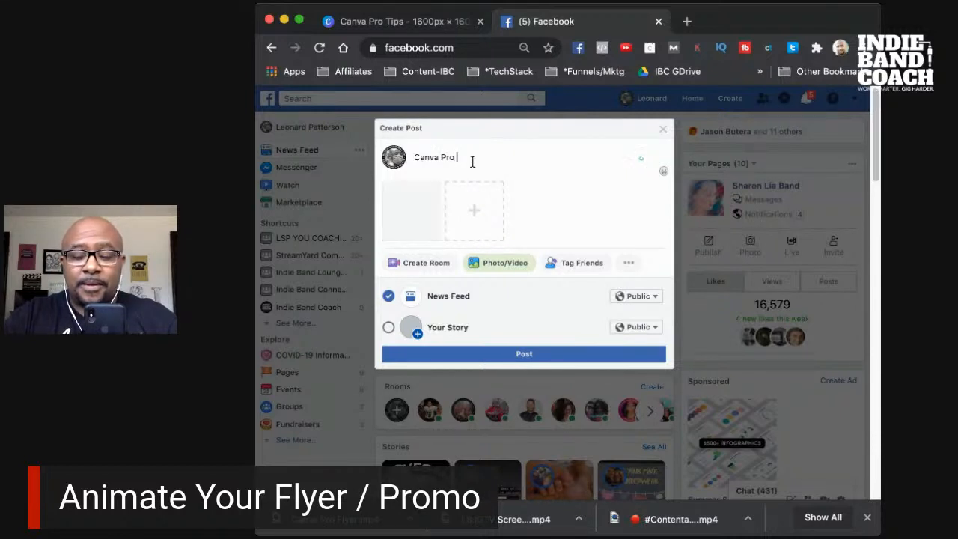
pyautogui.write(' Flyer ')
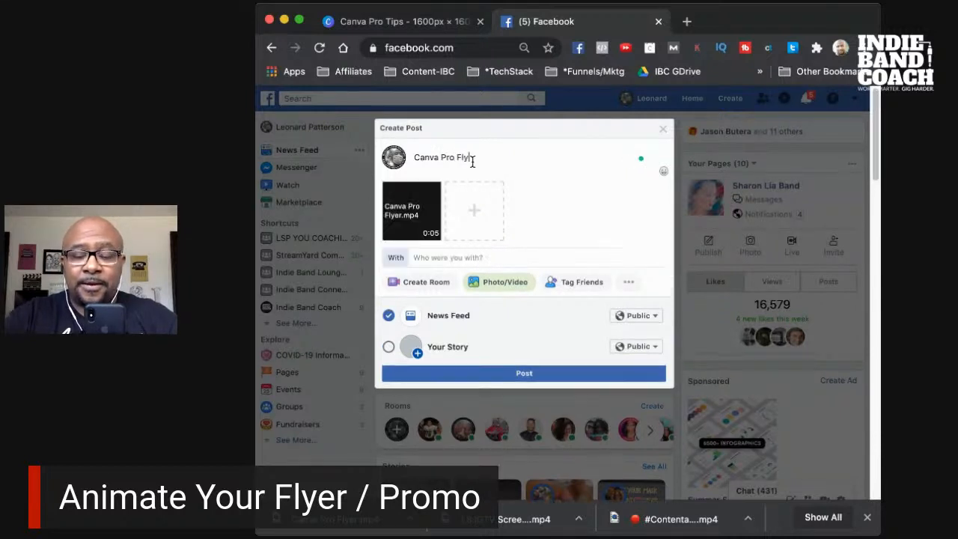
pyautogui.write('(')
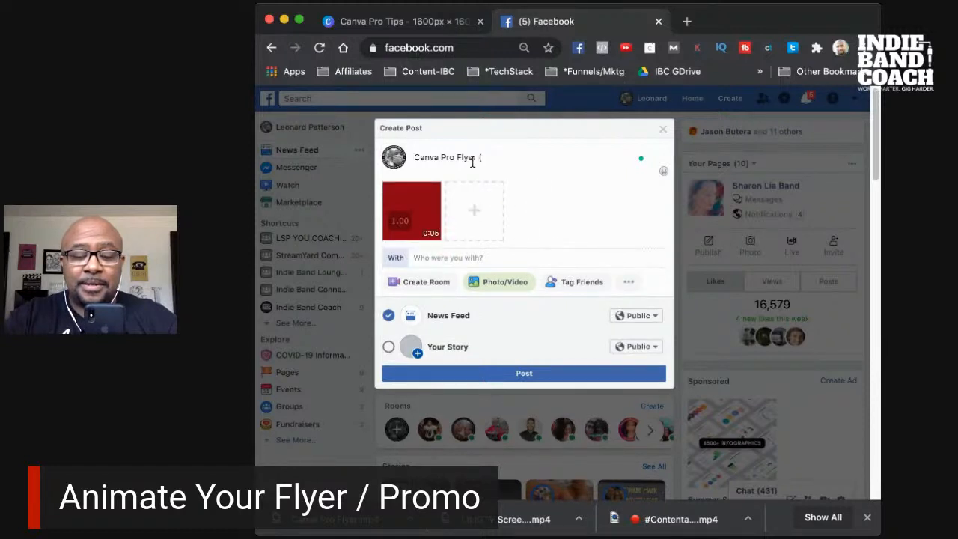
pyautogui.write('video')
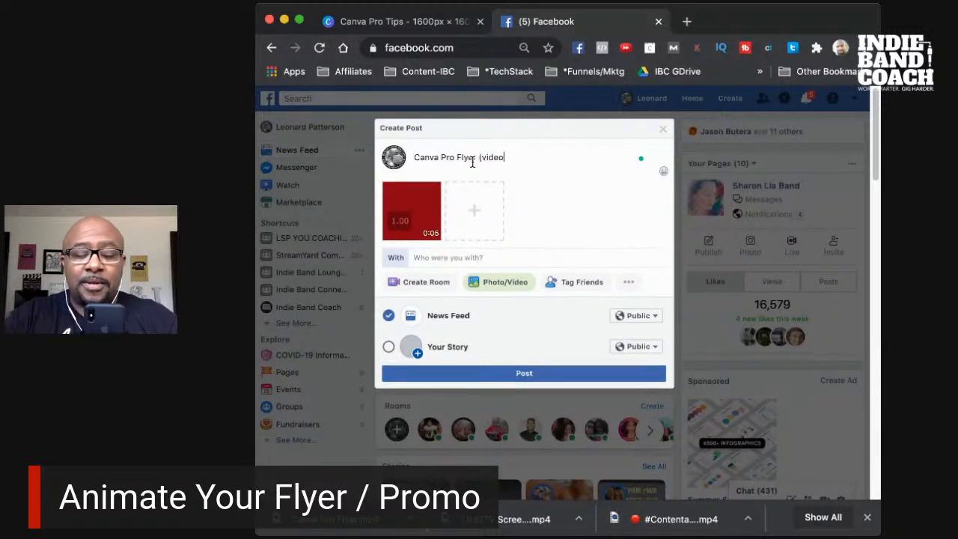
pyautogui.write(' download test)')
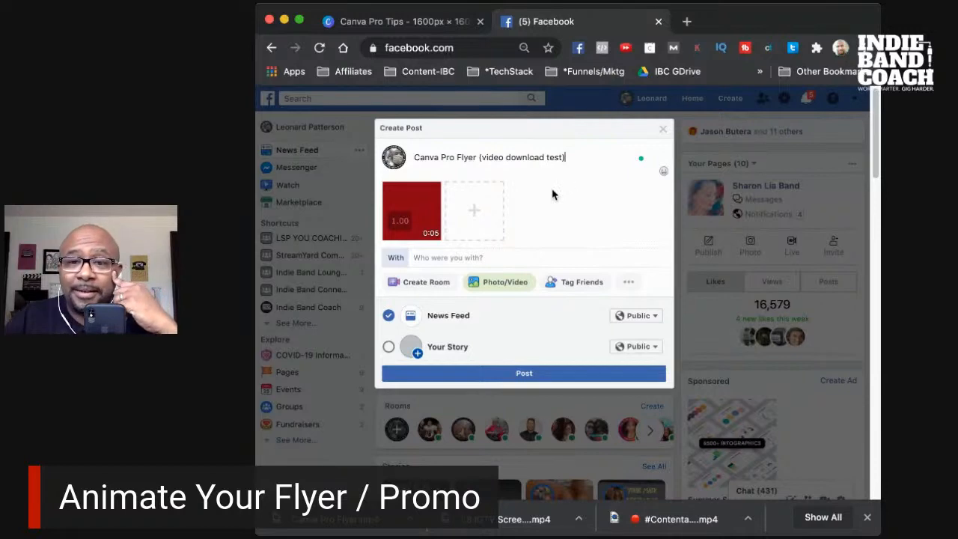
pyautogui.click(547, 379)
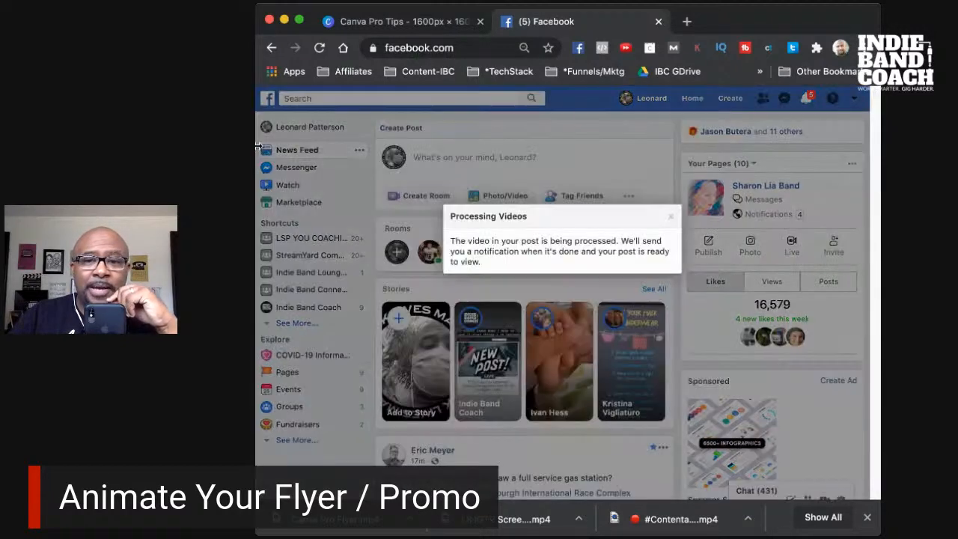
pyautogui.click(251, 147)
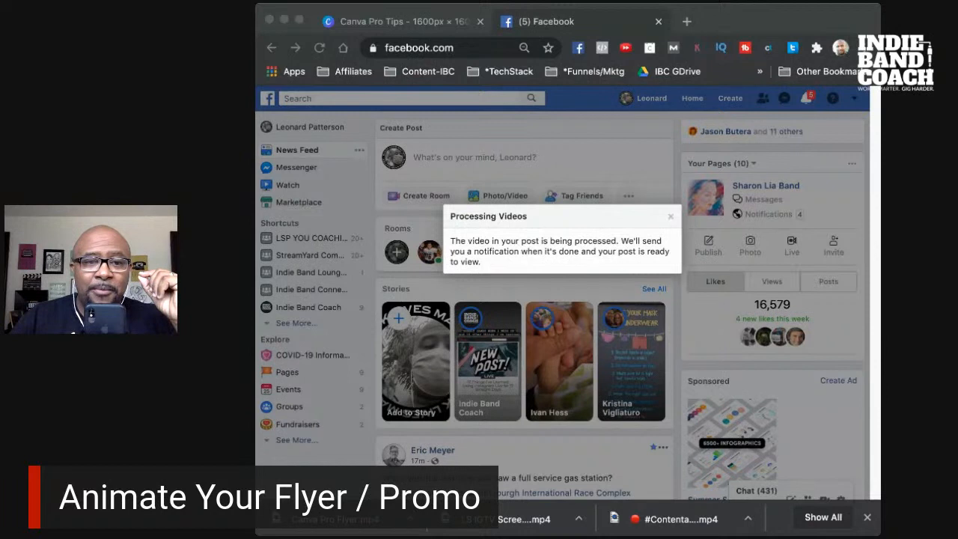
# Switch back to the Canva design and set its download file type to GIF.
pyautogui.click(416, 24)
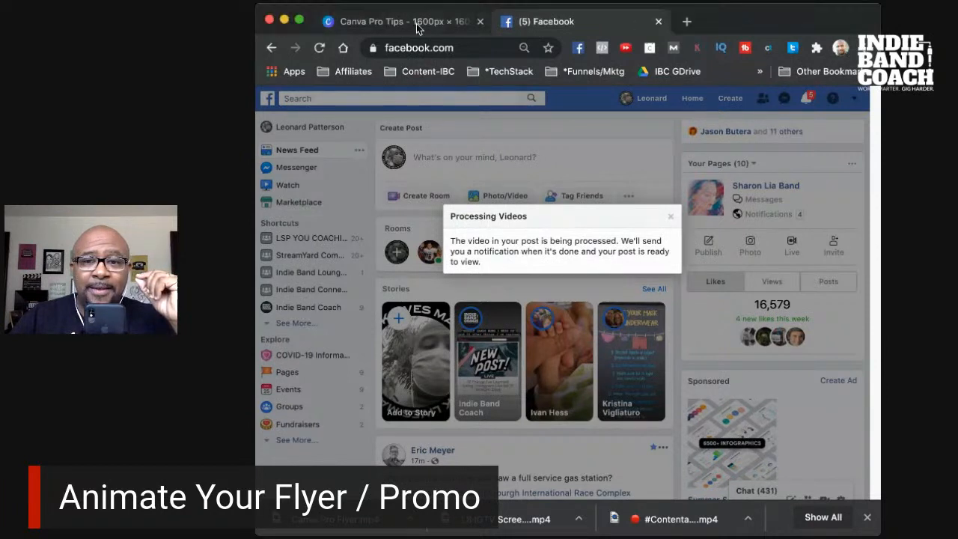
pyautogui.click(416, 24)
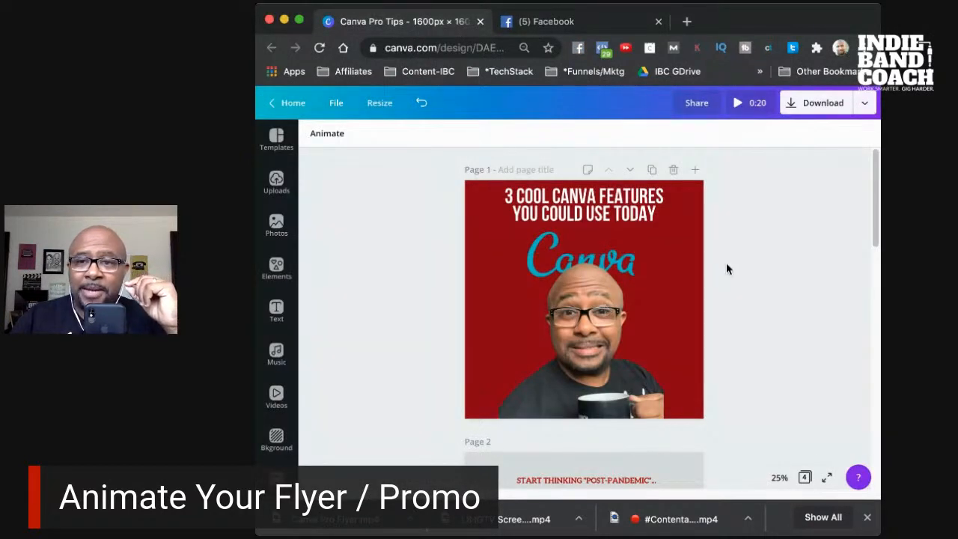
pyautogui.click(795, 107)
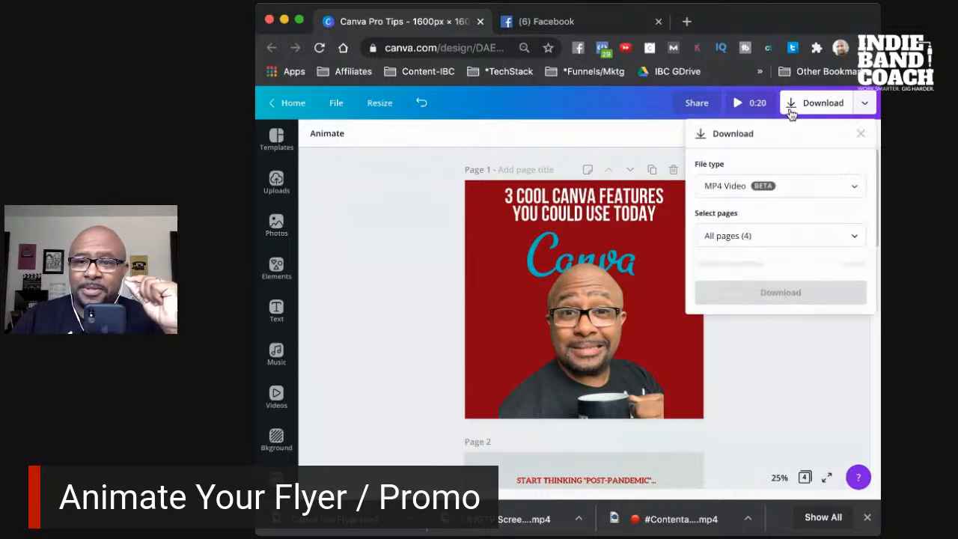
pyautogui.click(762, 192)
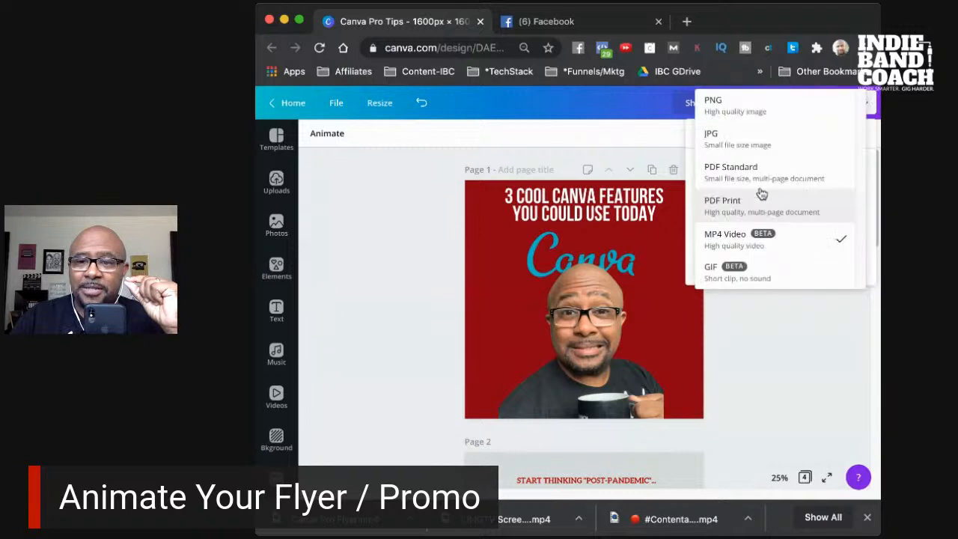
pyautogui.click(742, 277)
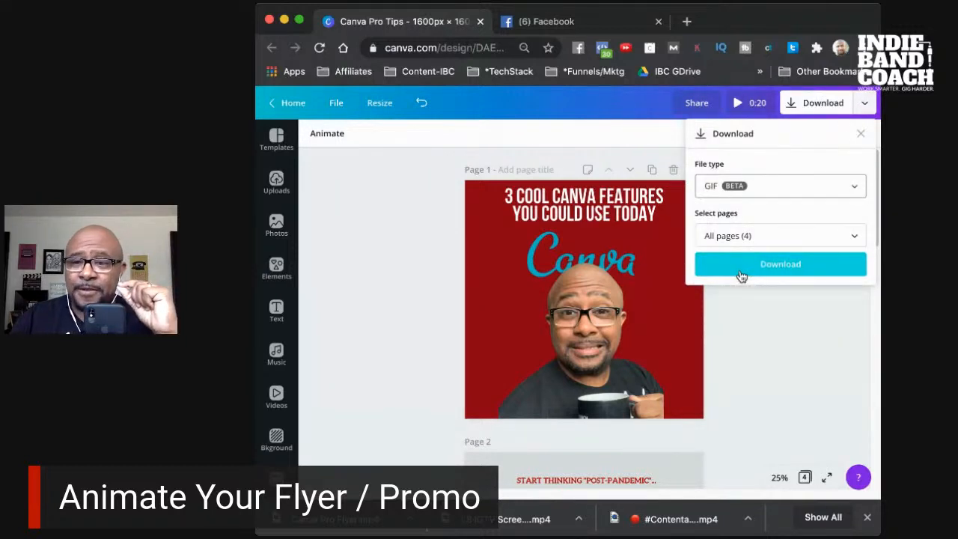
# Limit the GIF download to page 1 and start downloading it.
pyautogui.click(772, 238)
pyautogui.click(742, 307)
pyautogui.click(742, 309)
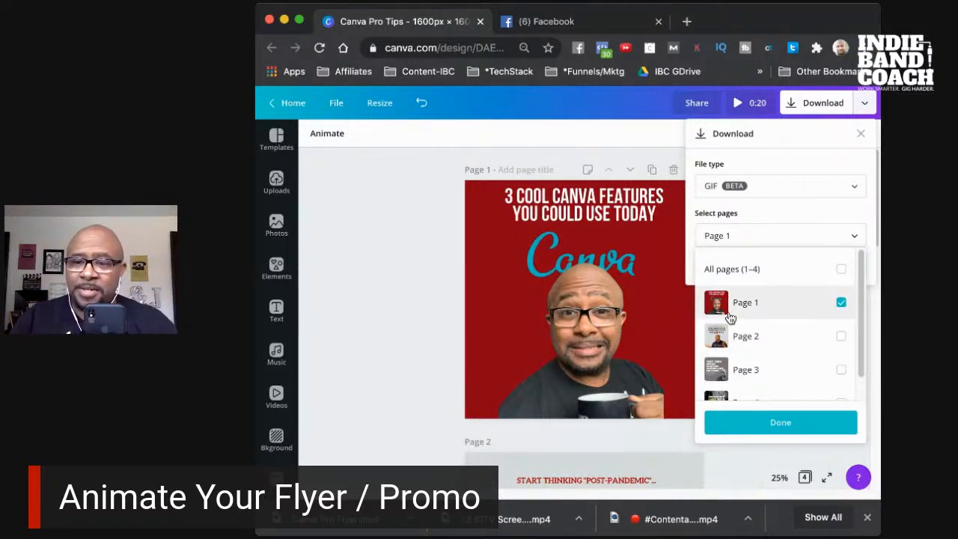
pyautogui.click(783, 424)
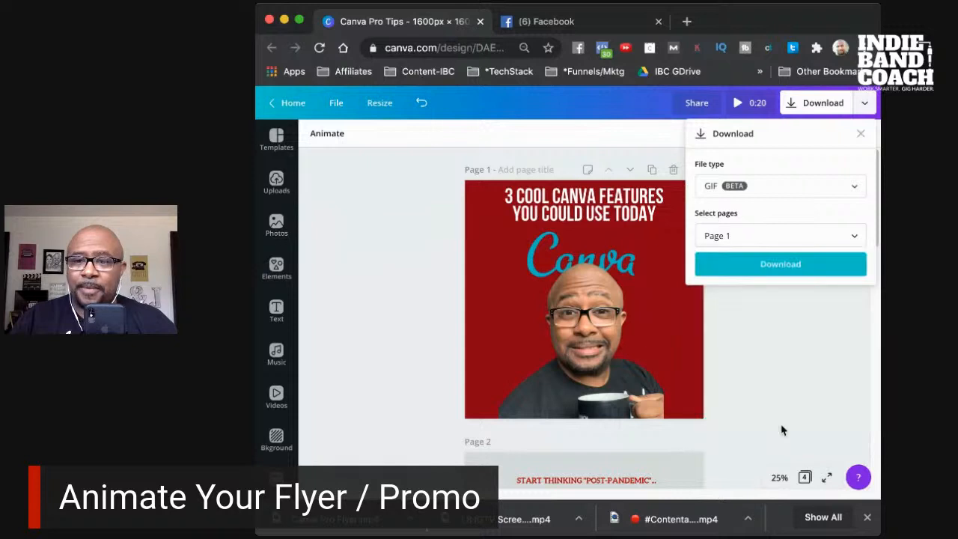
pyautogui.click(752, 267)
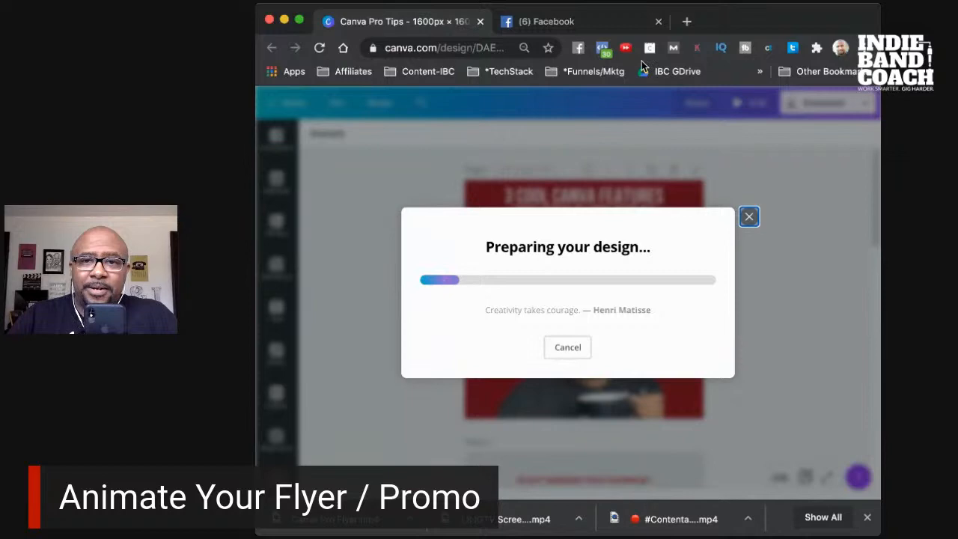
# Return to Facebook, dismiss the video processing notice, and save the downloaded GIF as Canva Pro GIF.
pyautogui.click(583, 22)
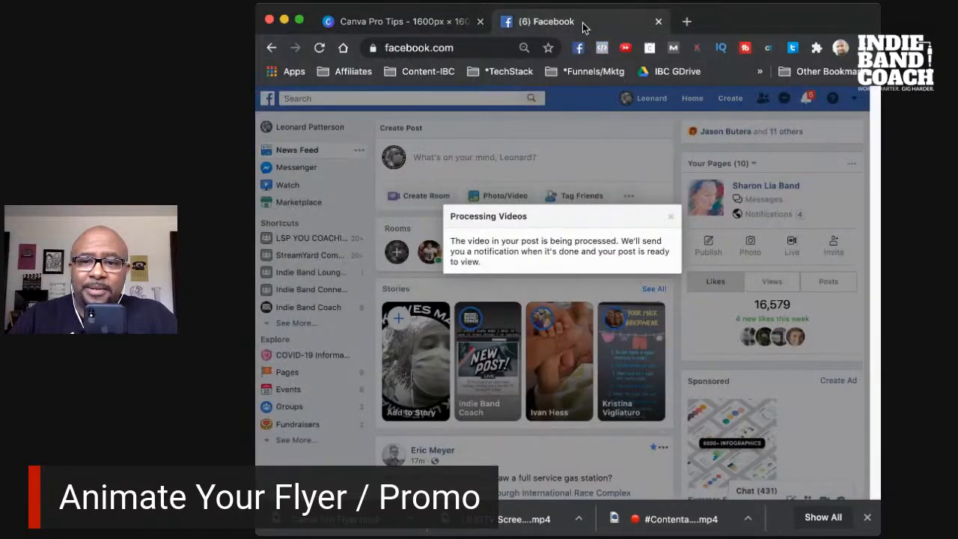
pyautogui.click(671, 219)
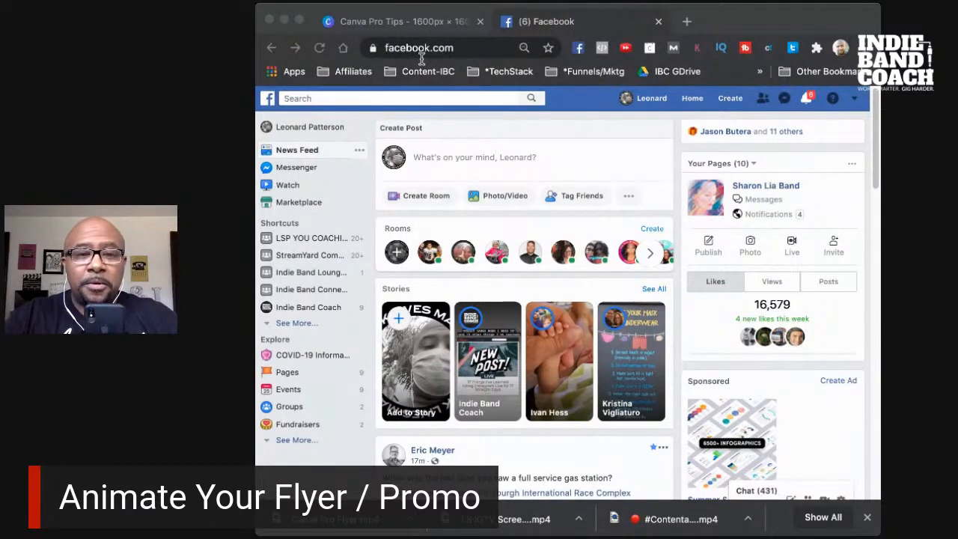
pyautogui.click(667, 460)
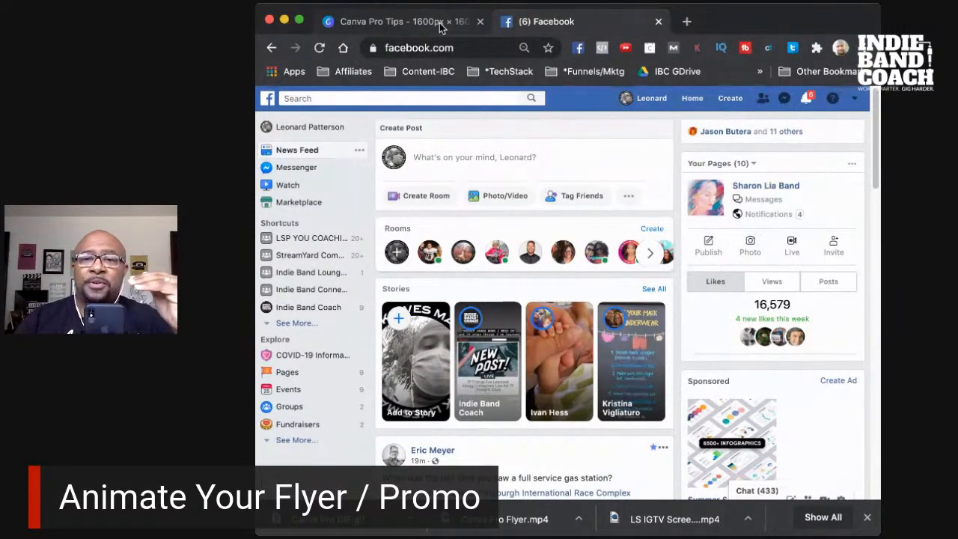
# Start another Facebook post and attach the file Canva Pro GIF.gif.
pyautogui.click(477, 160)
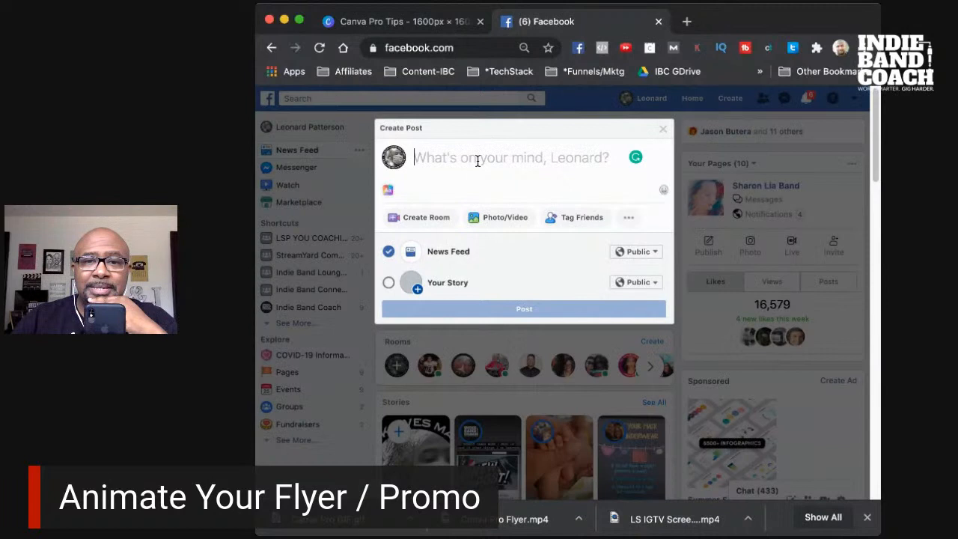
pyautogui.click(499, 226)
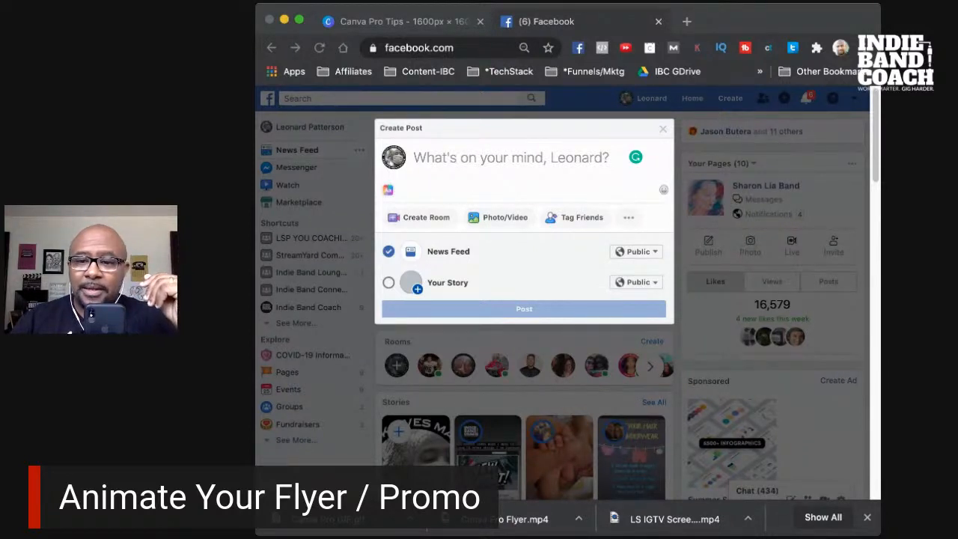
pyautogui.click(845, 467)
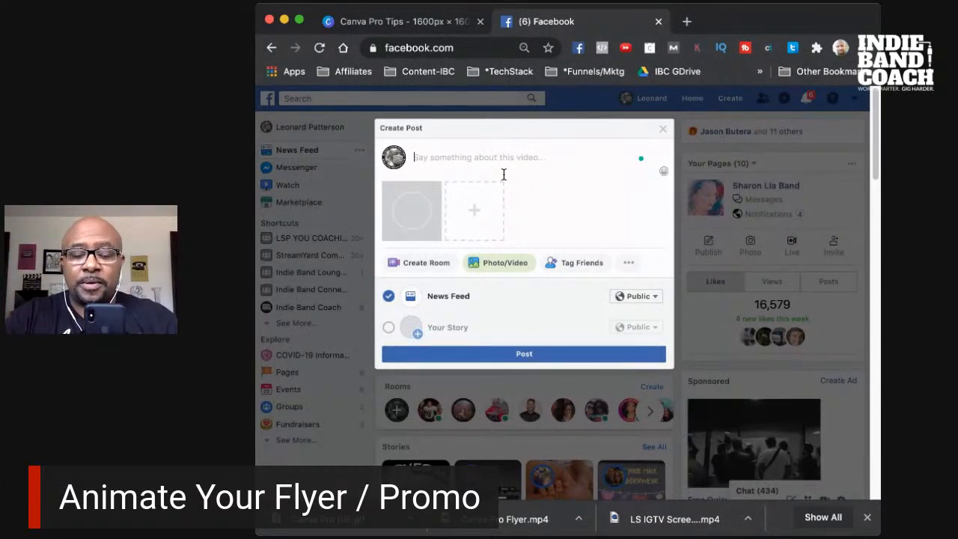
# Caption the GIF post "CANVA PRO (GIF format test)" and publish it to the News Feed.
pyautogui.write('CANVA PRO (')
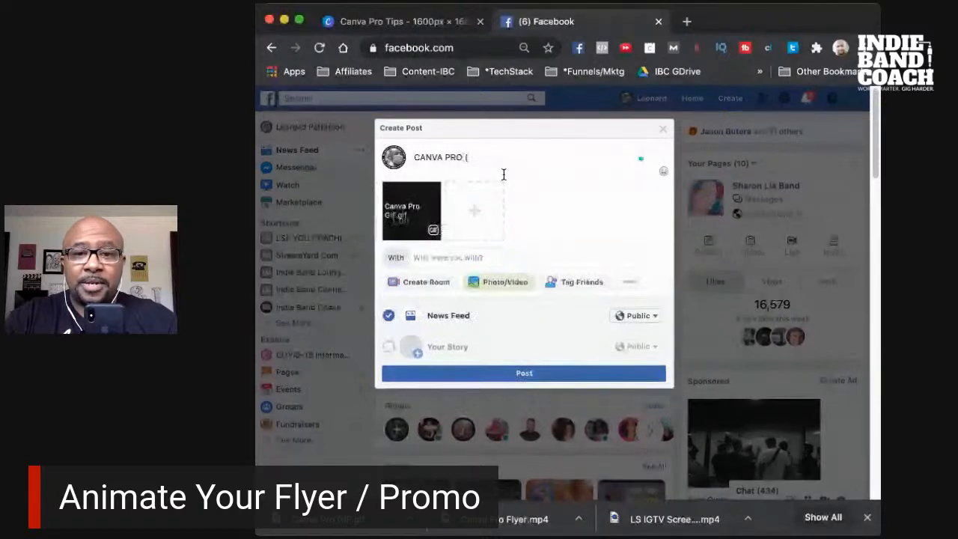
pyautogui.write('GIF format t')
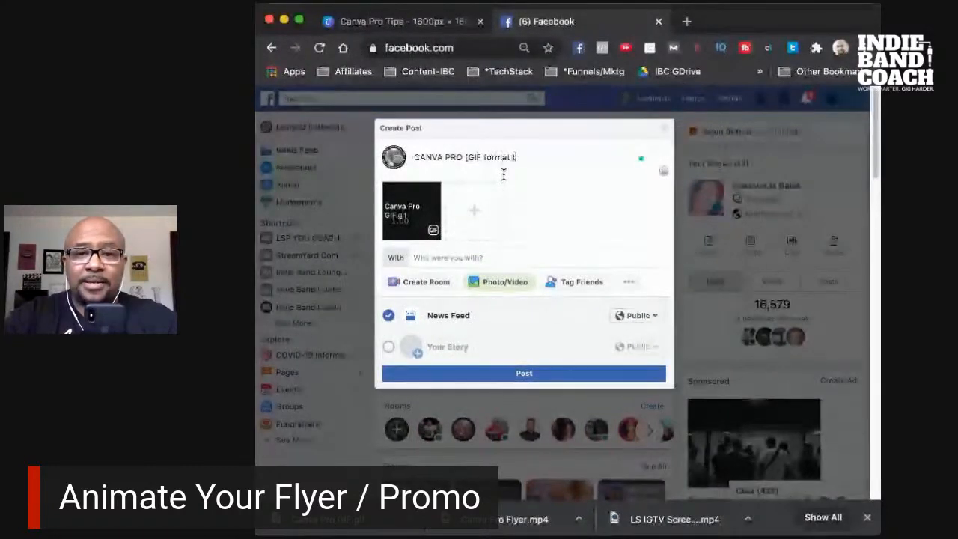
pyautogui.write('est)')
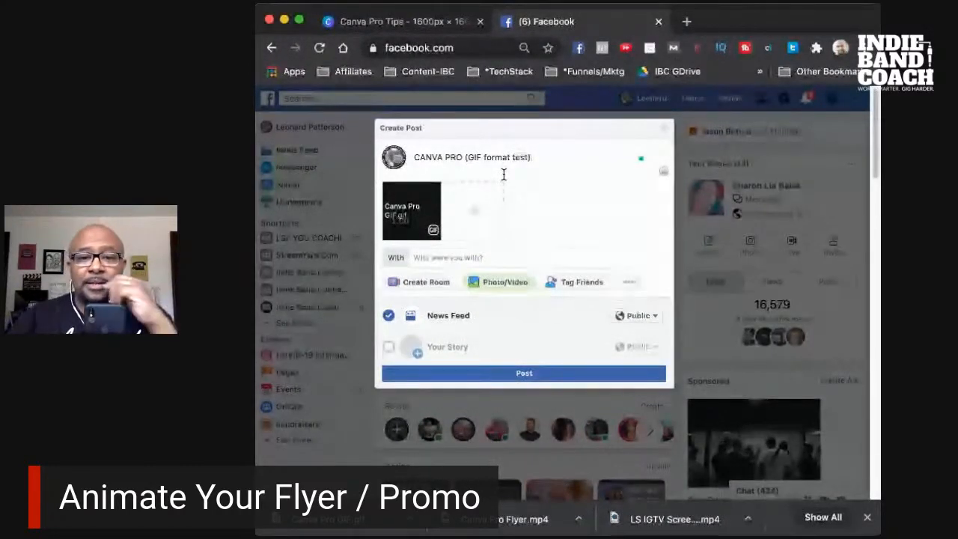
pyautogui.click(542, 376)
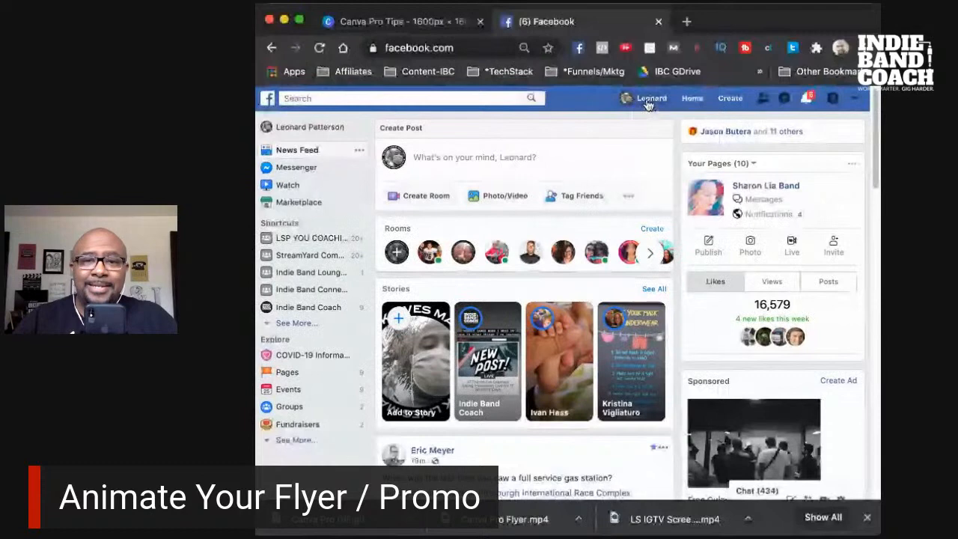
# Open the personal profile timeline and compare how the GIF post and the video post display and play.
pyautogui.click(648, 101)
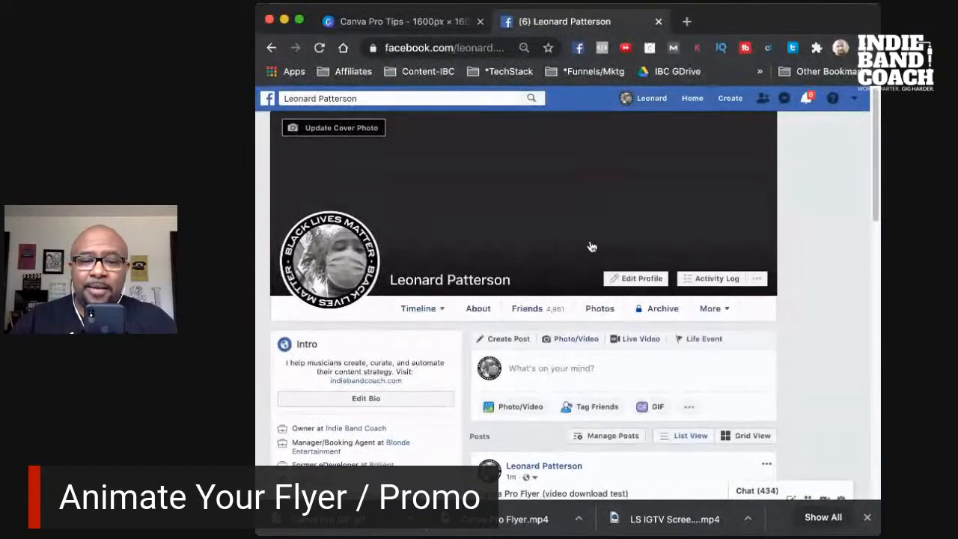
pyautogui.scroll(-5, 591, 248)
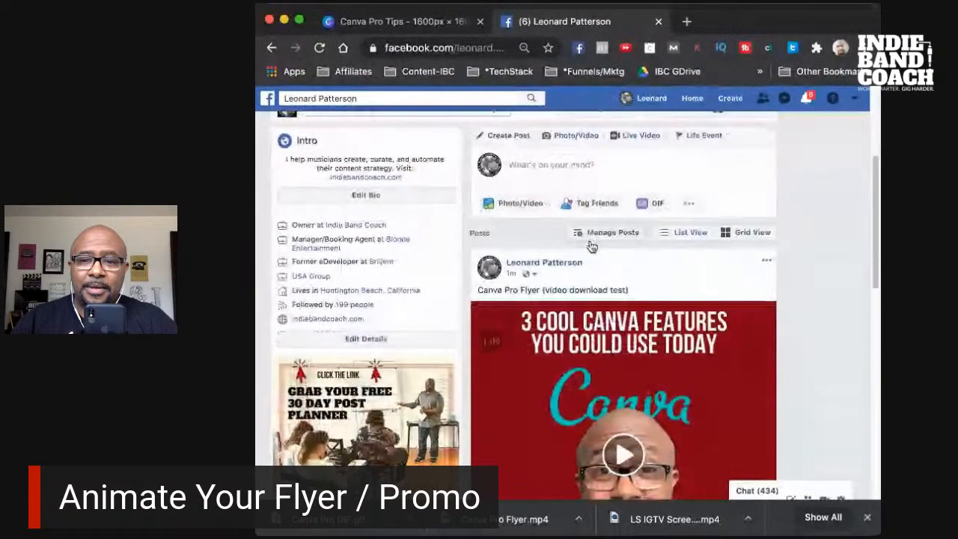
pyautogui.scroll(-2, 591, 247)
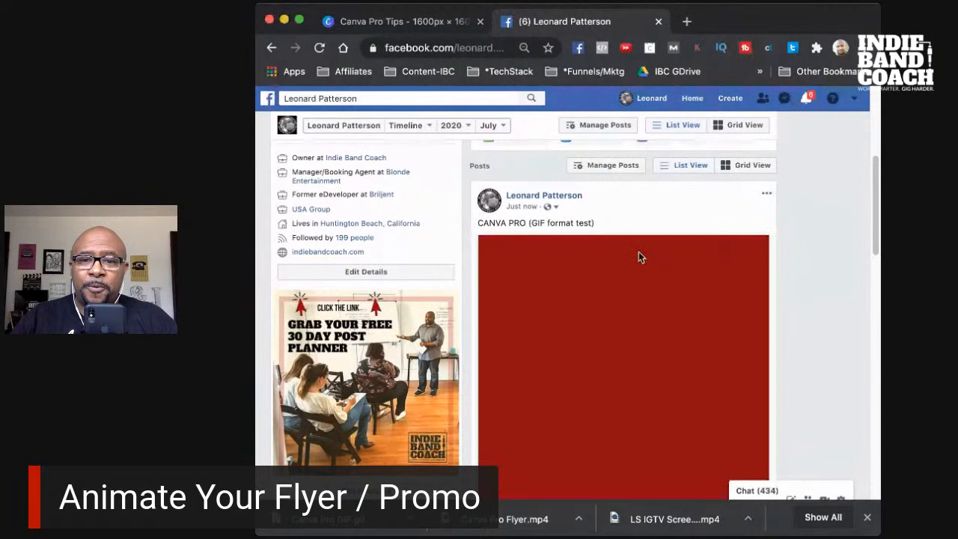
pyautogui.scroll(-2, 639, 251)
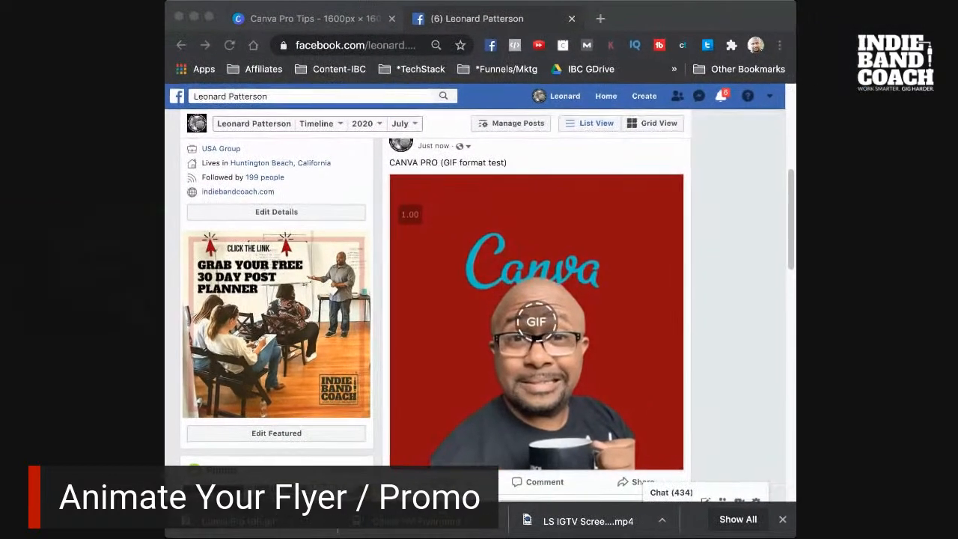
pyautogui.click(725, 252)
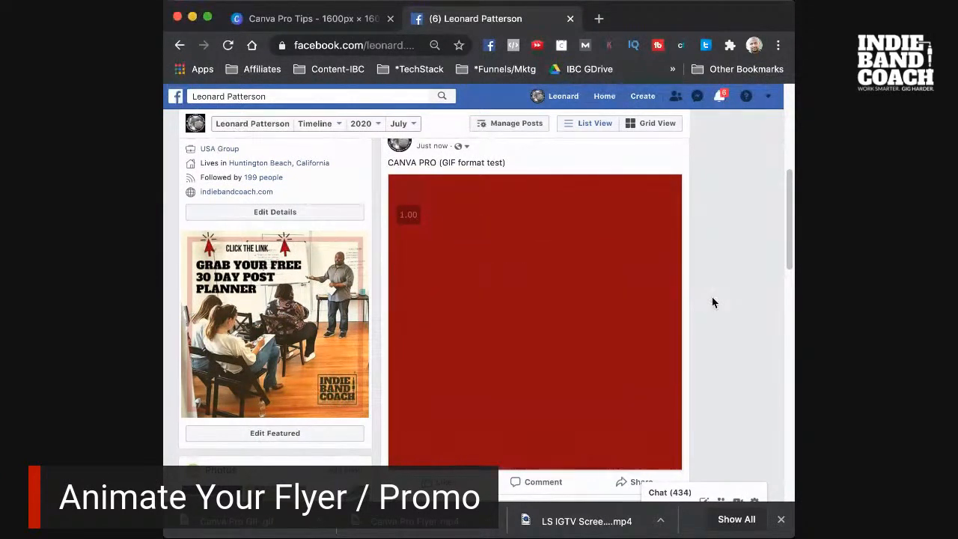
pyautogui.scroll(-1, 634, 295)
pyautogui.scroll(2, 634, 295)
pyautogui.scroll(-2, 634, 295)
pyautogui.scroll(-7, 632, 294)
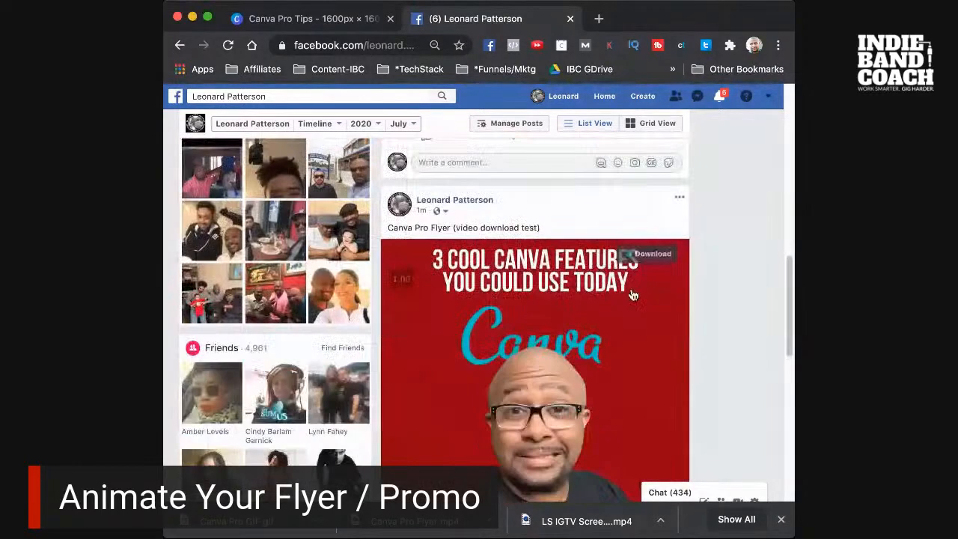
pyautogui.scroll(-1, 748, 322)
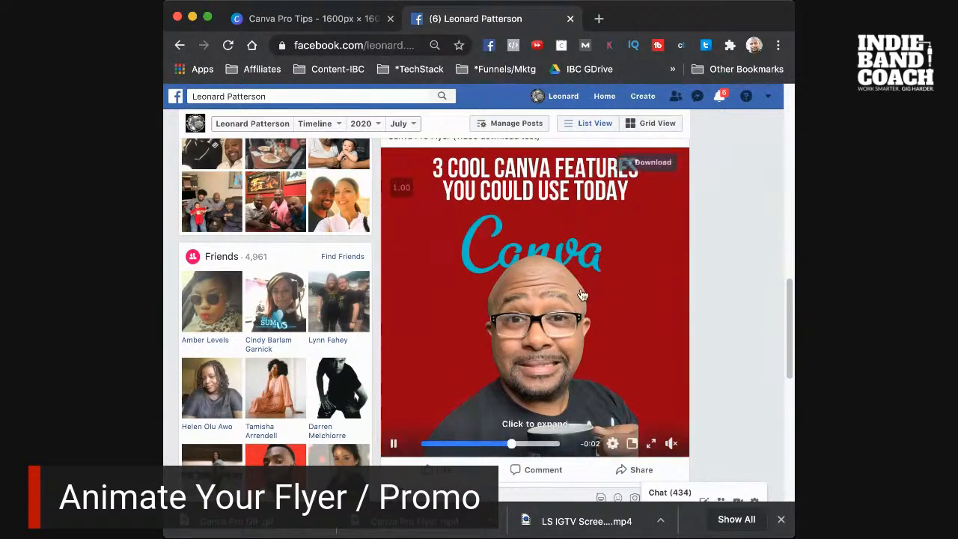
# Examine how the Canva Pro Flyer video post plays on the Facebook timeline, next to the neighbouring live video post.
pyautogui.scroll(-3, 583, 294)
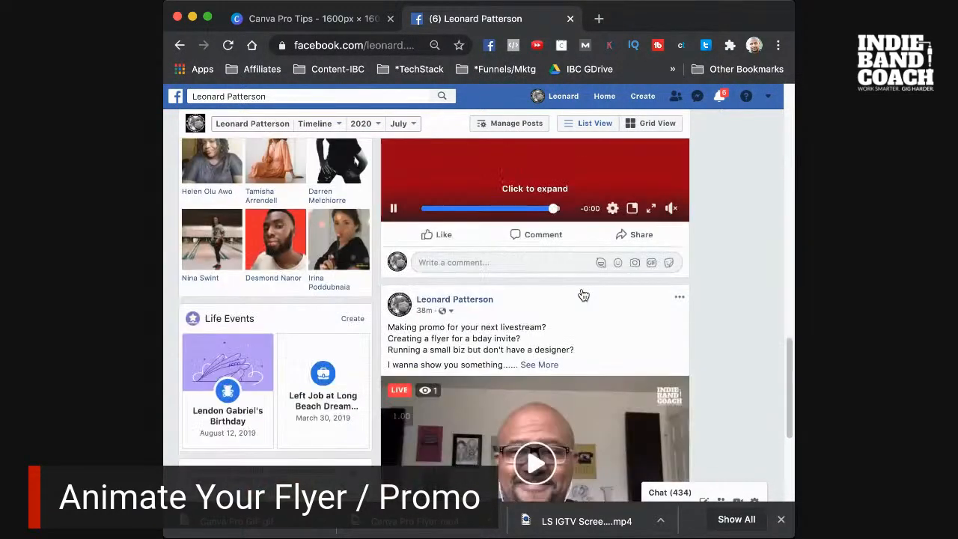
pyautogui.scroll(1, 699, 205)
pyautogui.scroll(-1, 579, 259)
pyautogui.scroll(-2, 579, 254)
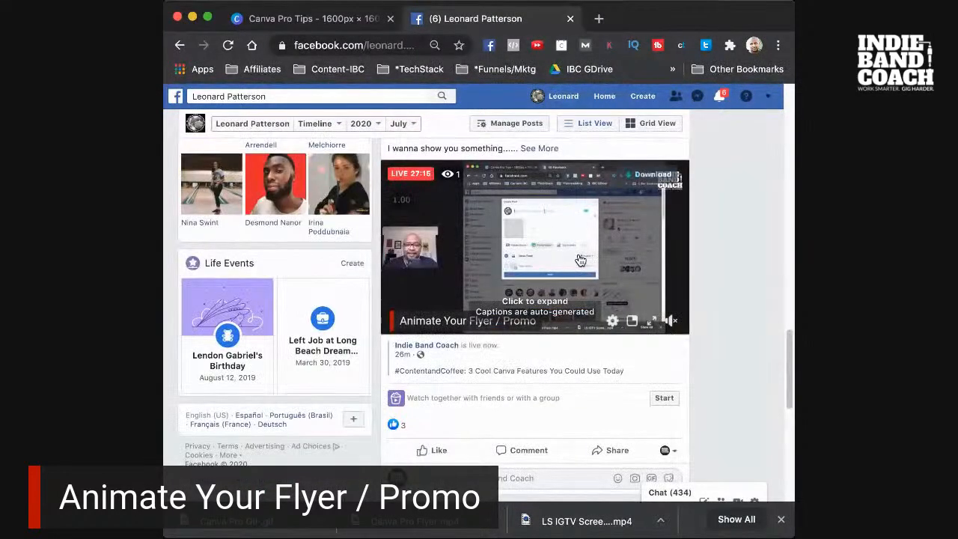
pyautogui.scroll(1, 579, 254)
pyautogui.scroll(6, 578, 254)
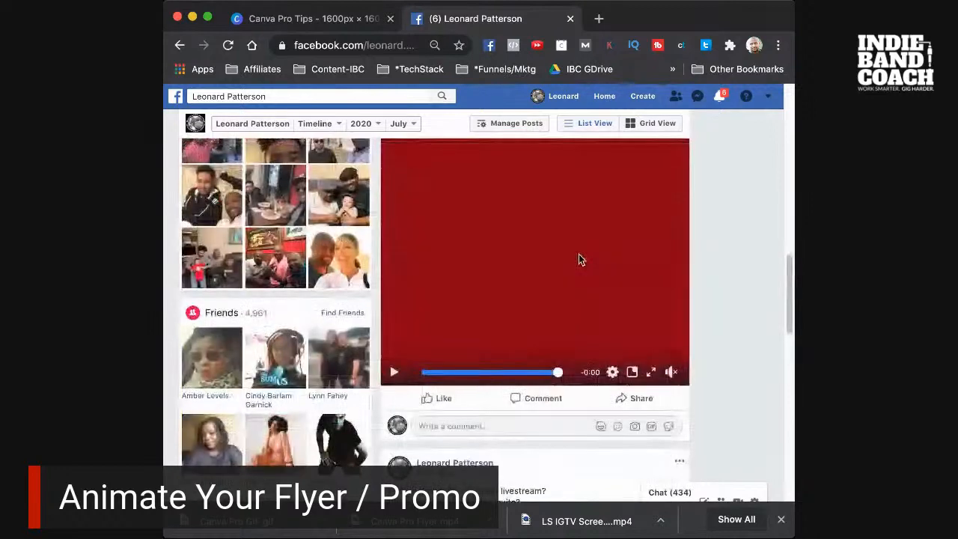
pyautogui.scroll(1, 578, 262)
pyautogui.scroll(-5, 578, 262)
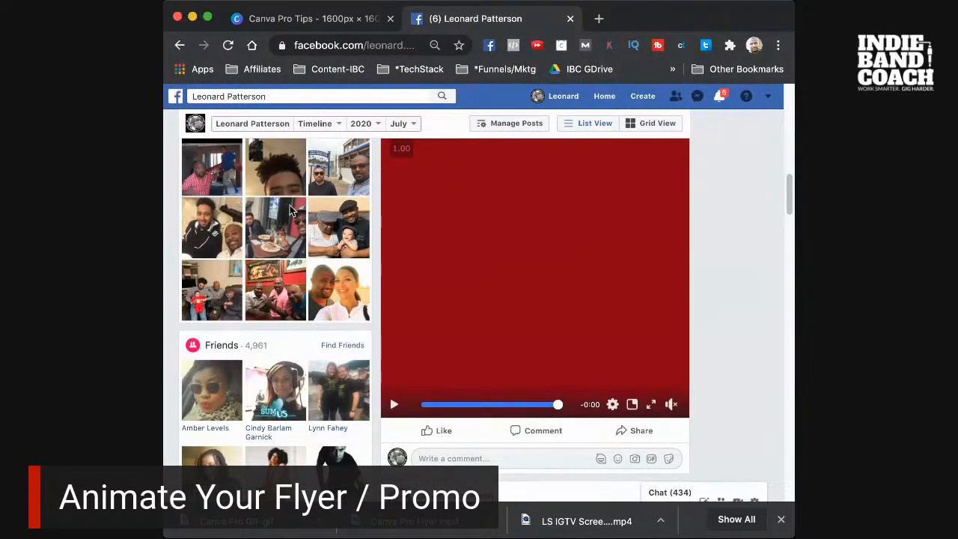
# Return to the Canva design, dismiss the saved-design notice, and set the page 1 animation to Neon.
pyautogui.click(322, 18)
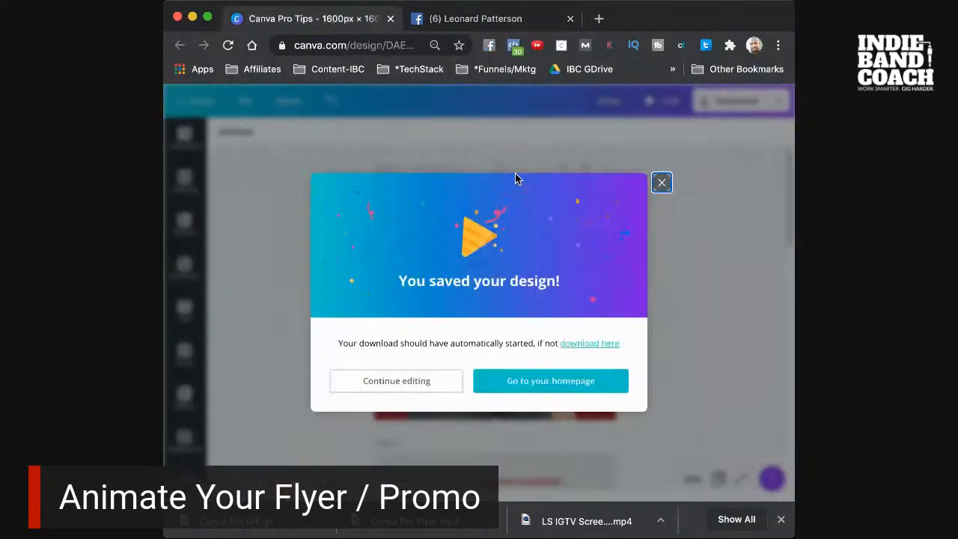
pyautogui.click(662, 184)
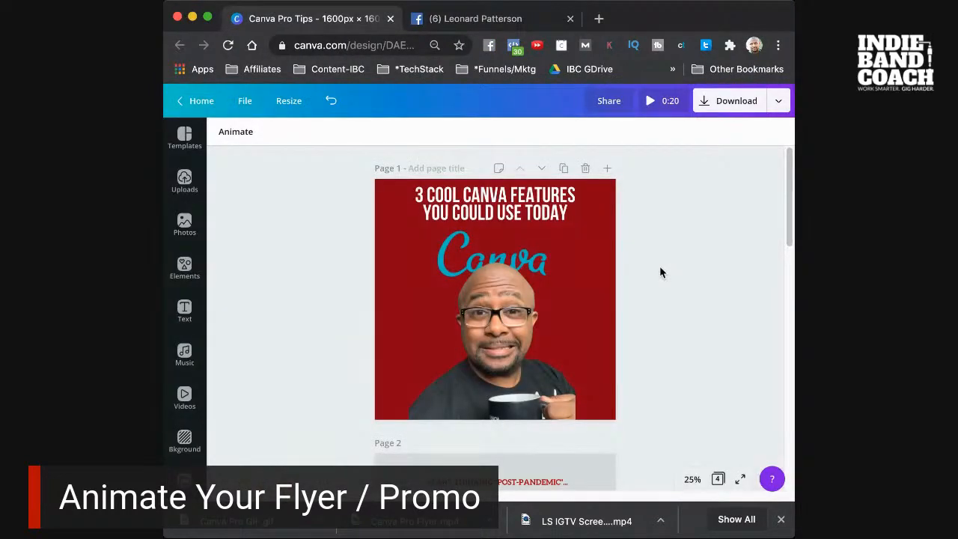
pyautogui.click(236, 133)
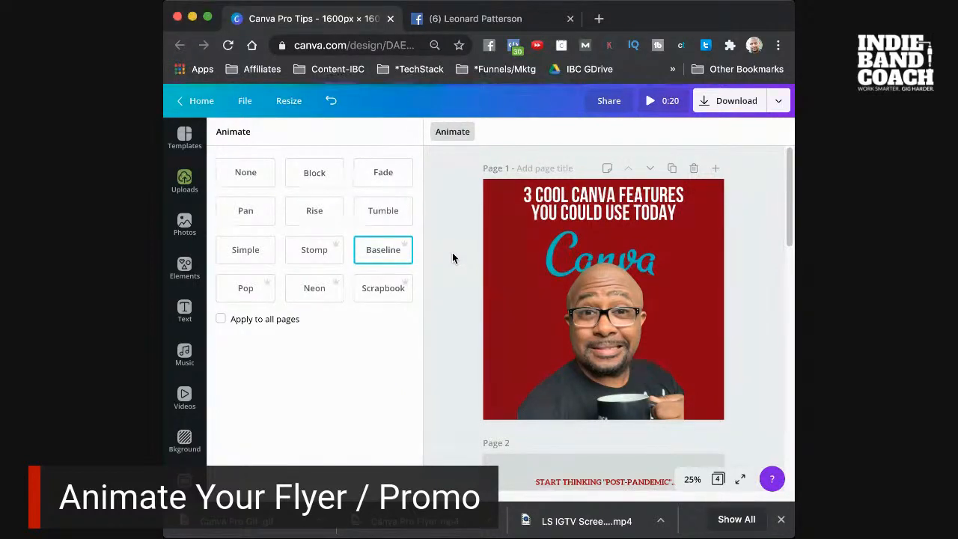
pyautogui.click(490, 233)
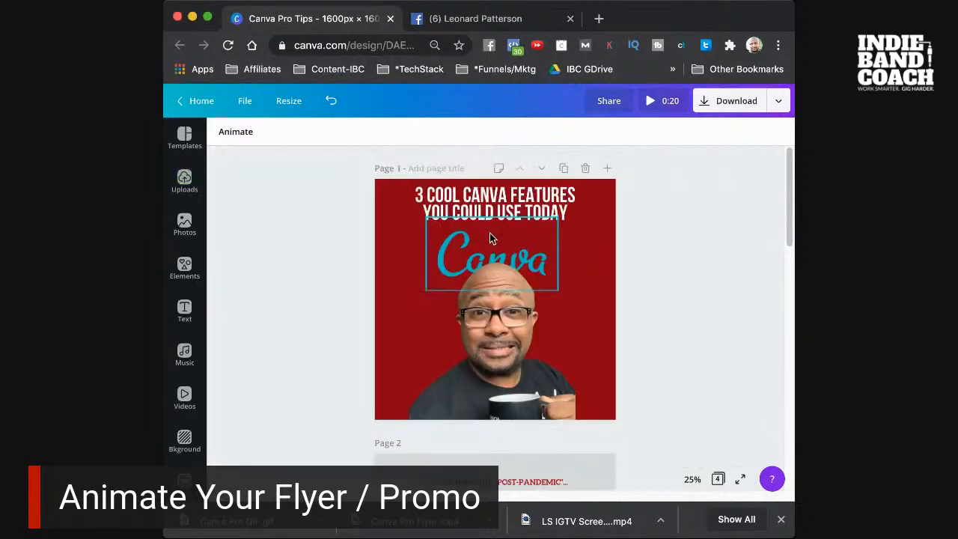
pyautogui.click(235, 133)
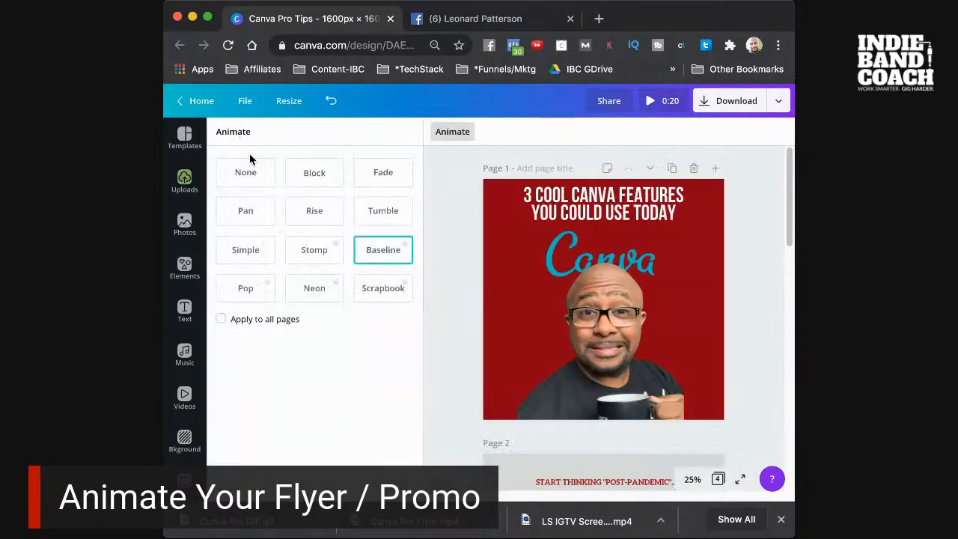
pyautogui.click(319, 294)
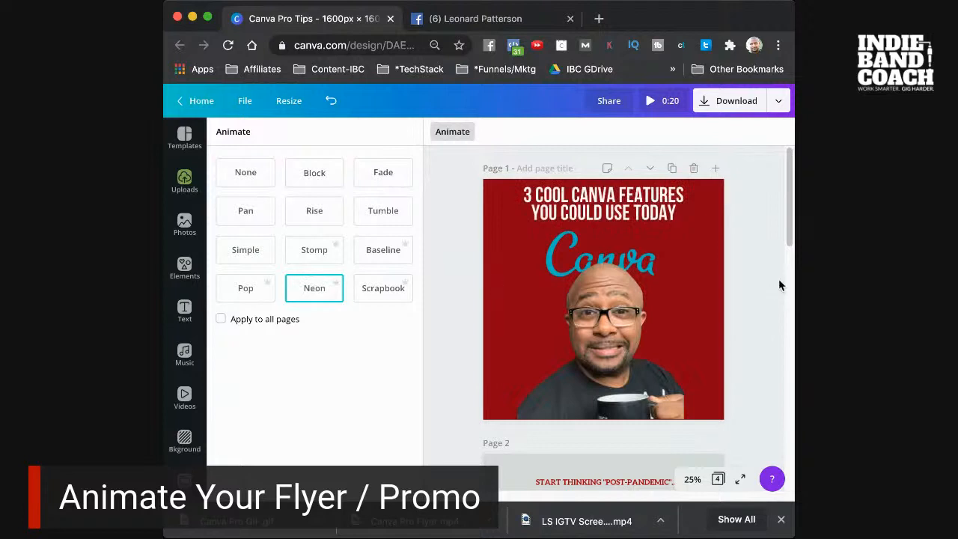
# Review the download file types, keep MP4 Video, and limit the pages for download to Page 1.
pyautogui.click(742, 107)
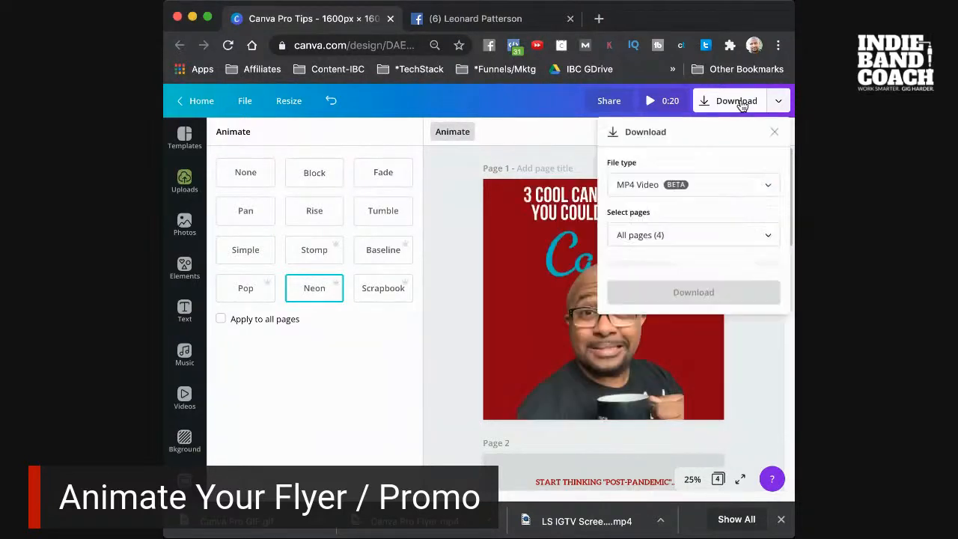
pyautogui.click(654, 189)
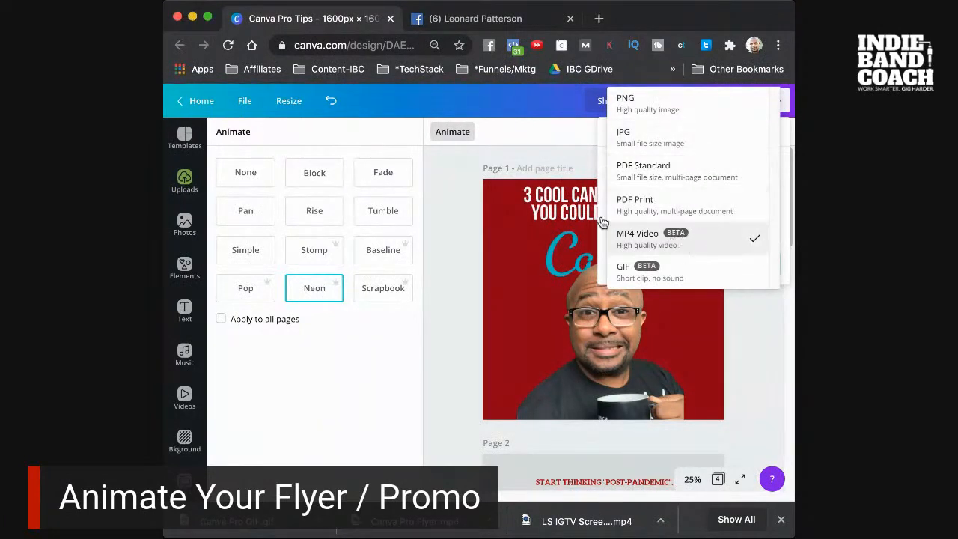
pyautogui.click(464, 204)
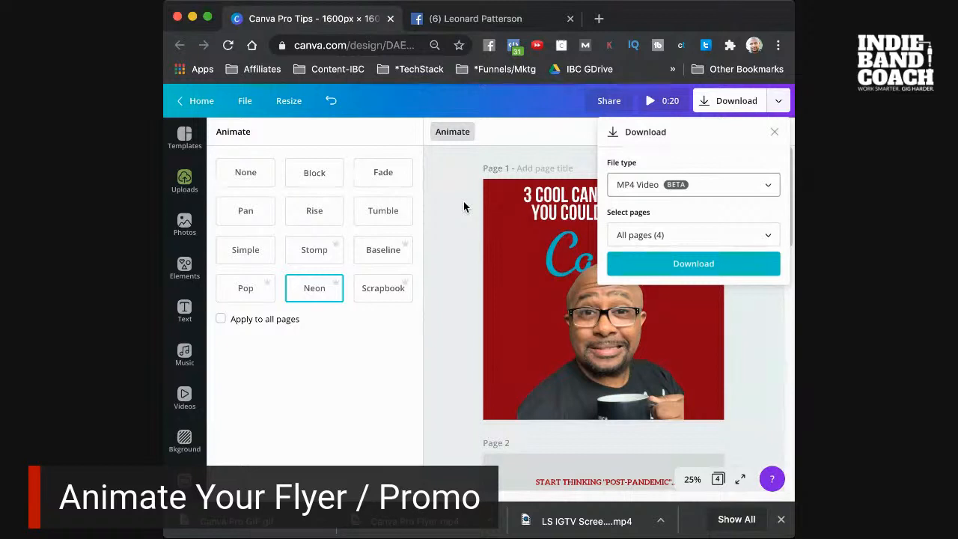
pyautogui.click(666, 236)
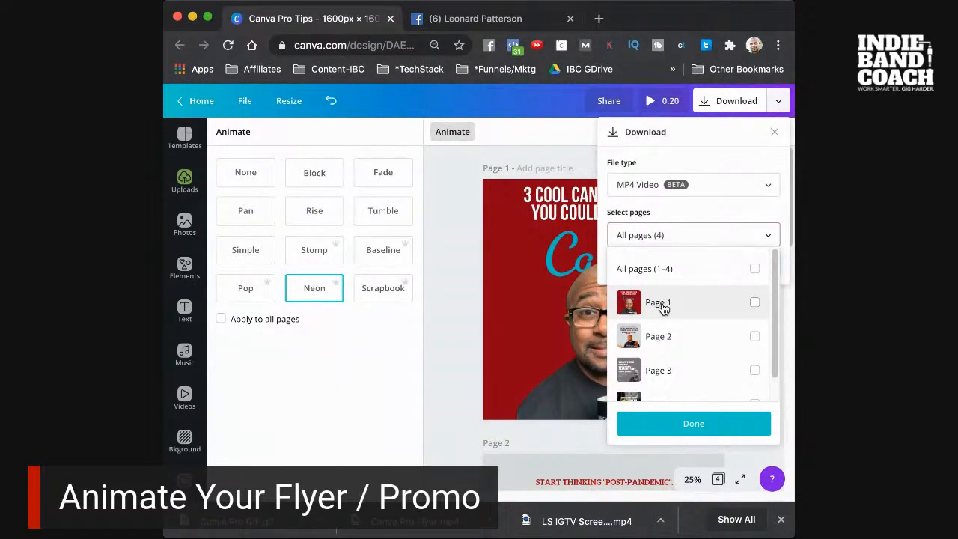
pyautogui.click(664, 308)
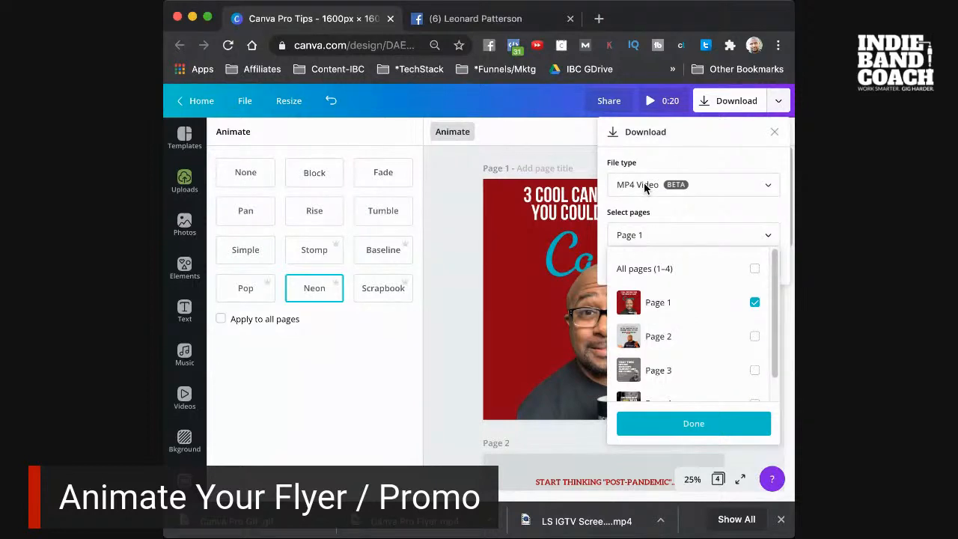
pyautogui.click(453, 190)
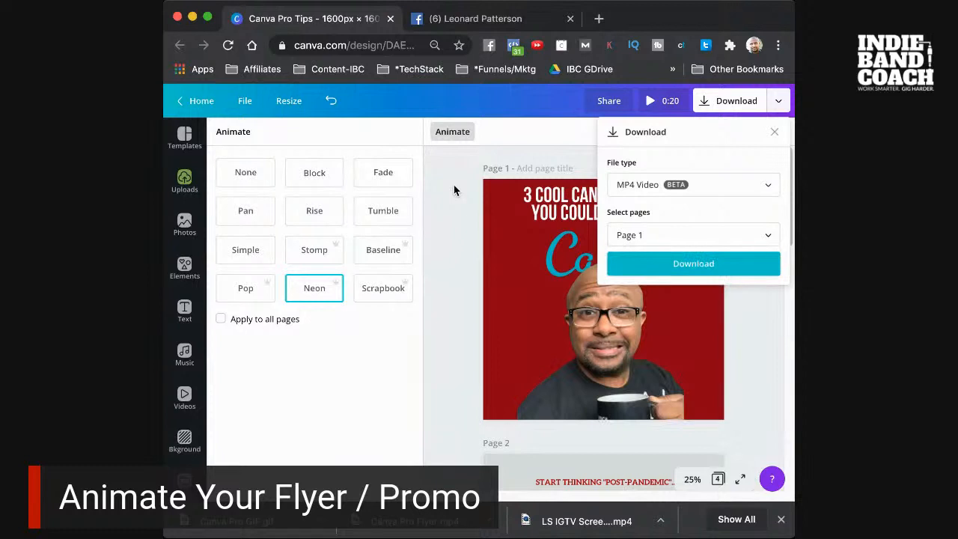
pyautogui.click(706, 233)
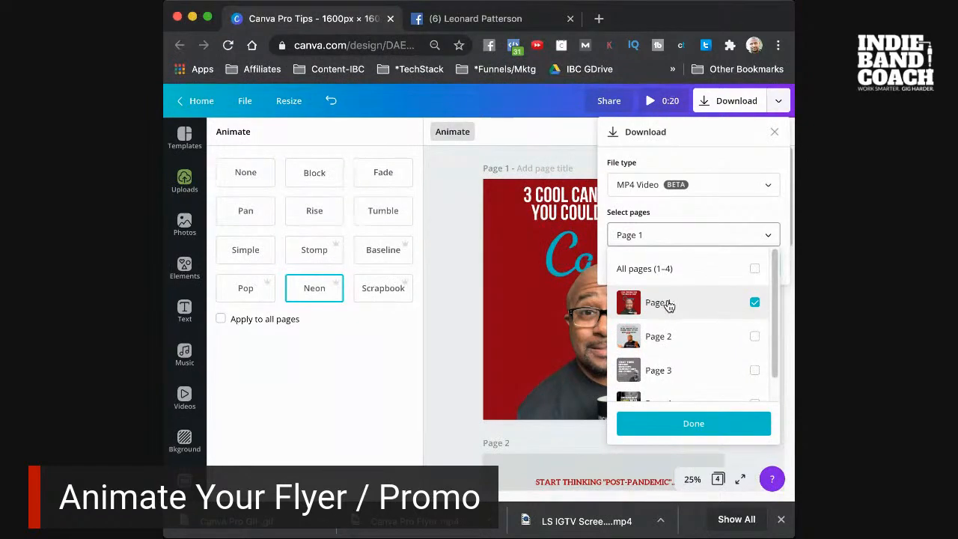
pyautogui.click(465, 255)
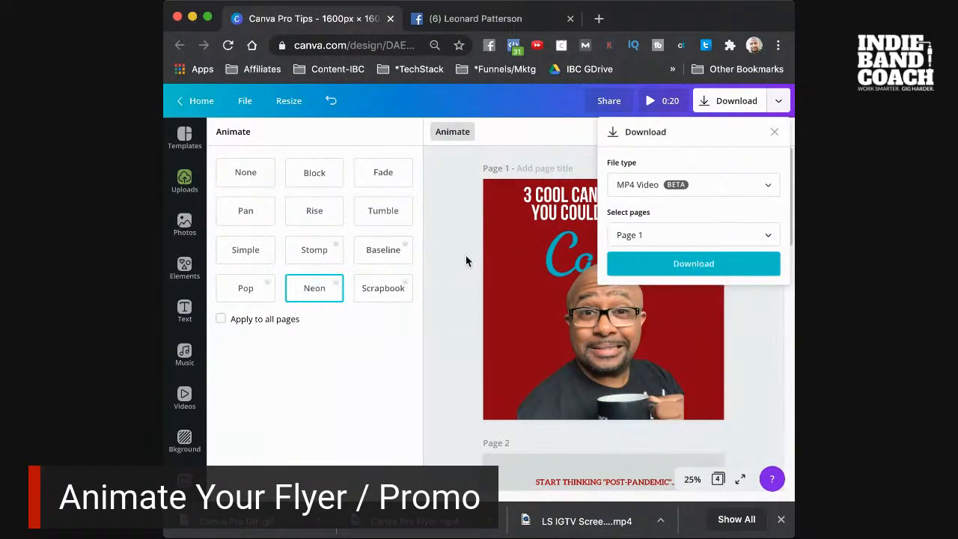
# Switch to the Facebook timeline and compare the video download test post with the GIF format test post.
pyautogui.click(480, 19)
pyautogui.scroll(-5, 693, 251)
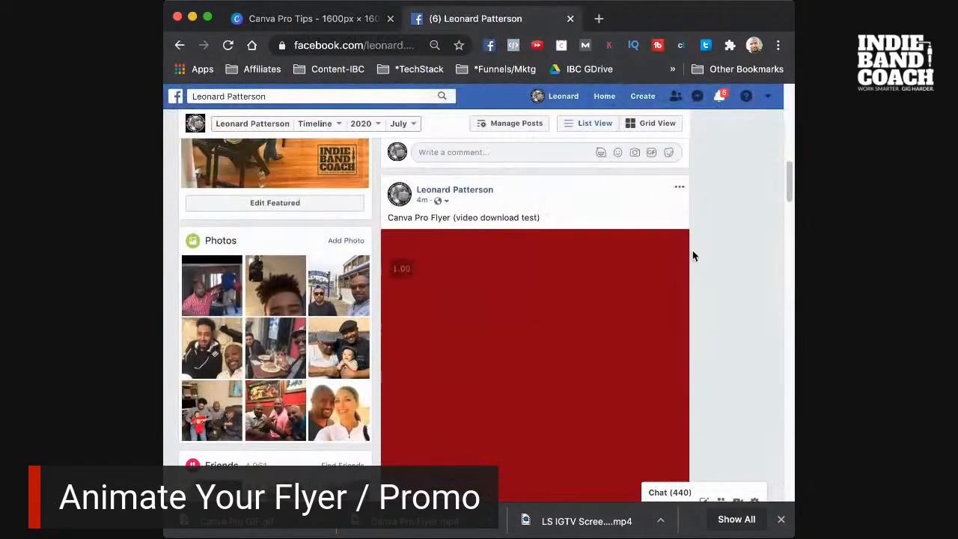
pyautogui.scroll(5, 693, 256)
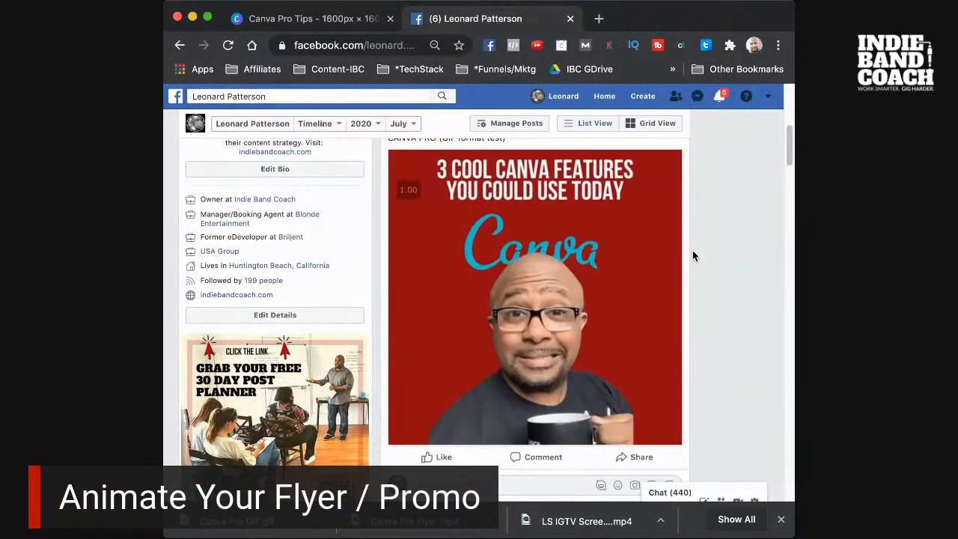
pyautogui.scroll(-5, 693, 256)
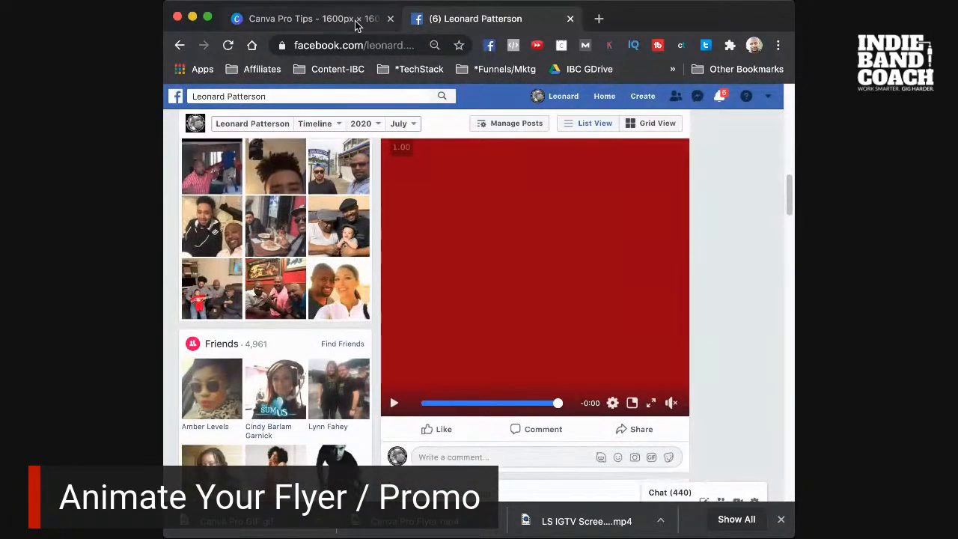
# Return to the Canva design, close the download settings, and look through the flyer designs on pages 1 to 4.
pyautogui.click(383, 24)
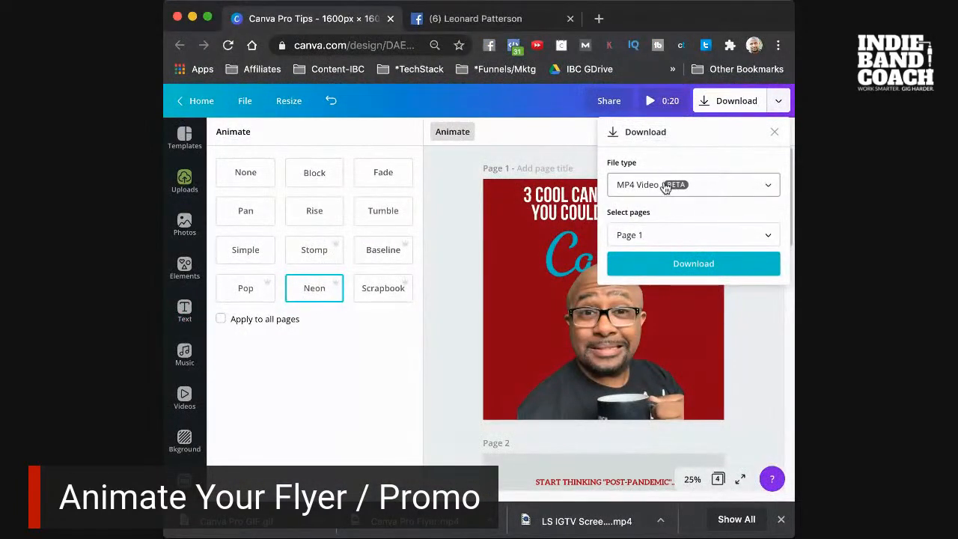
pyautogui.click(454, 174)
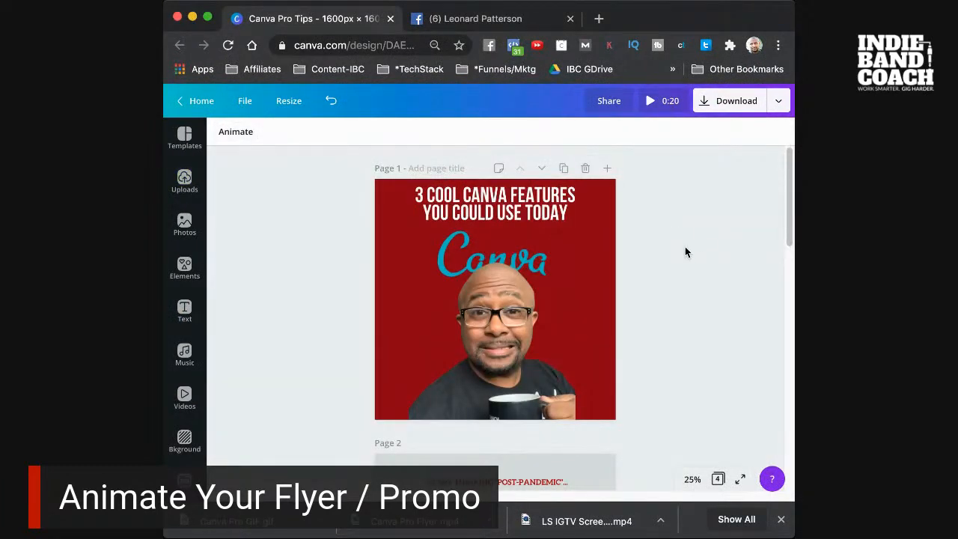
pyautogui.scroll(-5, 686, 253)
pyautogui.scroll(-5, 686, 254)
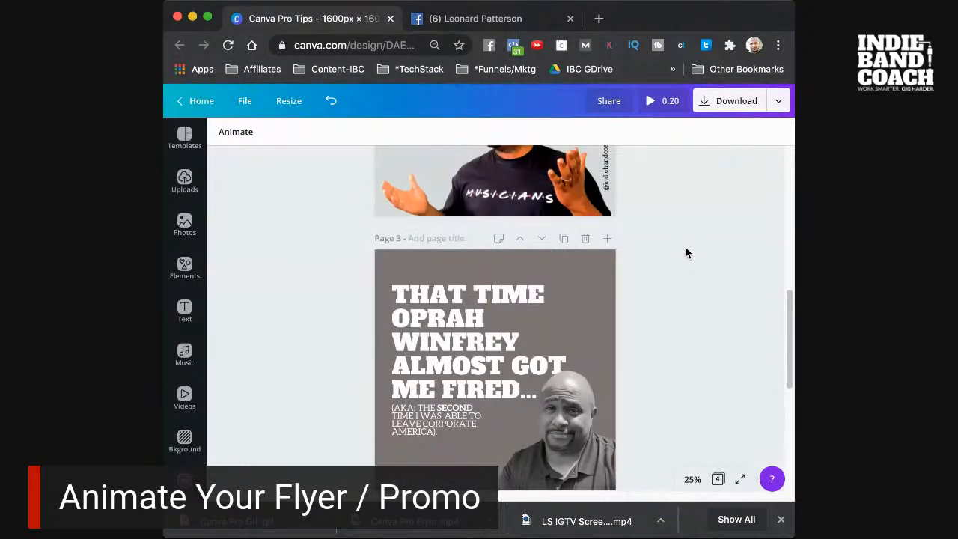
pyautogui.scroll(4, 686, 253)
pyautogui.scroll(-8, 686, 253)
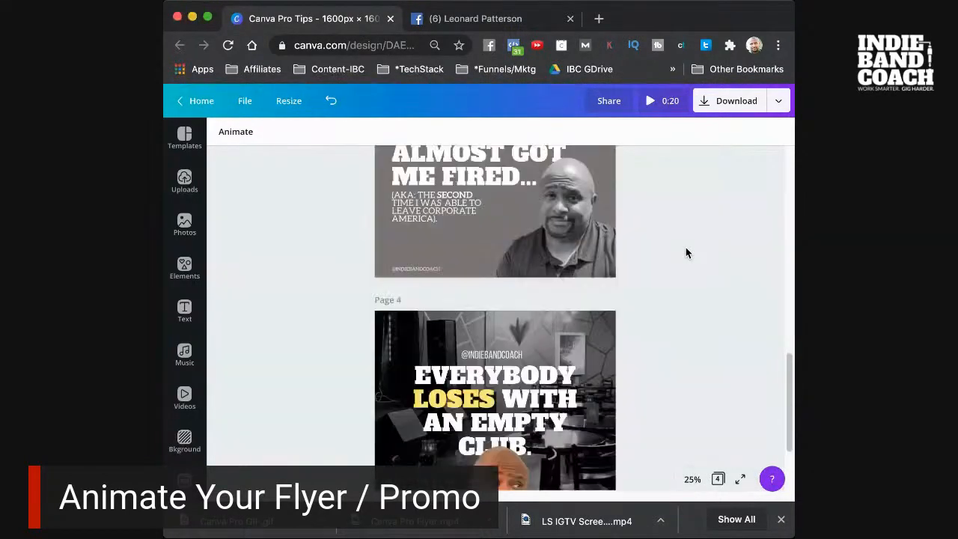
pyautogui.scroll(4, 686, 253)
pyautogui.scroll(3, 686, 253)
pyautogui.scroll(-4, 686, 254)
pyautogui.scroll(-2, 686, 253)
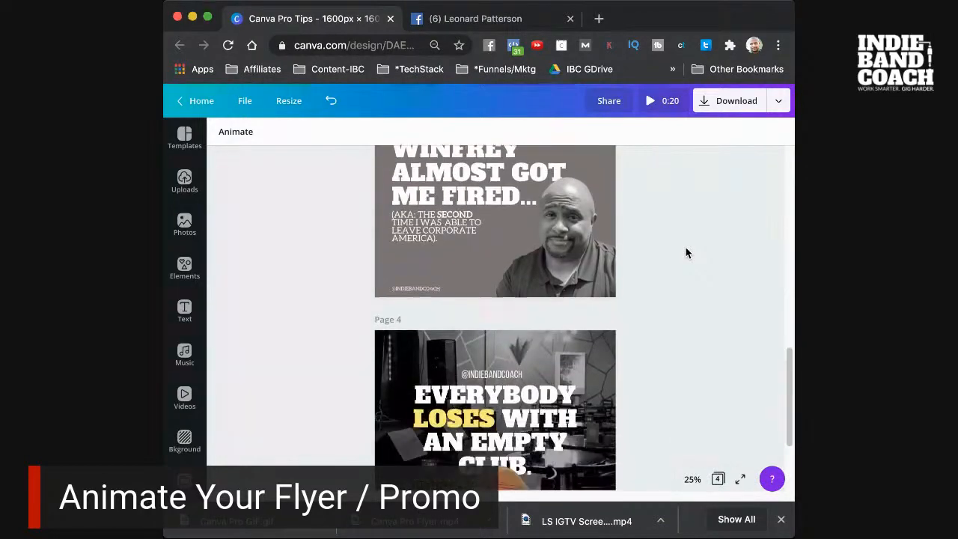
pyautogui.scroll(-3, 686, 253)
pyautogui.scroll(8, 686, 253)
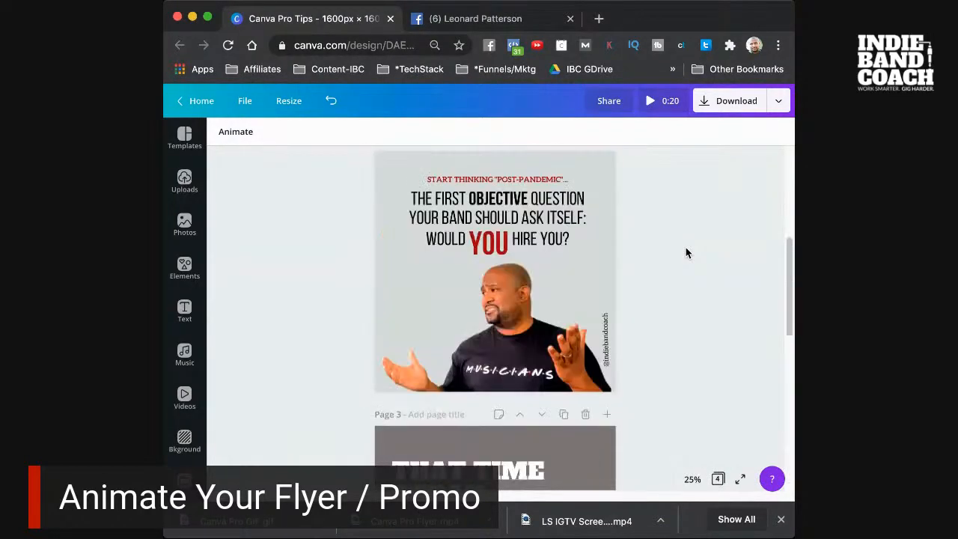
pyautogui.scroll(-3, 686, 253)
pyautogui.scroll(-1, 686, 253)
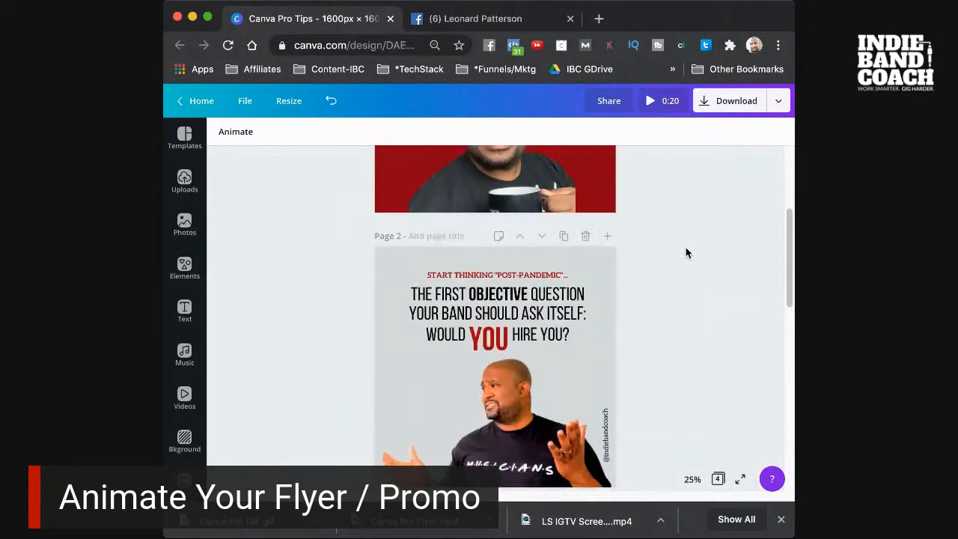
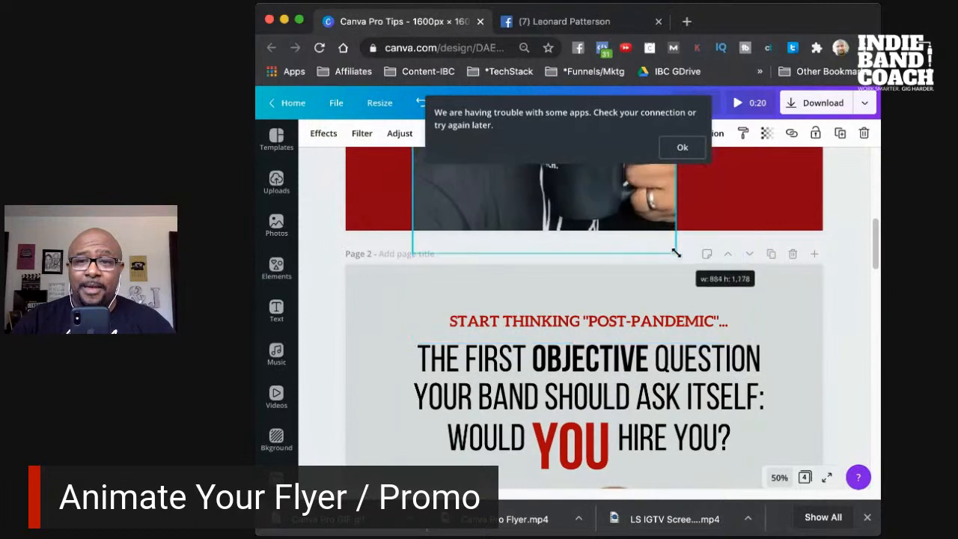
# Move the cut-out portrait on page 1 to the right beneath the Canva logo and dismiss the connection notice.
pyautogui.scroll(5, 713, 237)
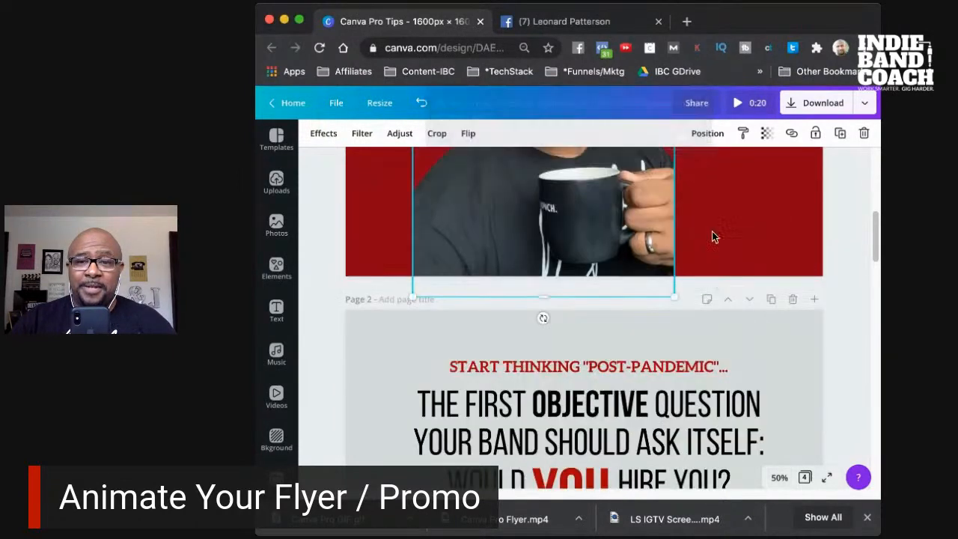
pyautogui.scroll(3, 713, 236)
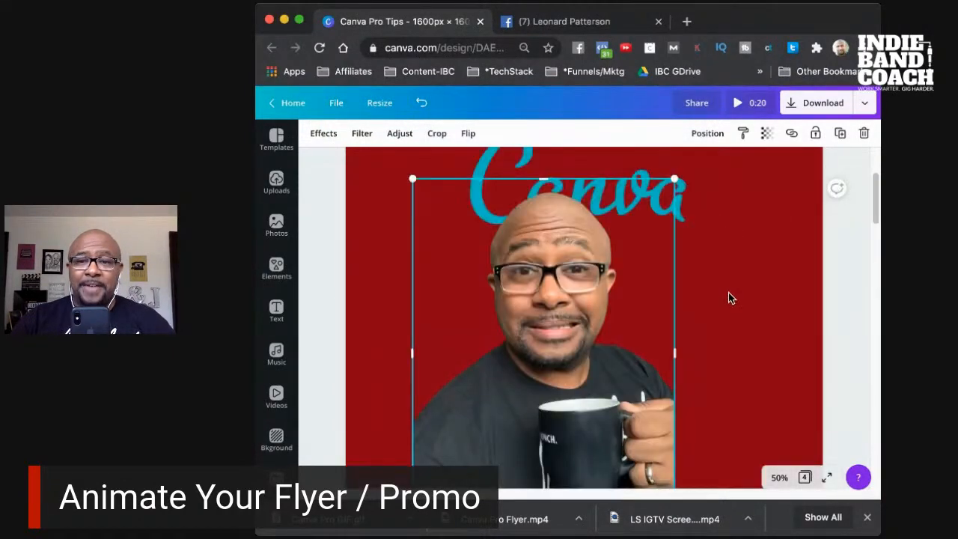
pyautogui.click(728, 292)
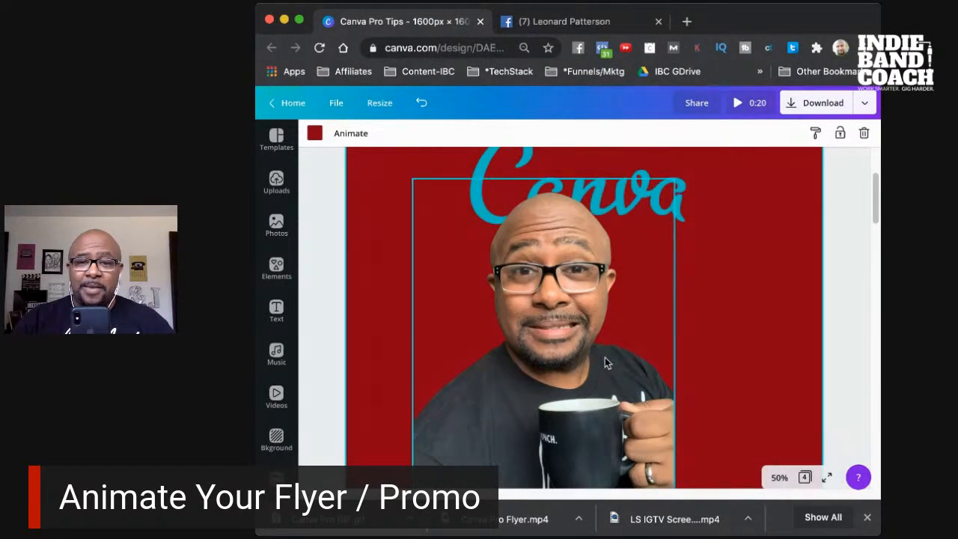
pyautogui.moveTo(605, 357); pyautogui.dragTo(659, 355)
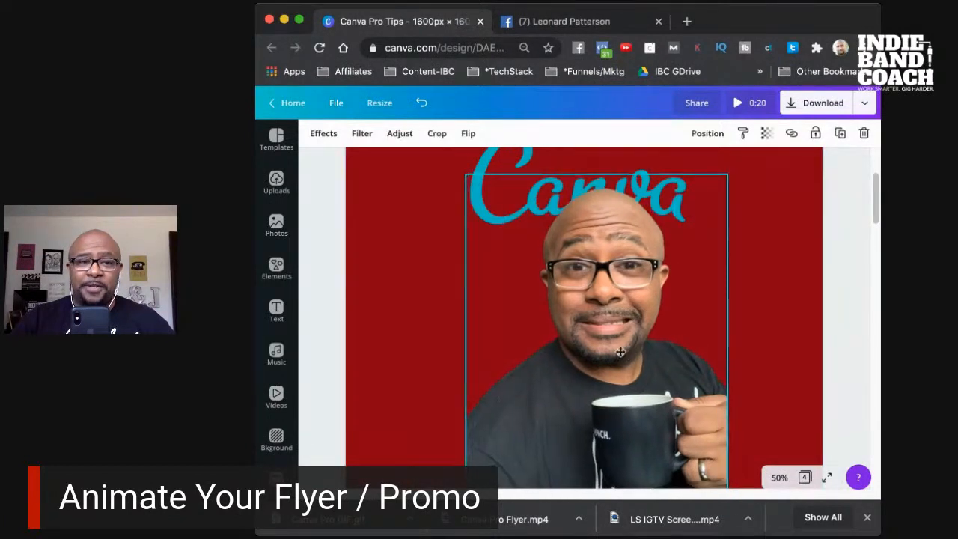
pyautogui.scroll(-1, 741, 346)
pyautogui.scroll(-1, 723, 343)
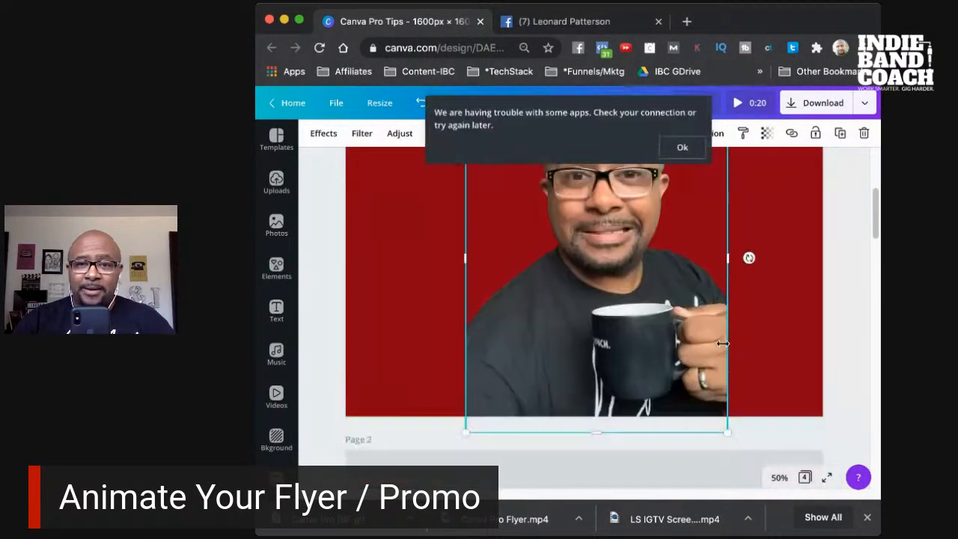
pyautogui.click(684, 149)
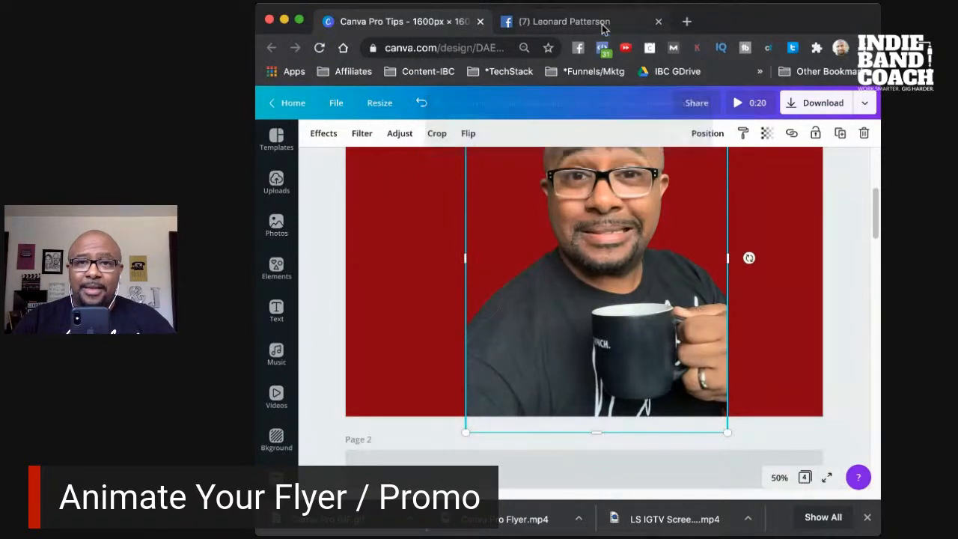
# Close the Facebook timeline page, return to the Canva design and deselect the portrait on page 1.
pyautogui.click(599, 21)
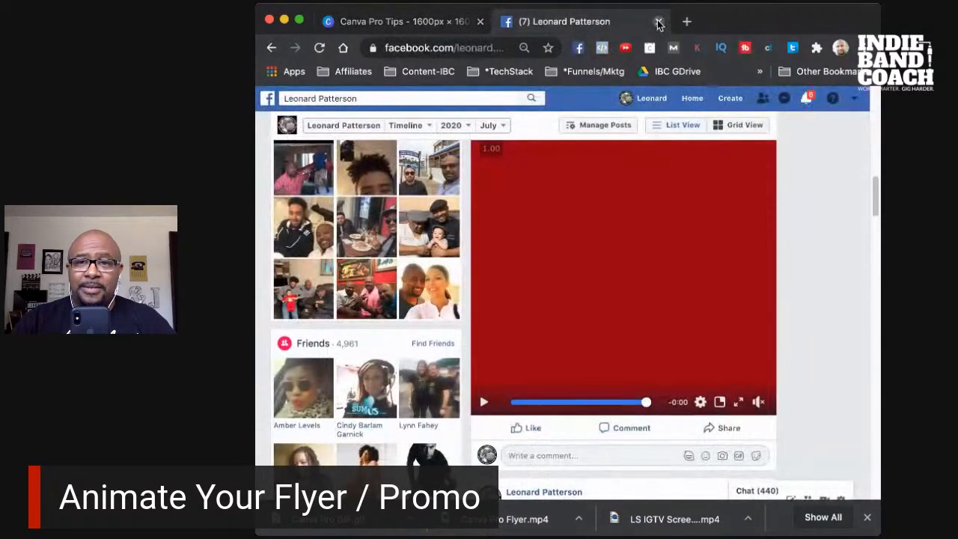
pyautogui.click(659, 22)
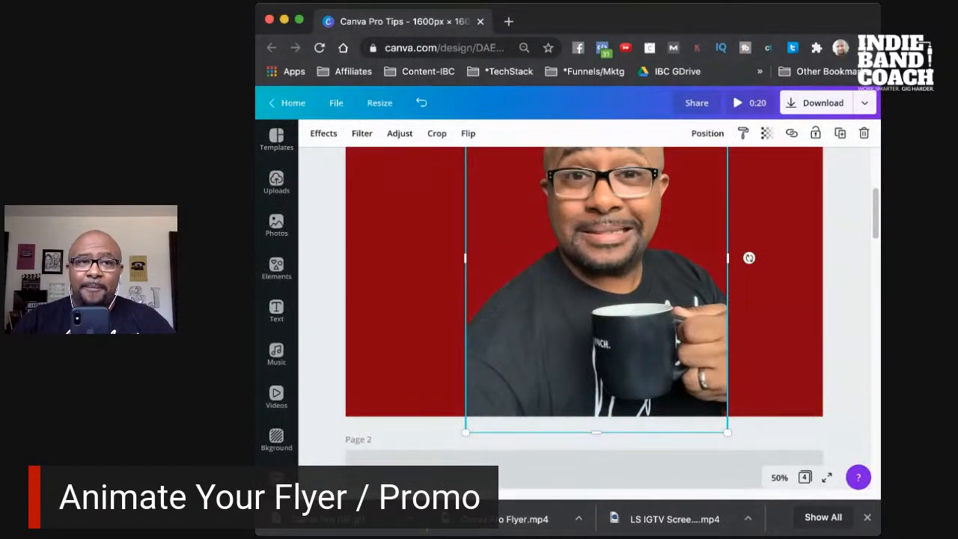
pyautogui.scroll(1, 672, 302)
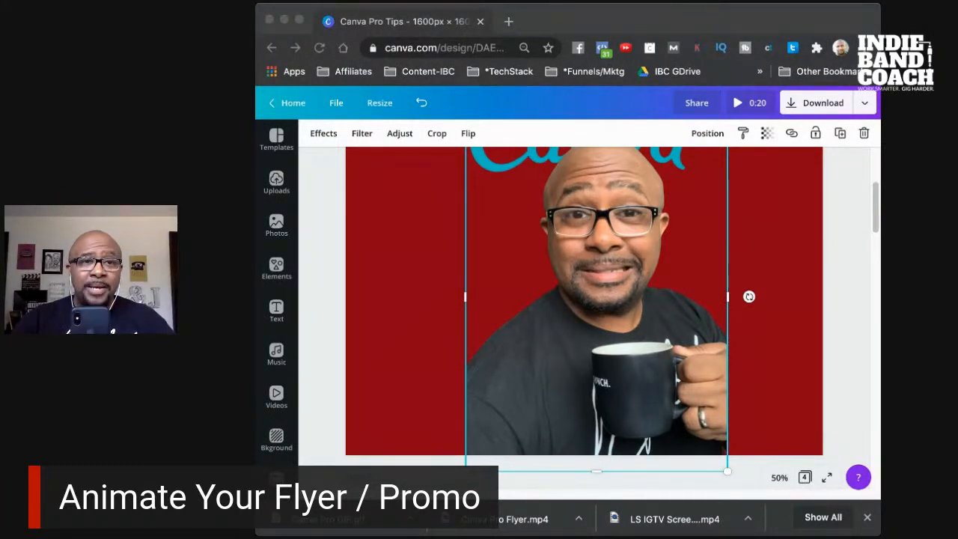
pyautogui.click(793, 259)
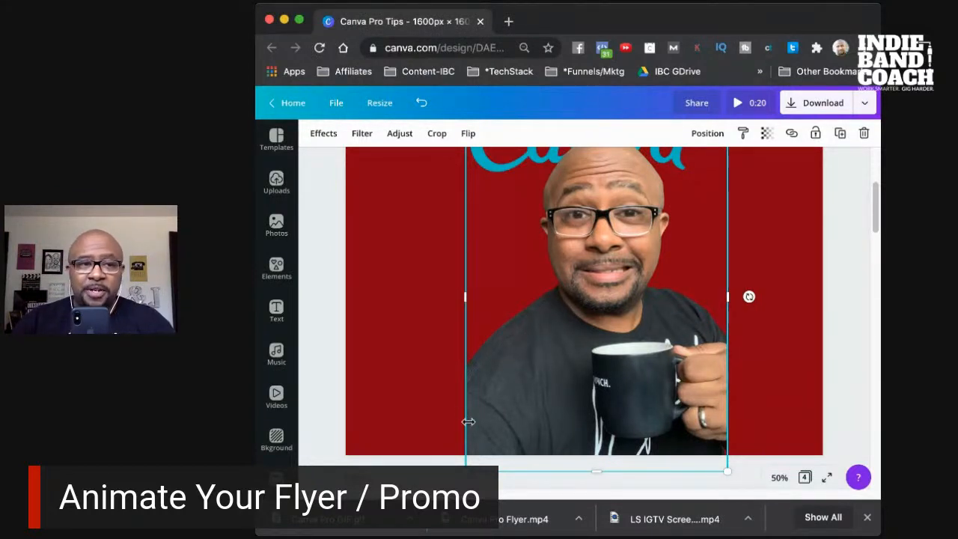
pyautogui.click(835, 218)
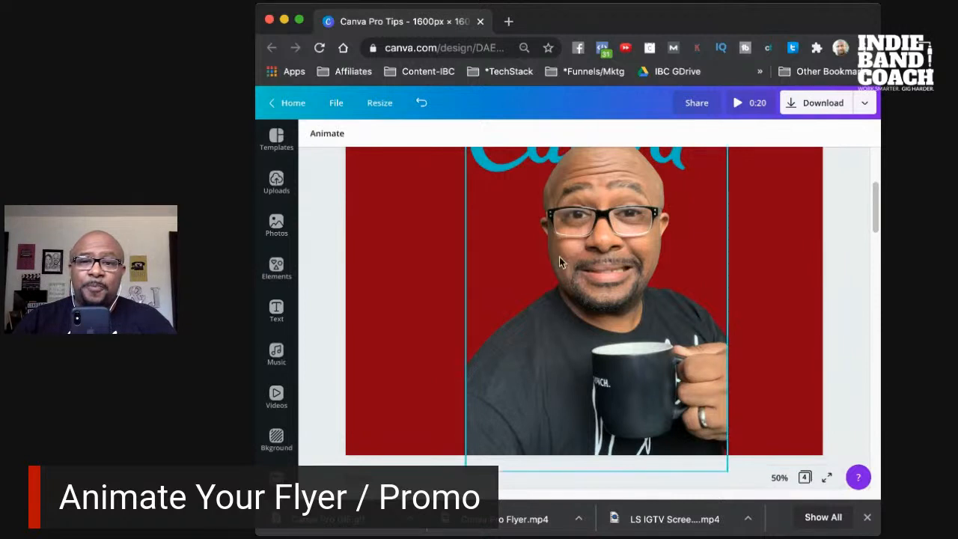
# Move the cut-out portrait on page 1 slightly left to centre it beneath the Canva logo, and dismiss the connection notice.
pyautogui.scroll(3, 604, 232)
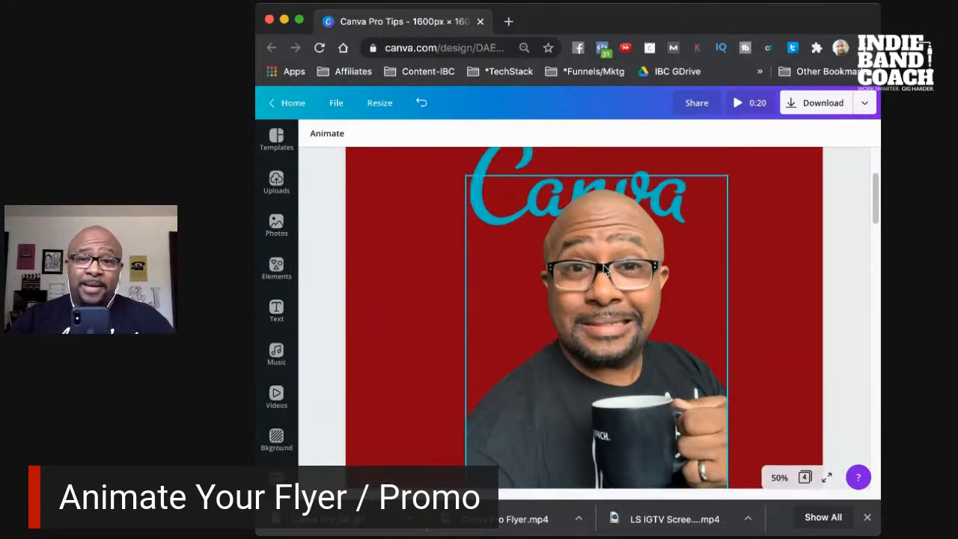
pyautogui.moveTo(608, 269); pyautogui.dragTo(596, 268)
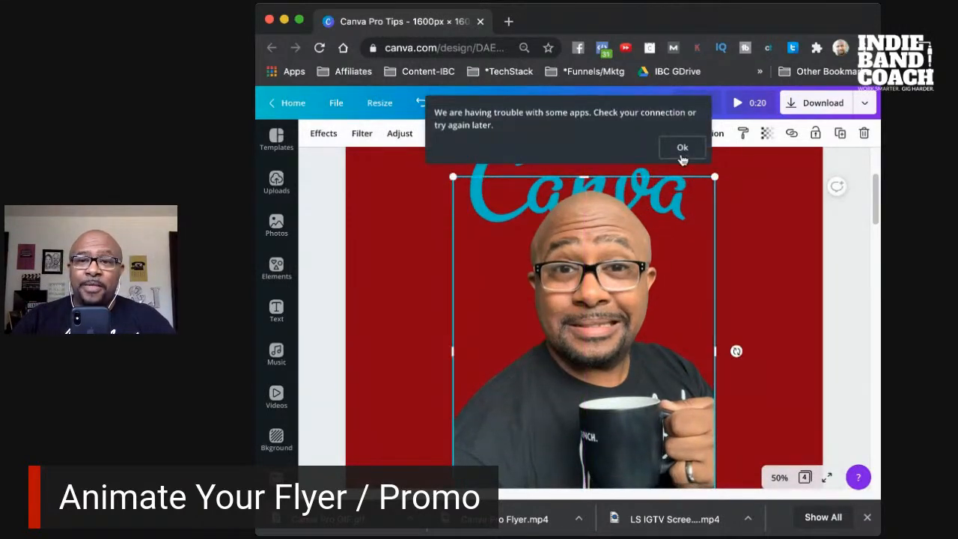
pyautogui.click(681, 143)
# Shrink the cut-out photo of the man in the Musicians shirt on page 2 and place it in the lower-left corner of the design.
pyautogui.scroll(-2, 775, 280)
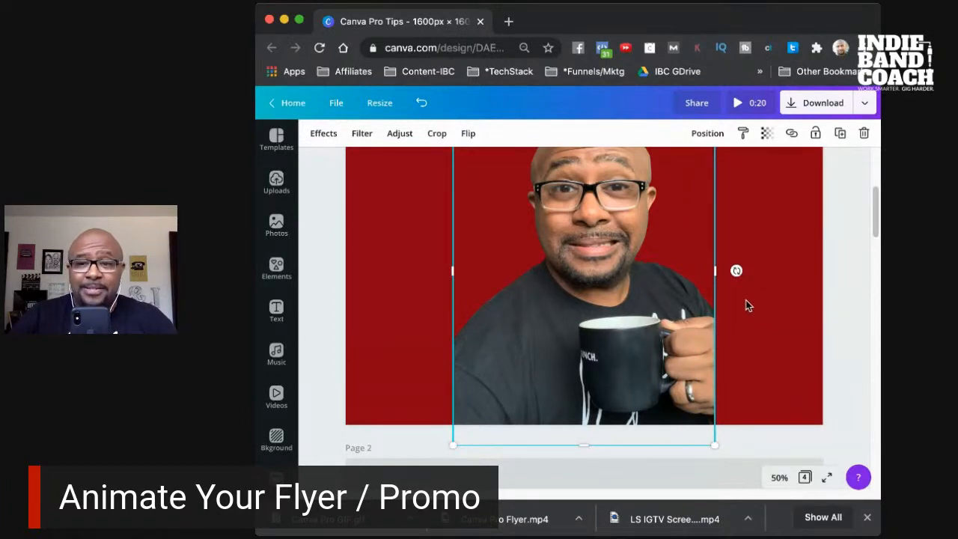
pyautogui.scroll(-1, 748, 307)
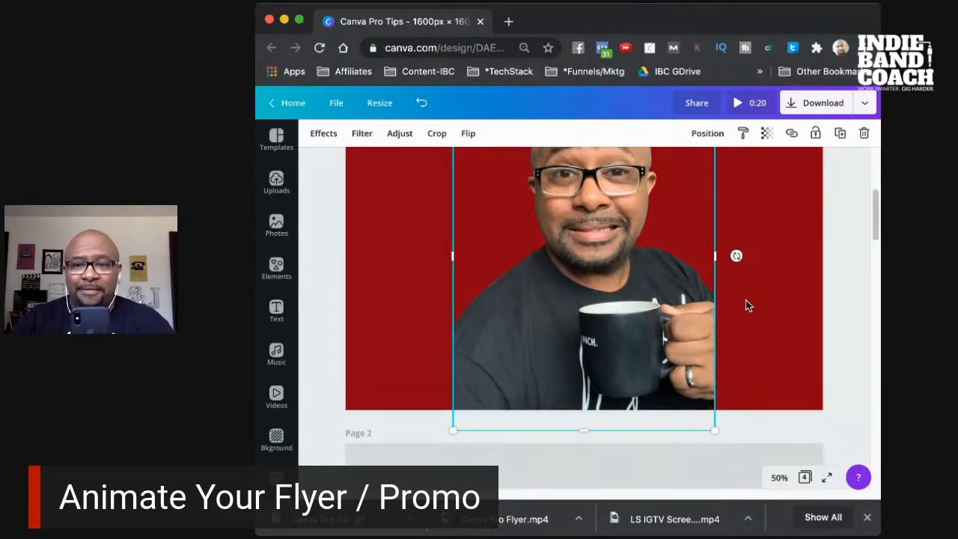
pyautogui.scroll(-10, 679, 321)
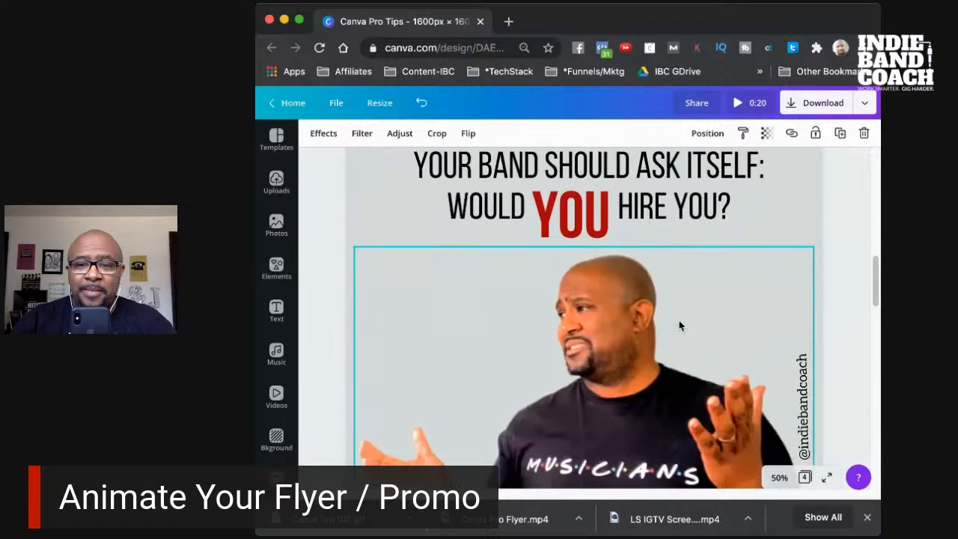
pyautogui.scroll(2, 680, 324)
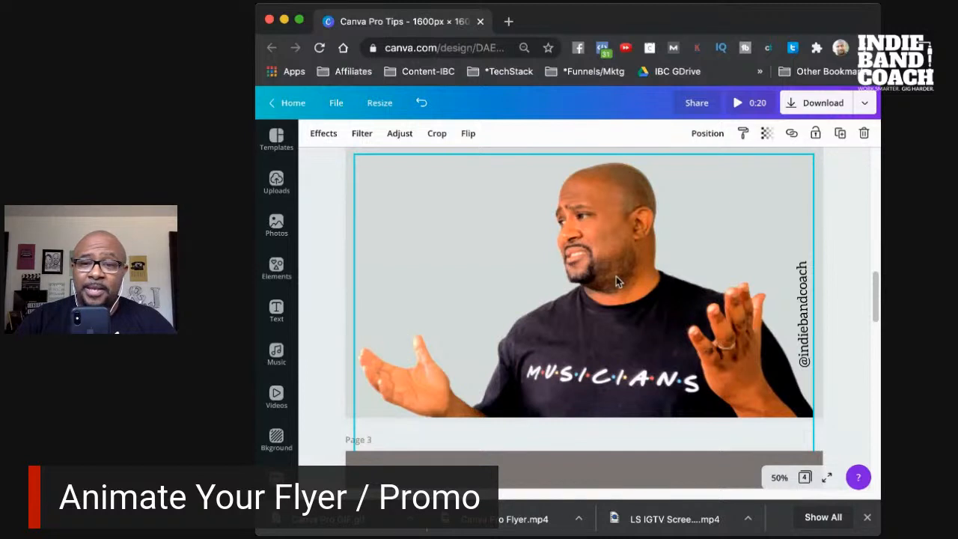
pyautogui.click(784, 380)
pyautogui.scroll(-1, 786, 382)
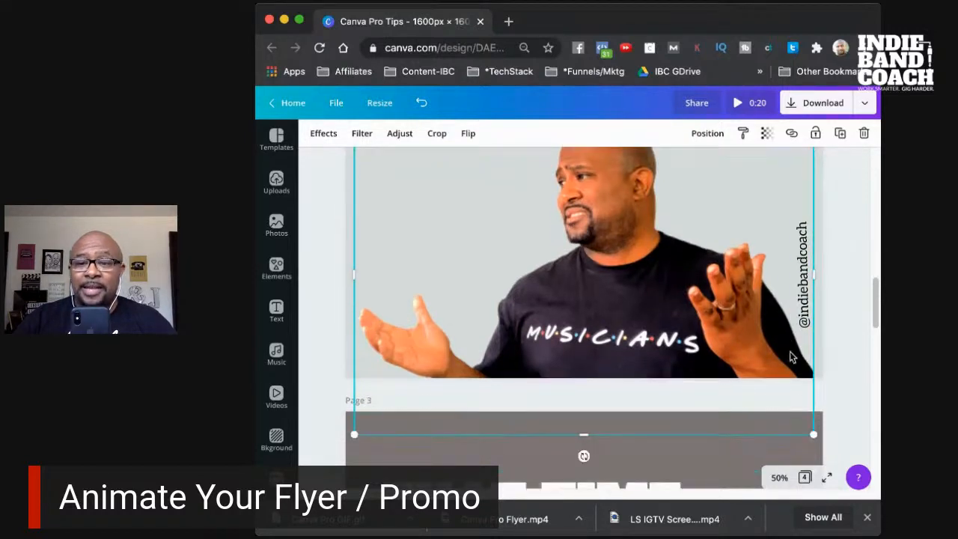
pyautogui.moveTo(800, 419); pyautogui.dragTo(717, 361)
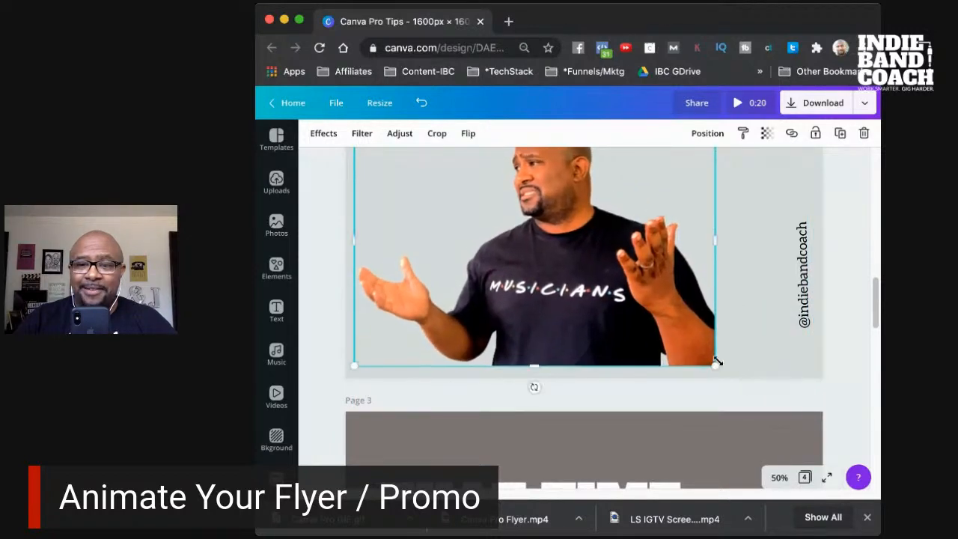
pyautogui.scroll(1, 741, 246)
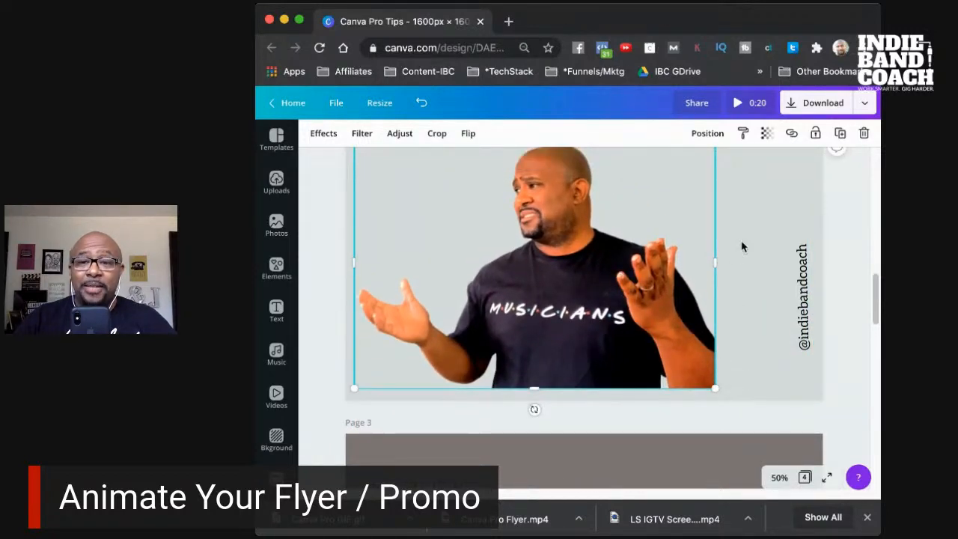
pyautogui.moveTo(636, 274); pyautogui.dragTo(626, 318)
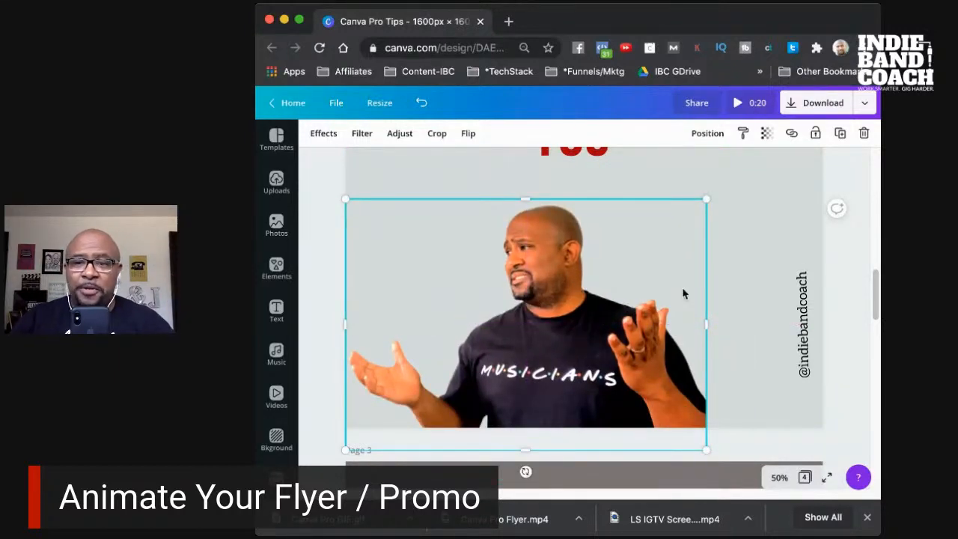
# Set the canvas zoom to 25% and duplicate page 1.
pyautogui.click(779, 478)
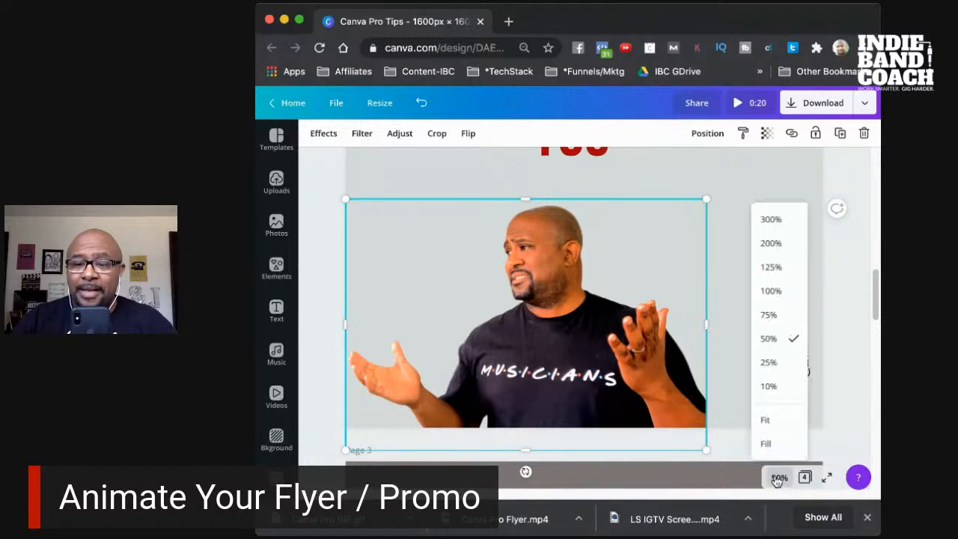
pyautogui.click(771, 362)
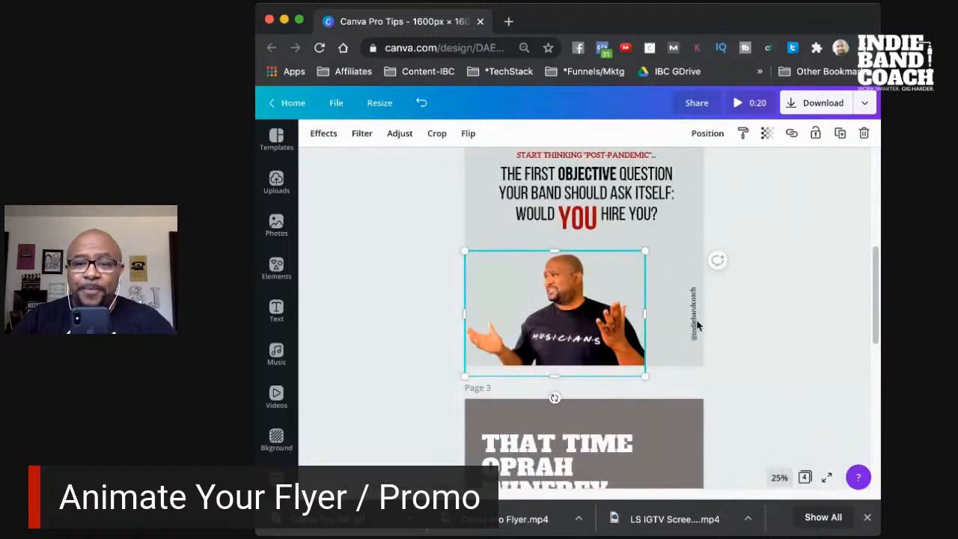
pyautogui.scroll(-1, 758, 299)
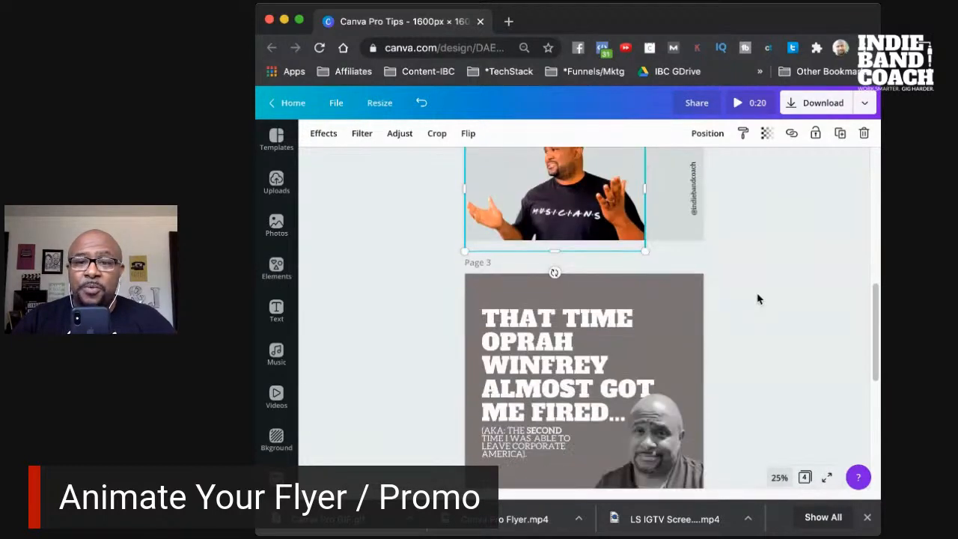
pyautogui.scroll(3, 757, 299)
pyautogui.scroll(5, 757, 299)
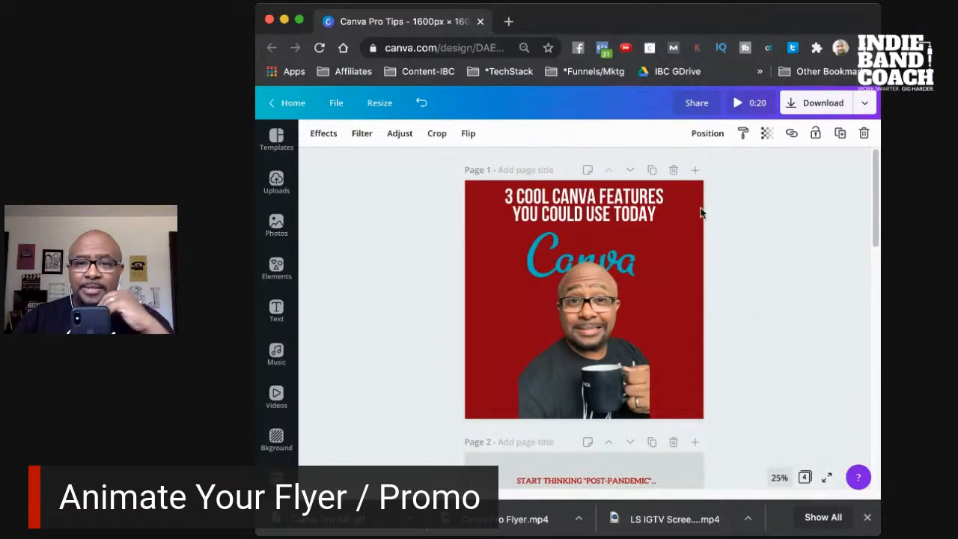
pyautogui.click(652, 172)
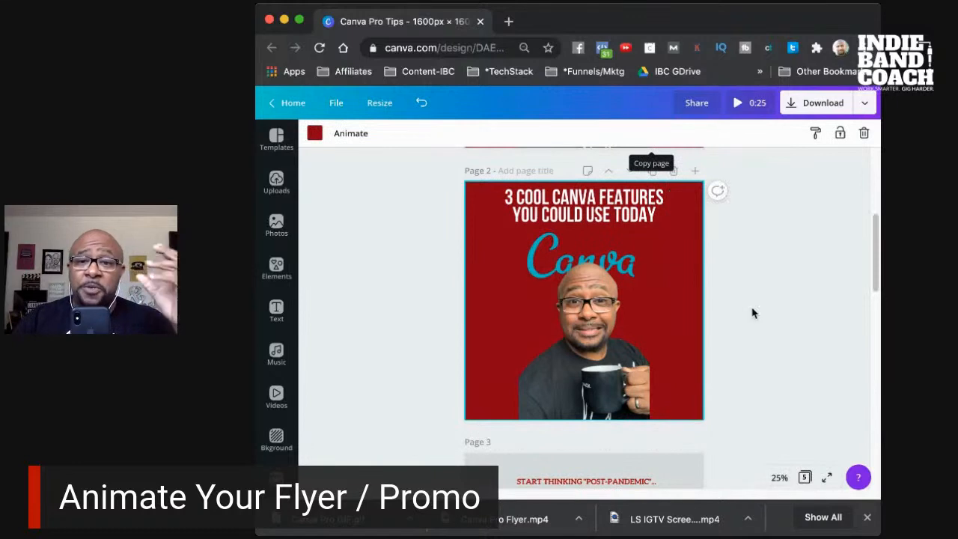
pyautogui.scroll(5, 756, 322)
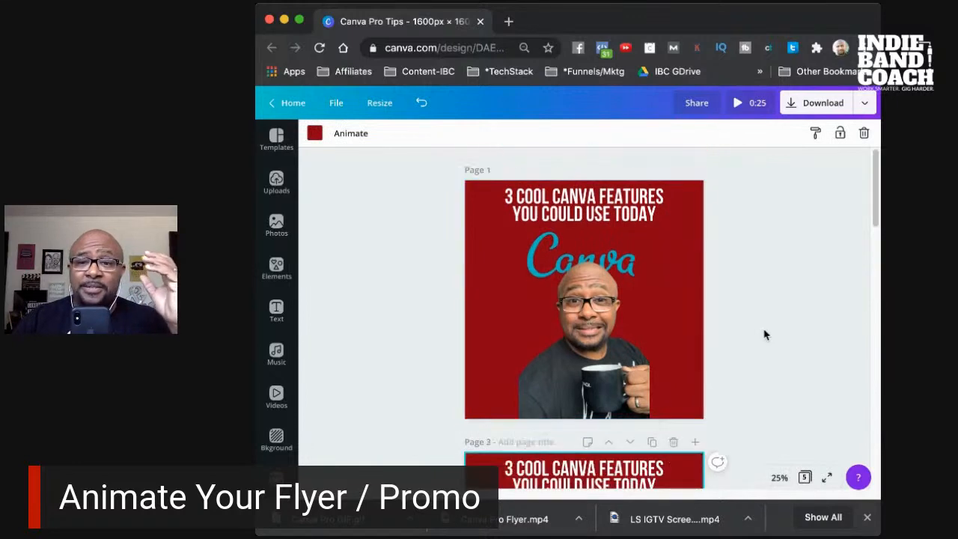
# Dismiss the connection notice, shrink the portrait on page 1 and place it in the lower-left corner of the design.
pyautogui.click(608, 322)
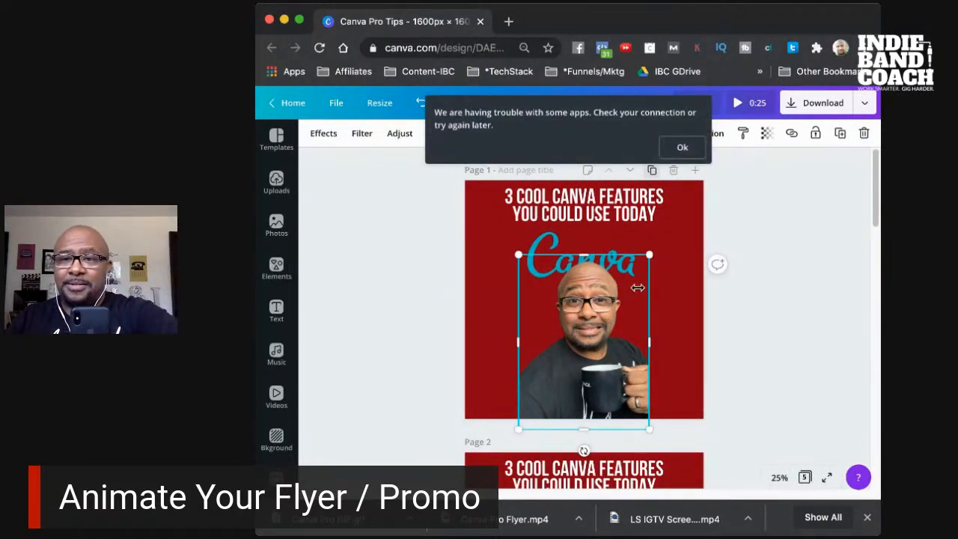
pyautogui.click(683, 147)
pyautogui.moveTo(648, 257); pyautogui.dragTo(495, 372)
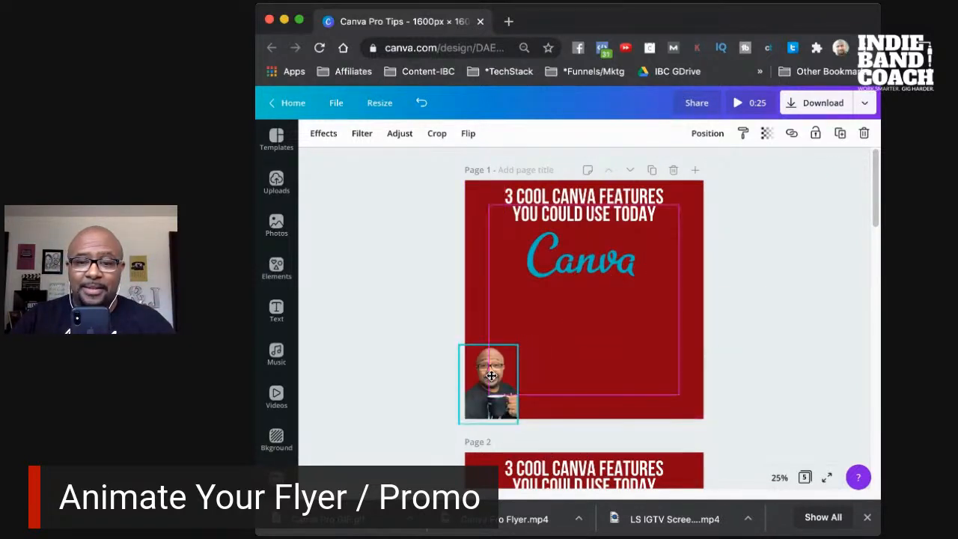
pyautogui.click(648, 280)
# Delete the post-pandemic question page, the Oprah Winfrey page and the empty club page from the design.
pyautogui.scroll(-8, 648, 282)
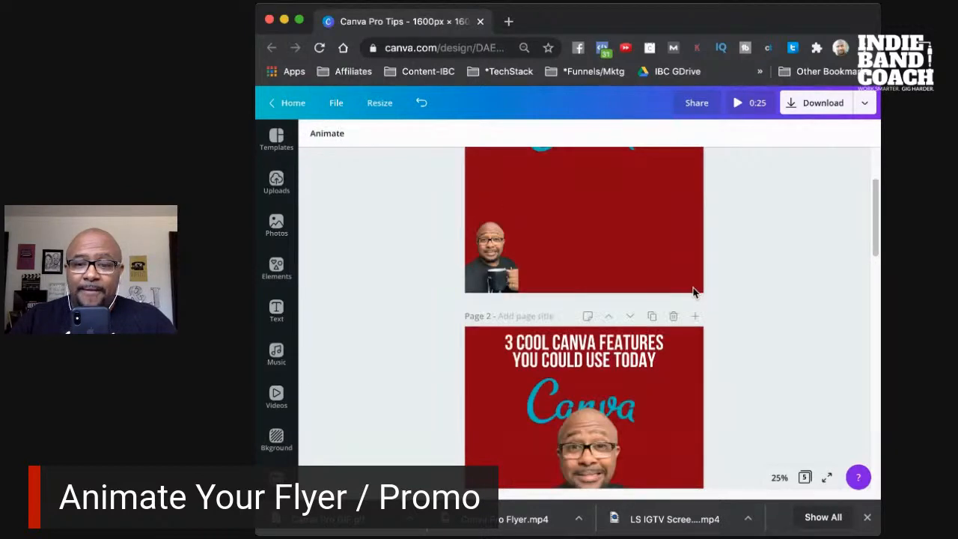
pyautogui.scroll(2, 697, 247)
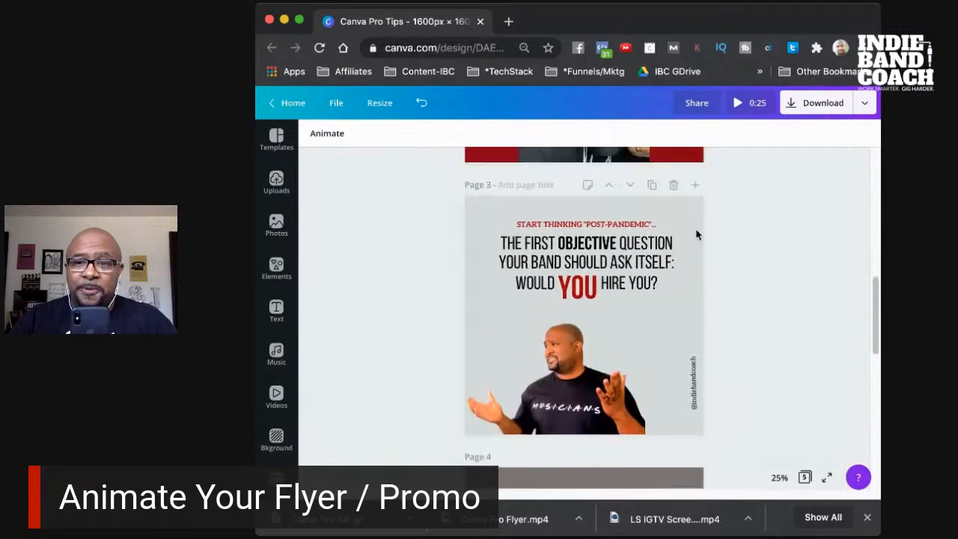
pyautogui.click(674, 214)
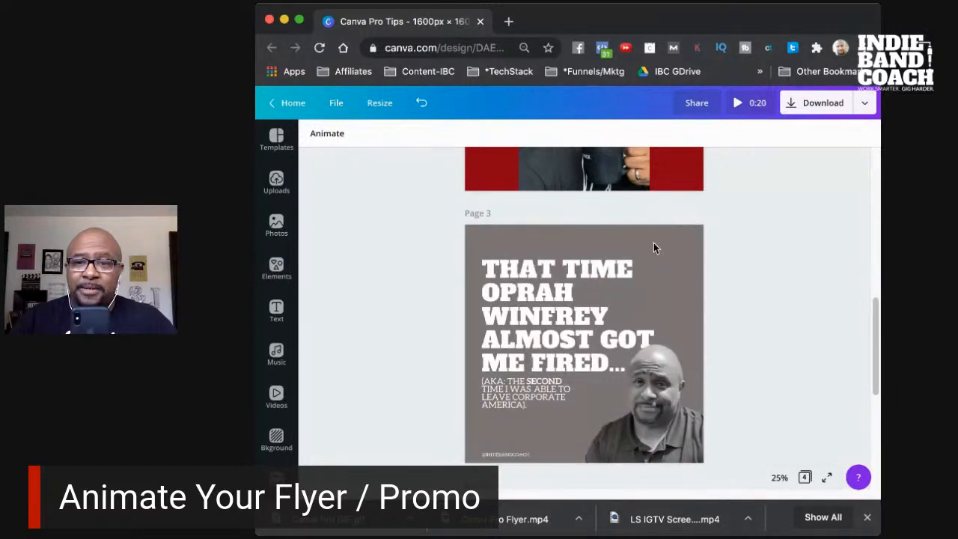
pyautogui.click(667, 259)
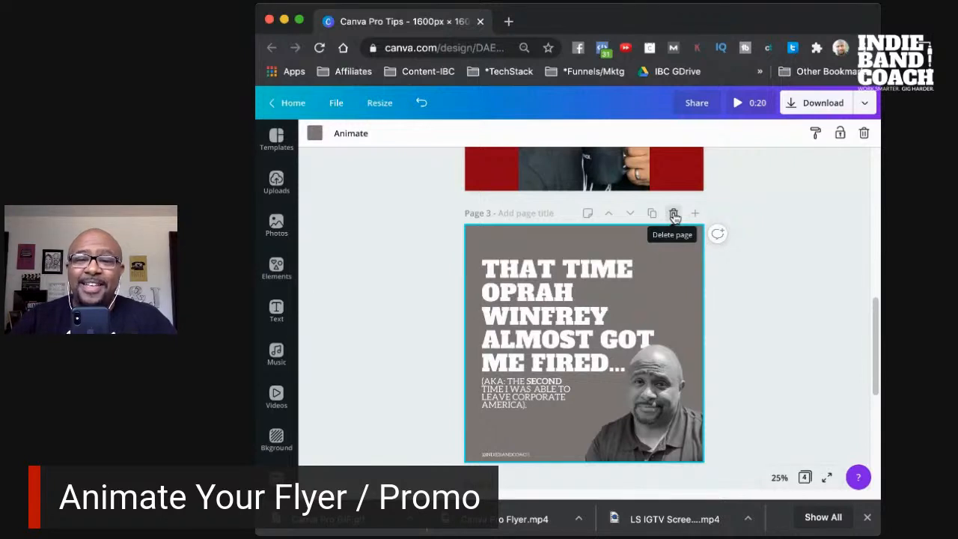
pyautogui.click(674, 214)
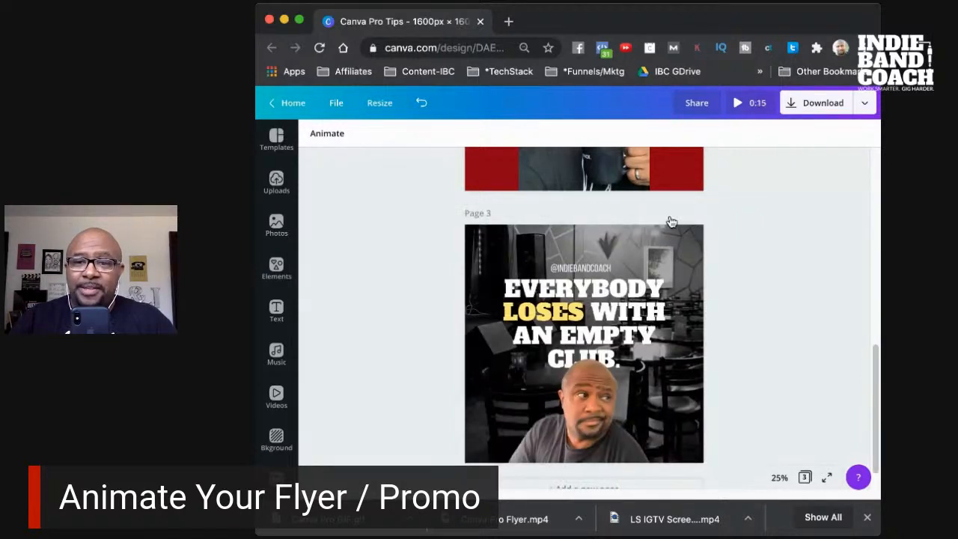
pyautogui.click(675, 214)
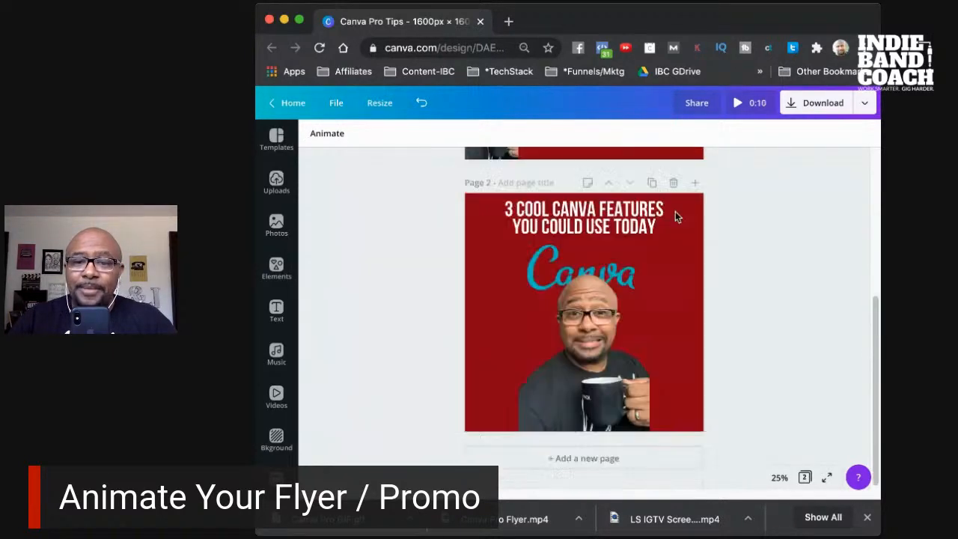
# Delete the duplicate page 2 with the large portrait, keeping only page 1.
pyautogui.scroll(5, 749, 261)
pyautogui.scroll(-5, 749, 261)
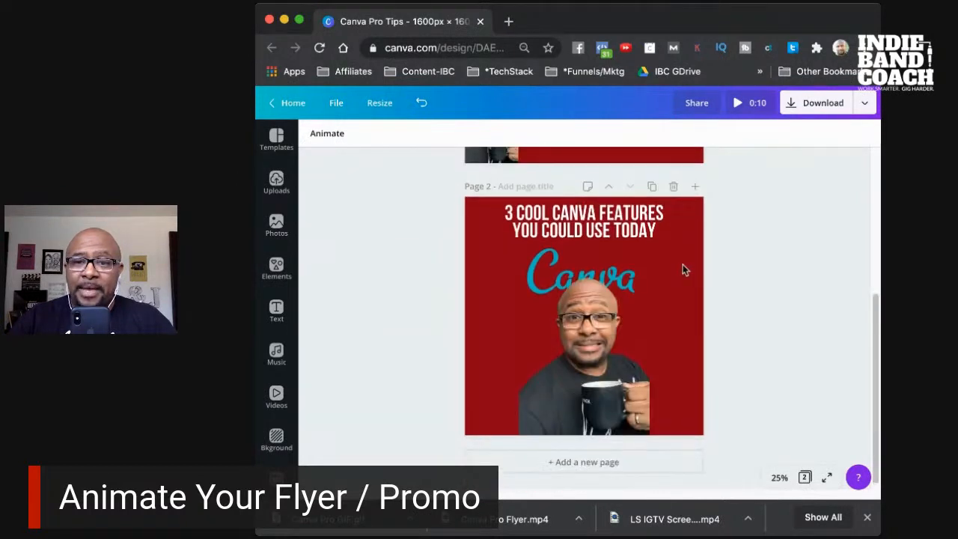
pyautogui.click(674, 186)
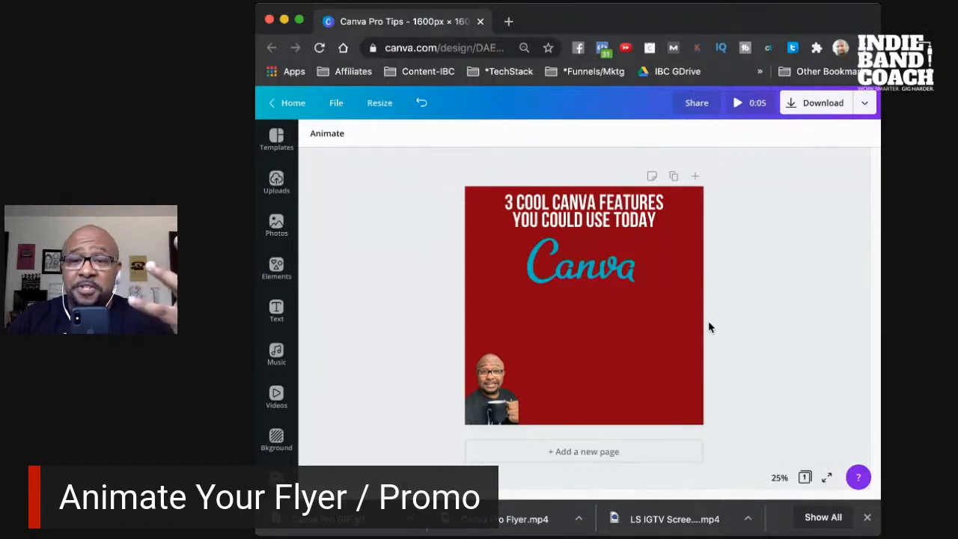
# Enlarge the small portrait and centre it beneath the Canva logo at the page's lower edge, dismiss any notice, and duplicate the page.
pyautogui.moveTo(497, 382); pyautogui.dragTo(586, 368)
pyautogui.moveTo(558, 330); pyautogui.dragTo(523, 287)
pyautogui.click(682, 148)
pyautogui.moveTo(614, 409); pyautogui.dragTo(656, 467)
pyautogui.moveTo(601, 387); pyautogui.dragTo(601, 395)
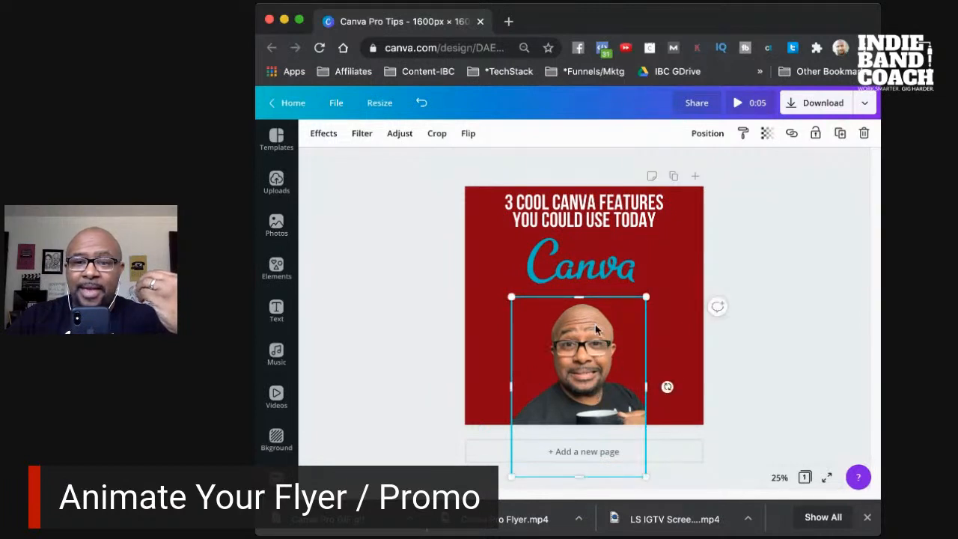
pyautogui.moveTo(595, 325); pyautogui.dragTo(598, 318)
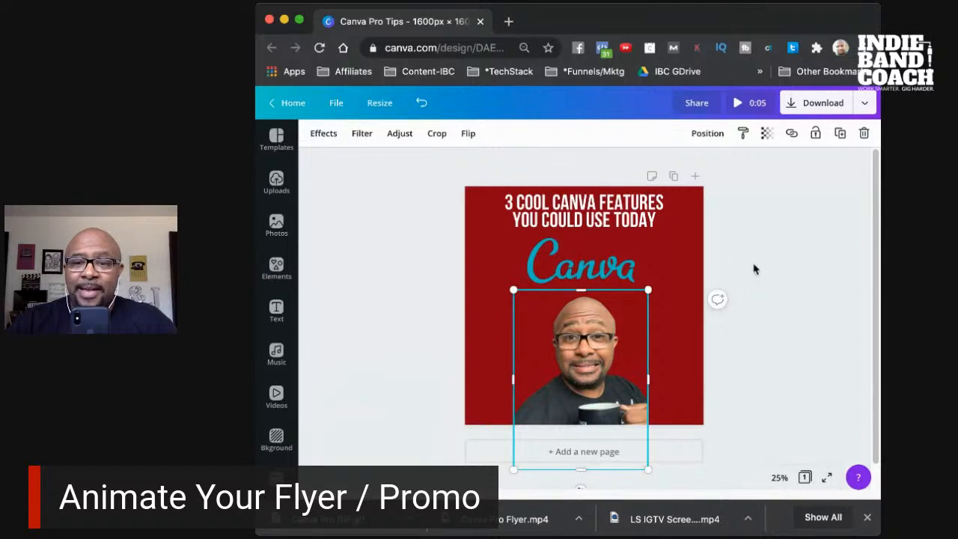
pyautogui.click(768, 238)
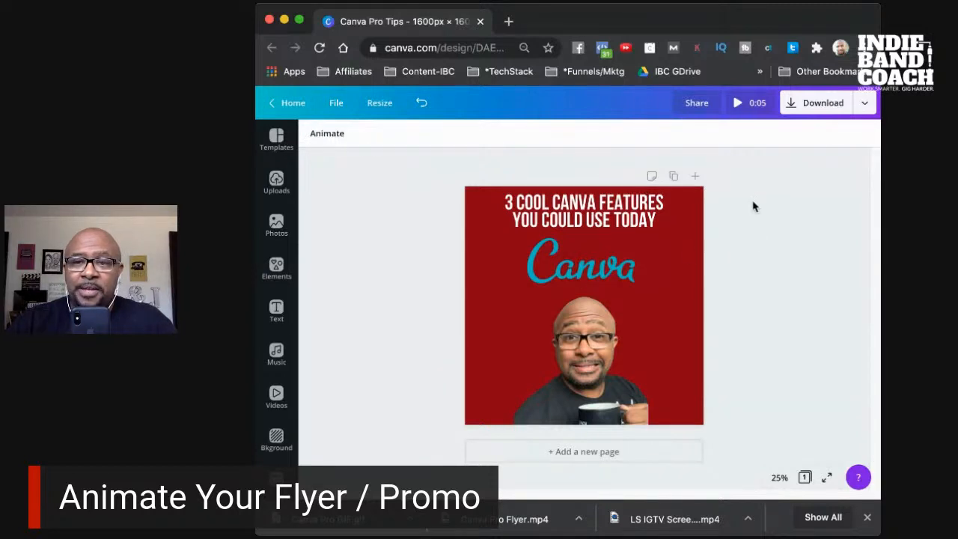
pyautogui.click(674, 177)
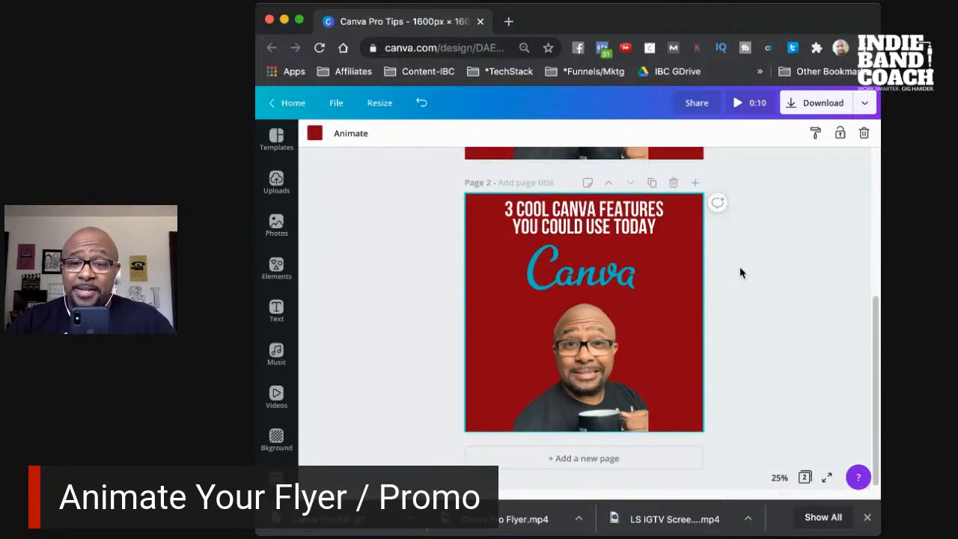
# On page 2, tilt the portrait slightly counter-clockwise and the Canva logo slightly clockwise, dismissing any connection notice.
pyautogui.click(574, 356)
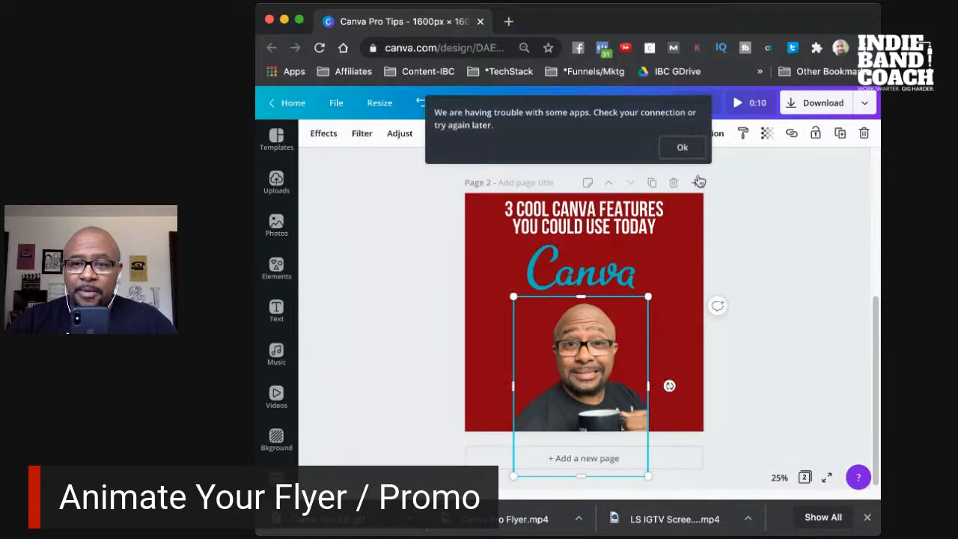
pyautogui.moveTo(669, 386); pyautogui.dragTo(669, 370)
pyautogui.click(620, 274)
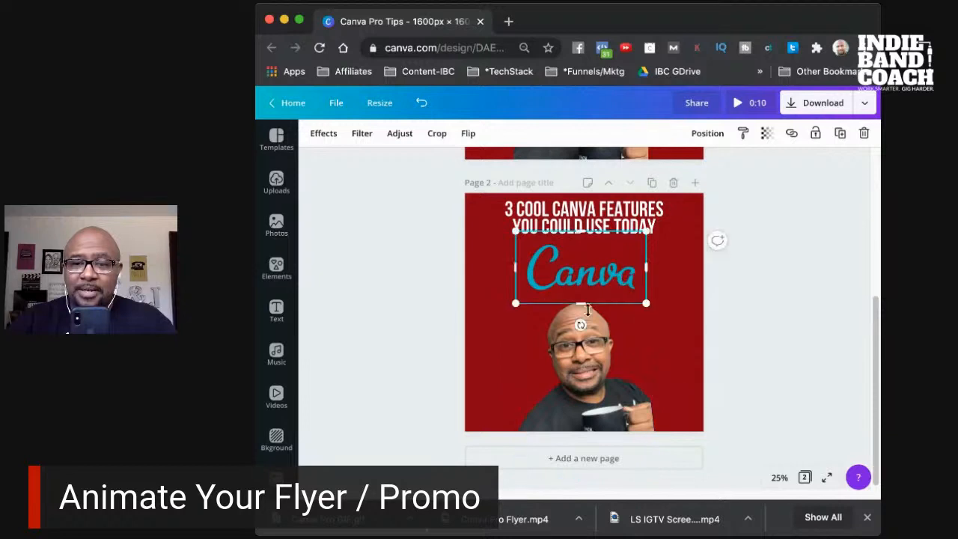
pyautogui.moveTo(579, 325); pyautogui.dragTo(575, 325)
pyautogui.click(760, 234)
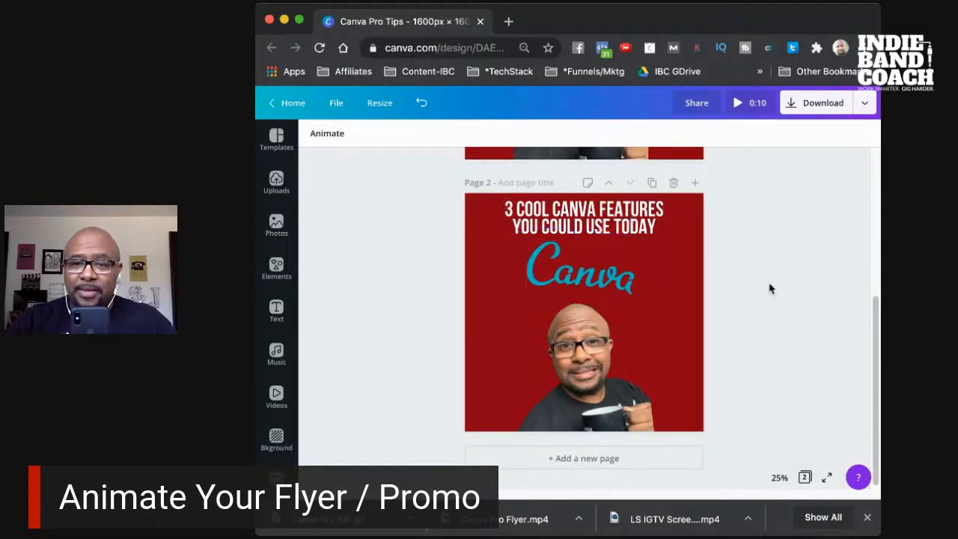
# Duplicate page 1, move the copy below the tilted page so it becomes page 3, and duplicate it as page 4.
pyautogui.scroll(5, 747, 248)
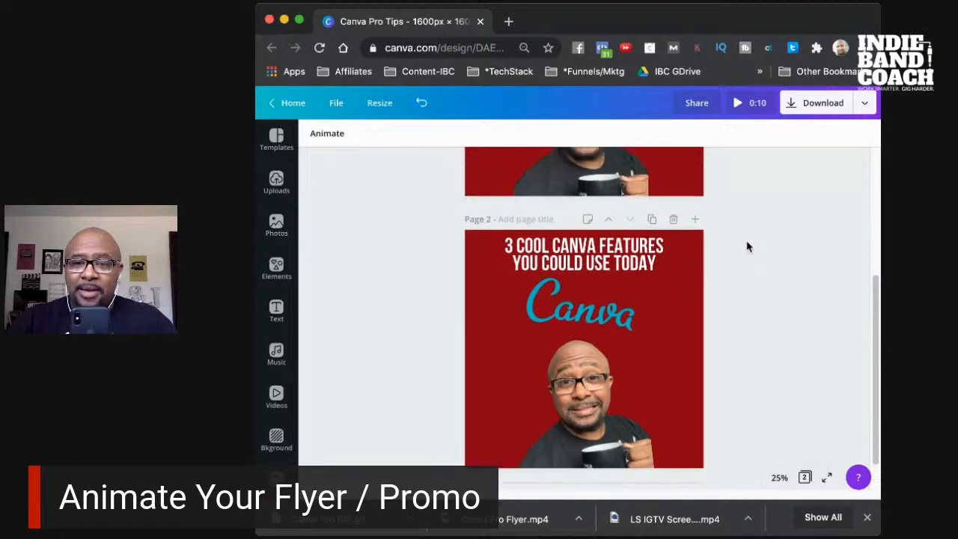
pyautogui.scroll(1, 748, 247)
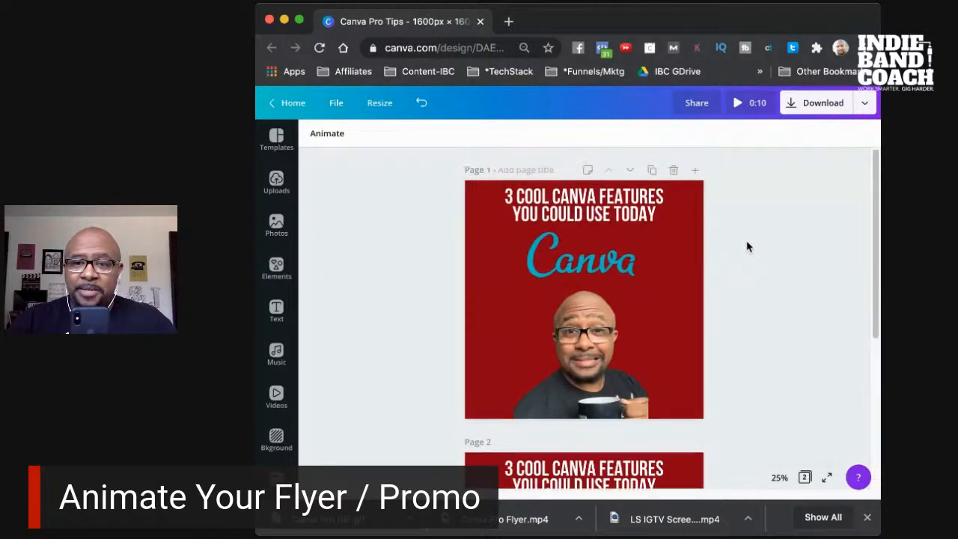
pyautogui.click(652, 174)
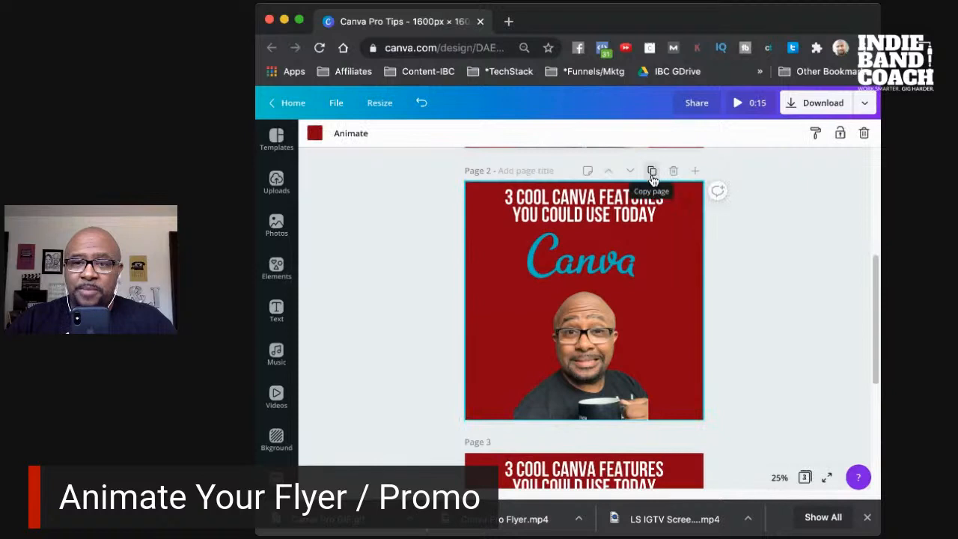
pyautogui.click(631, 173)
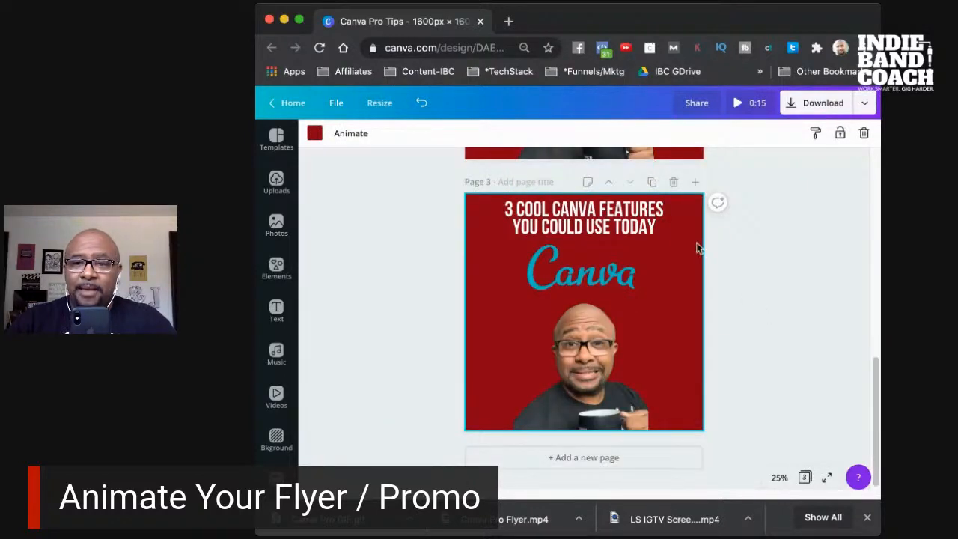
pyautogui.click(651, 182)
# On page 3, tilt both the Canva logo and the portrait slightly counter-clockwise, and dismiss the connection notice.
pyautogui.scroll(5, 751, 260)
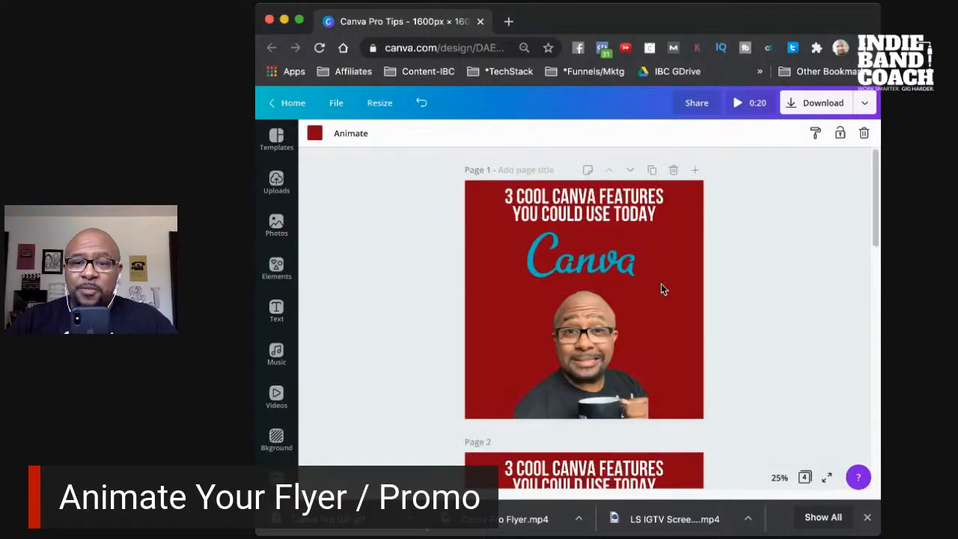
pyautogui.scroll(-5, 661, 284)
pyautogui.scroll(-7, 651, 300)
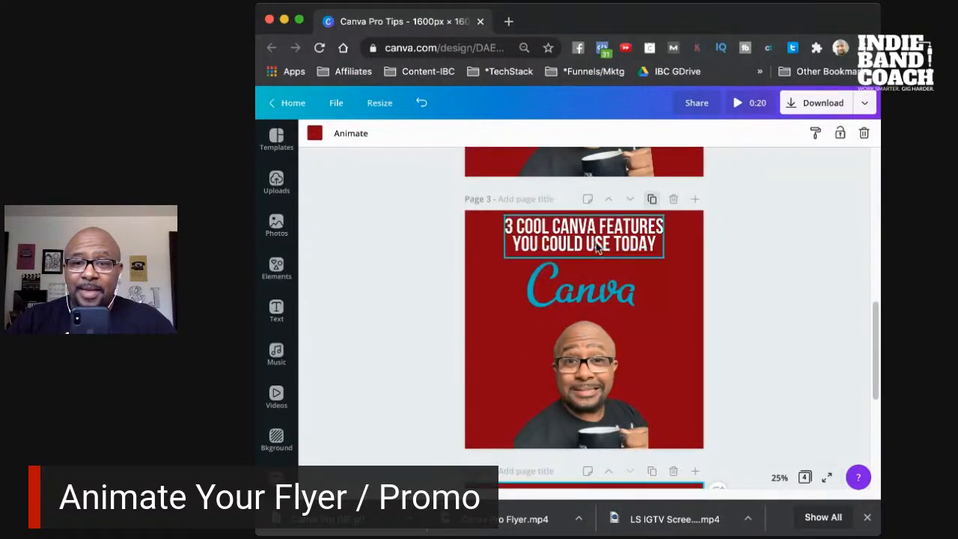
pyautogui.click(598, 304)
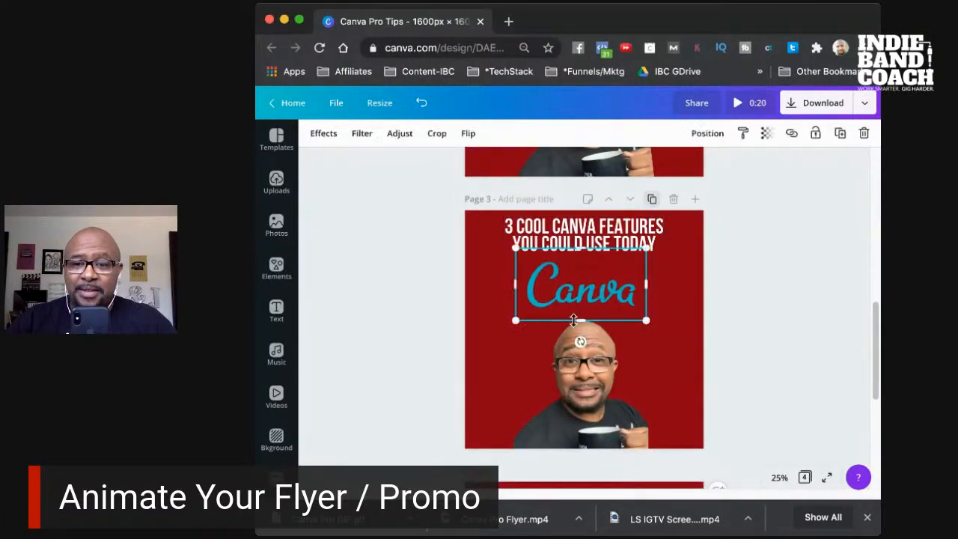
pyautogui.moveTo(581, 342); pyautogui.dragTo(593, 345)
pyautogui.click(683, 148)
pyautogui.click(595, 419)
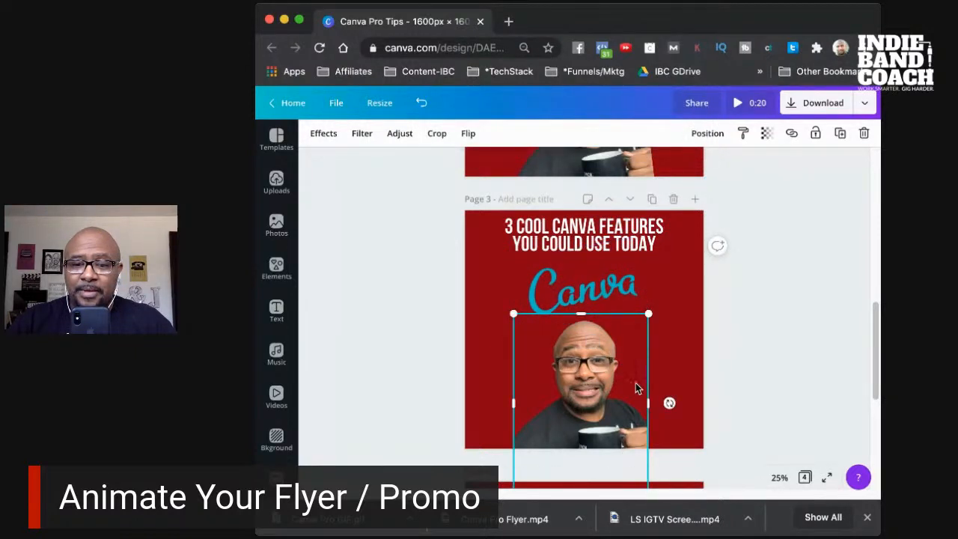
pyautogui.scroll(-1, 632, 392)
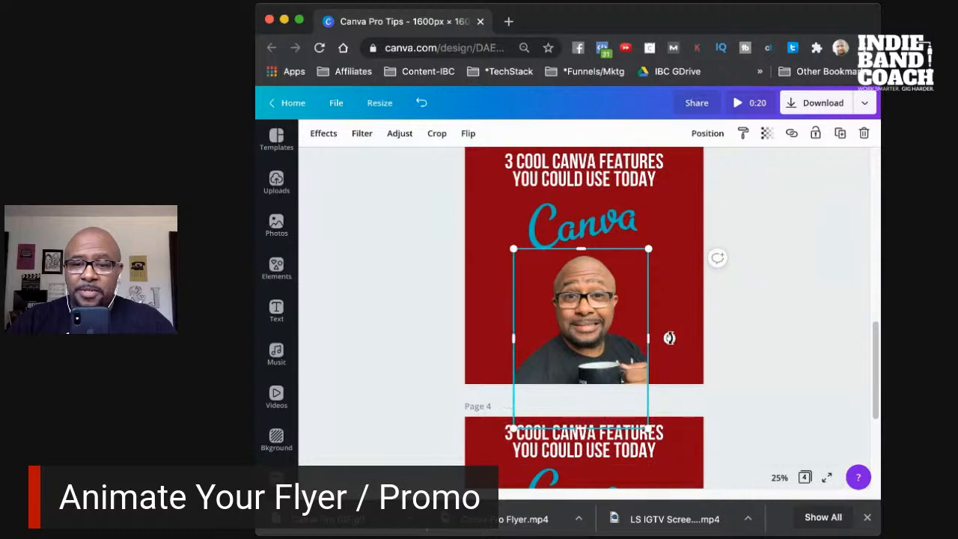
pyautogui.moveTo(670, 337); pyautogui.dragTo(671, 324)
# On page 4, tilt the portrait slightly clockwise and the Canva logo slightly counter-clockwise.
pyautogui.scroll(-1, 673, 341)
pyautogui.scroll(-3, 673, 340)
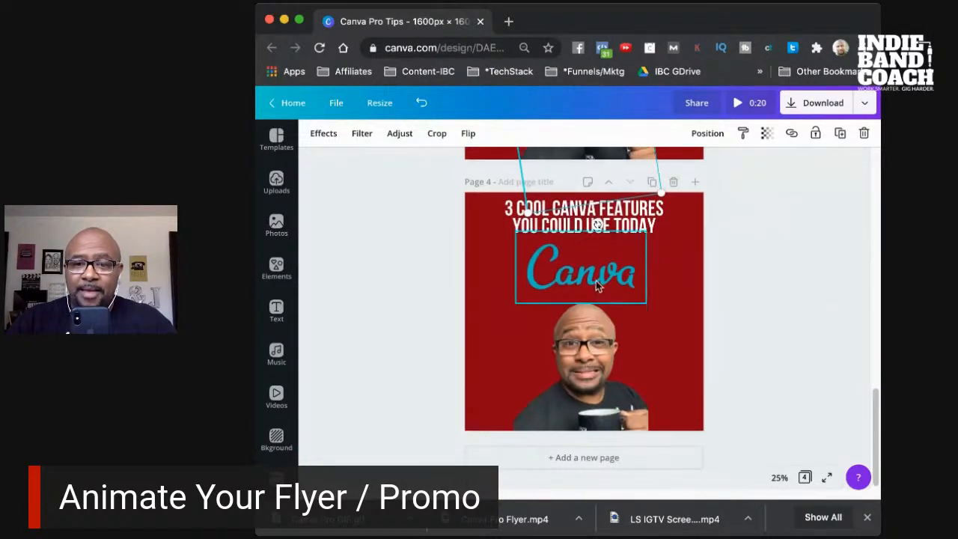
pyautogui.click(598, 378)
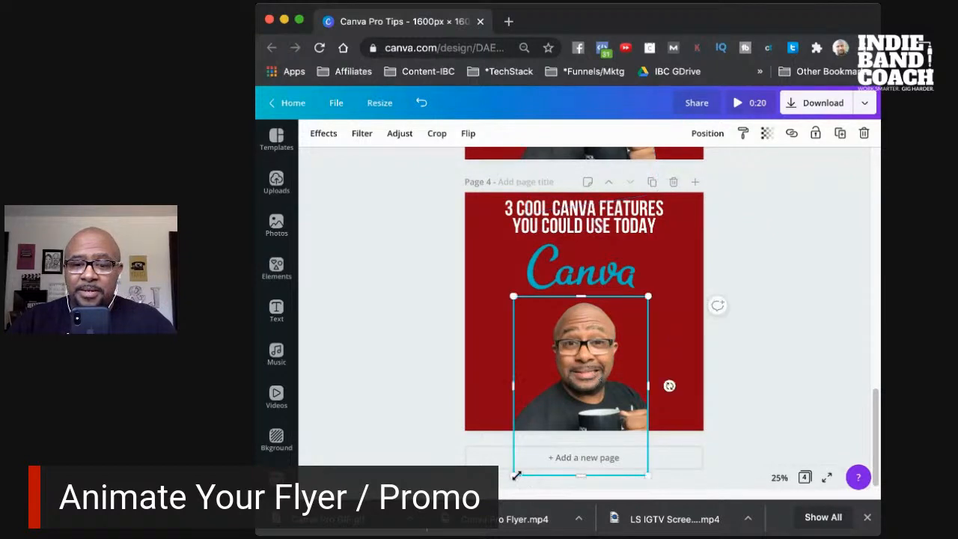
pyautogui.moveTo(669, 387); pyautogui.dragTo(668, 399)
pyautogui.click(581, 324)
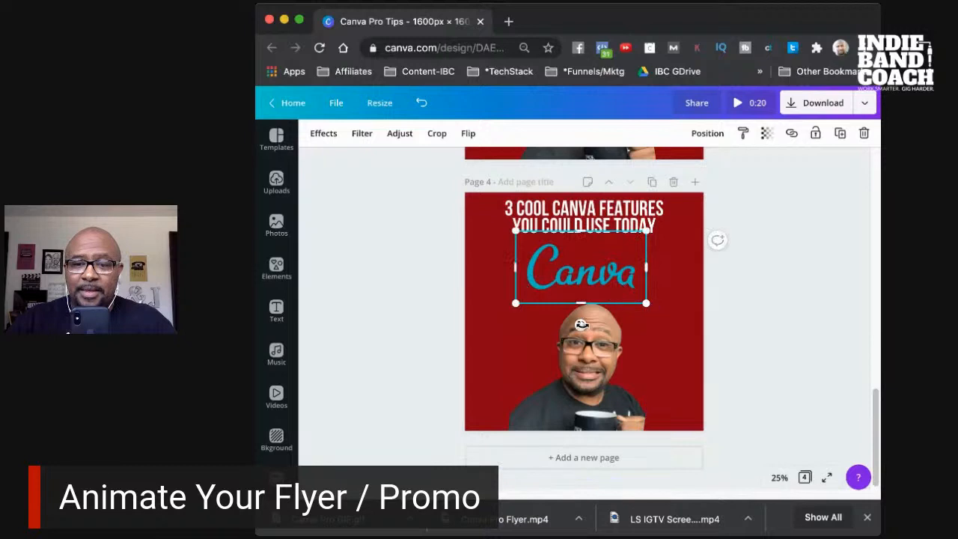
pyautogui.moveTo(582, 324); pyautogui.dragTo(587, 328)
pyautogui.click(766, 258)
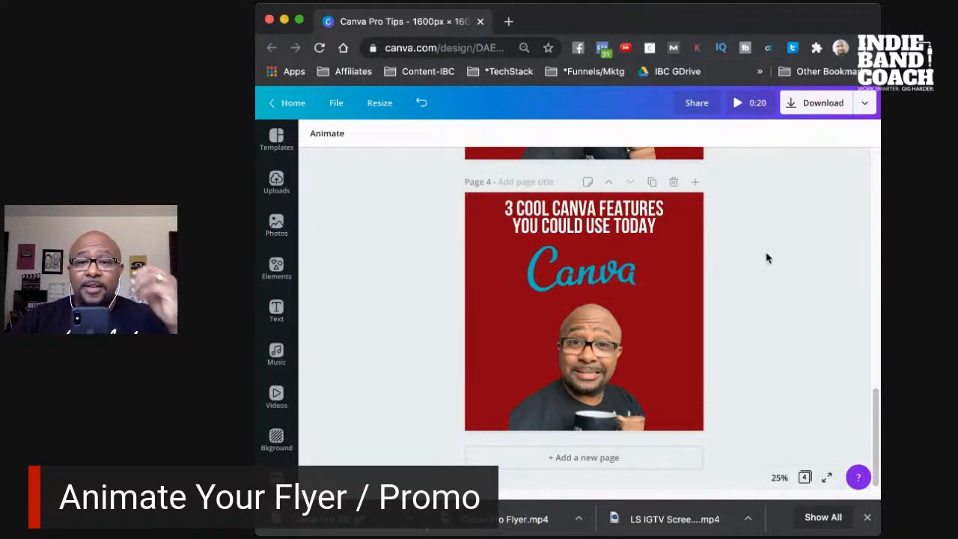
# Tilt the Canva logo on page 4 further counter-clockwise to about -8° and dismiss the connection notice.
pyautogui.scroll(1, 741, 270)
pyautogui.click(581, 295)
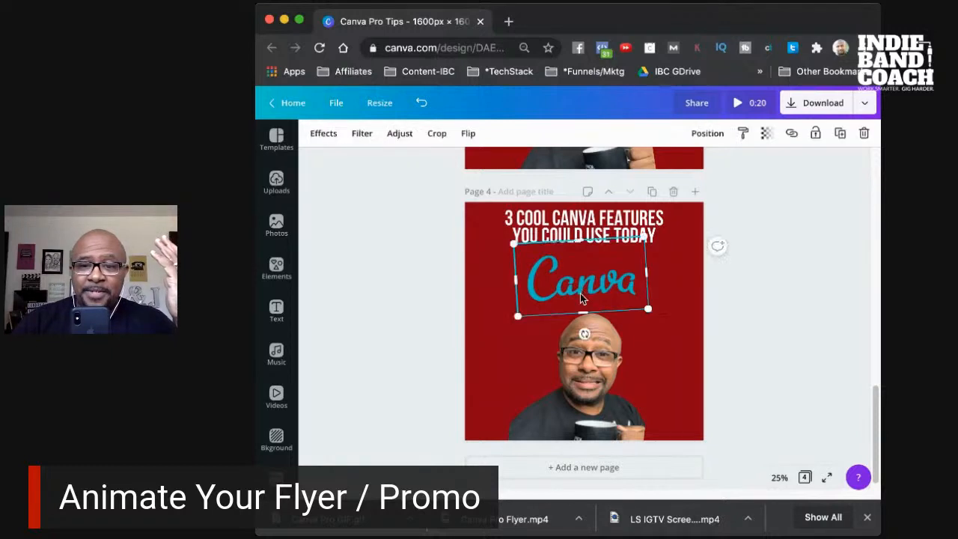
pyautogui.moveTo(583, 334); pyautogui.dragTo(588, 333)
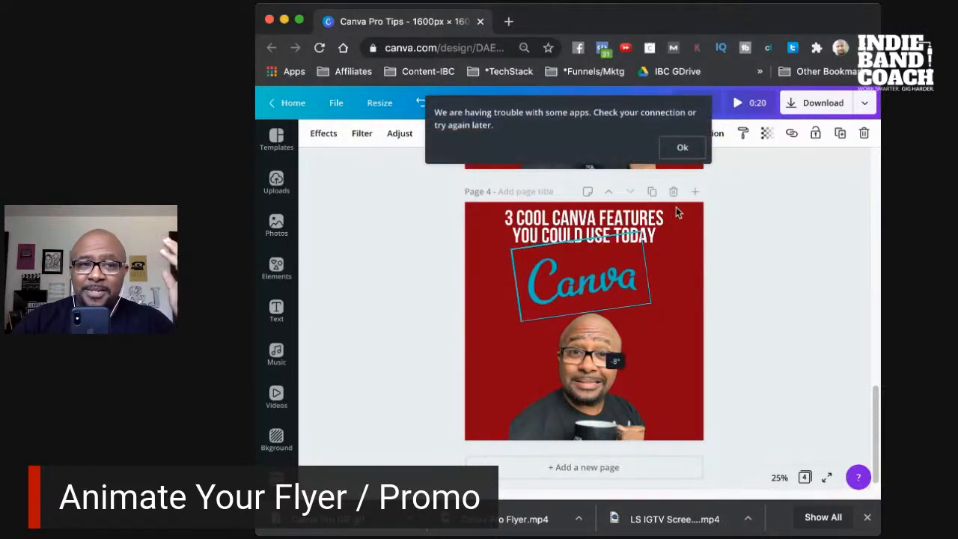
pyautogui.click(683, 150)
pyautogui.click(790, 253)
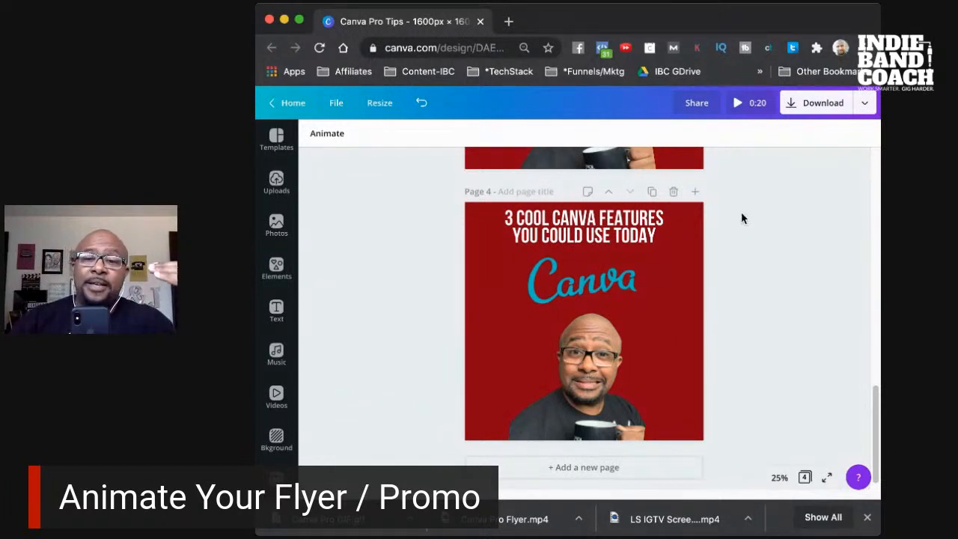
# Preview the playback of the four-page design, starting from page 1, and close the preview.
pyautogui.scroll(10, 743, 219)
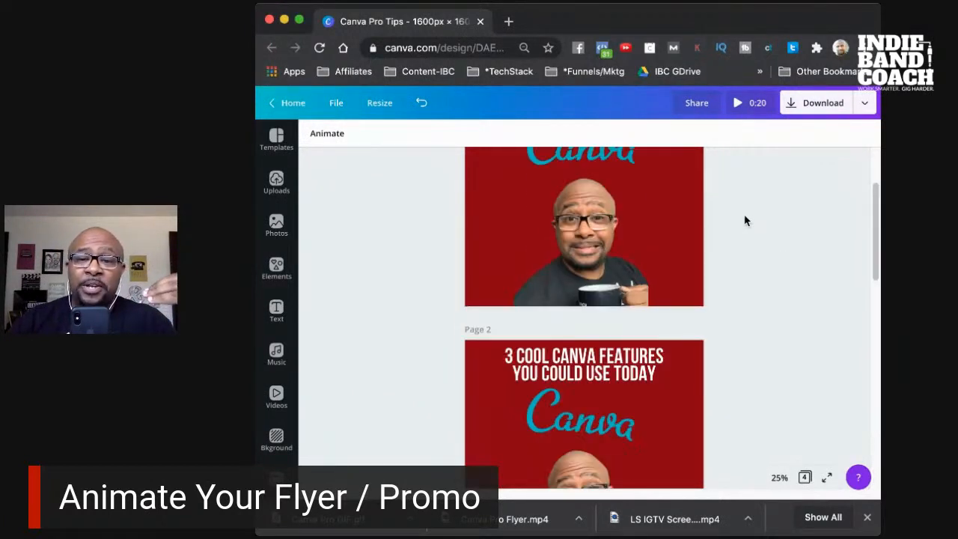
pyautogui.scroll(1, 745, 221)
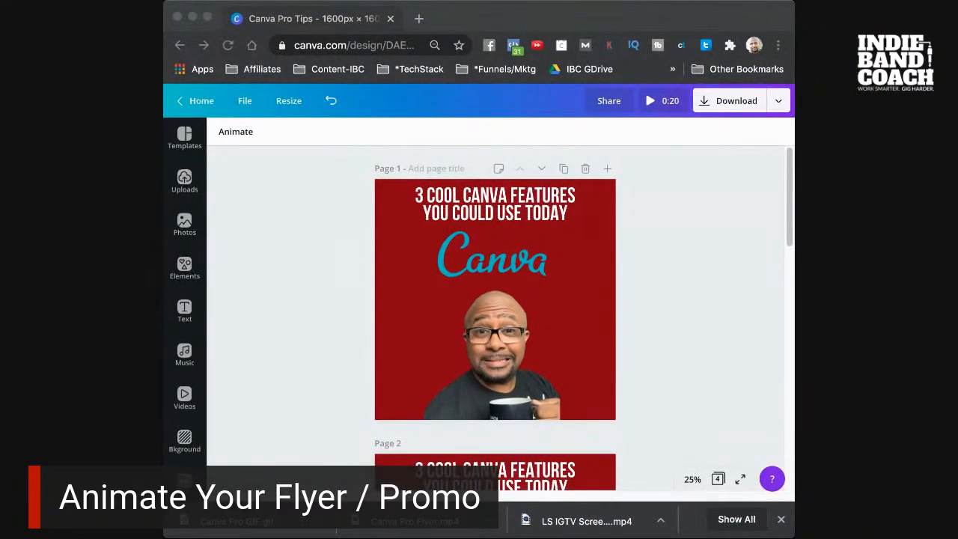
pyautogui.click(673, 159)
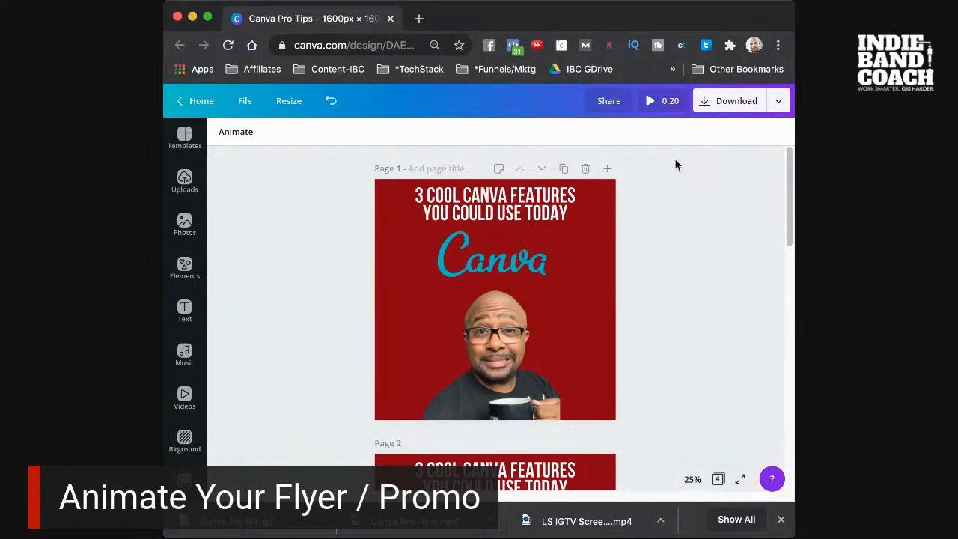
pyautogui.click(650, 106)
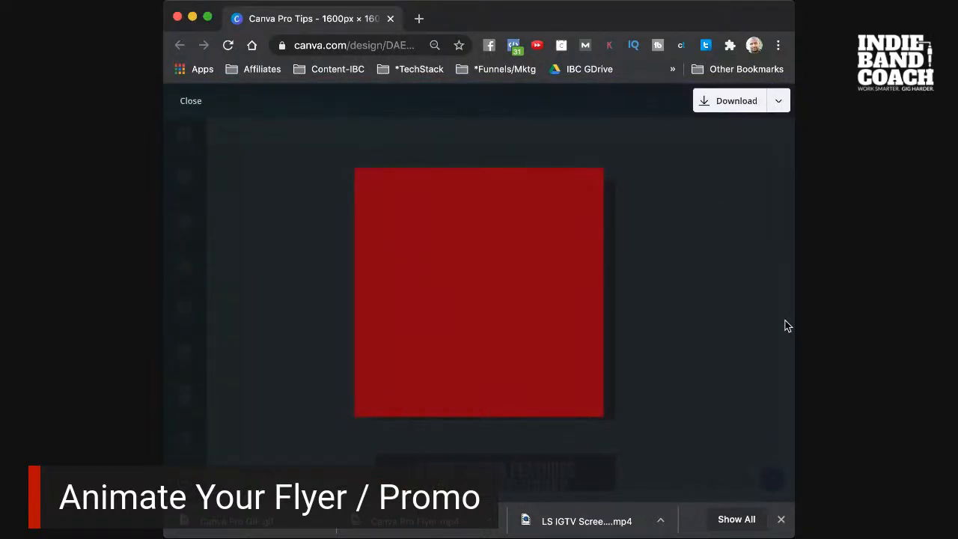
pyautogui.click(188, 102)
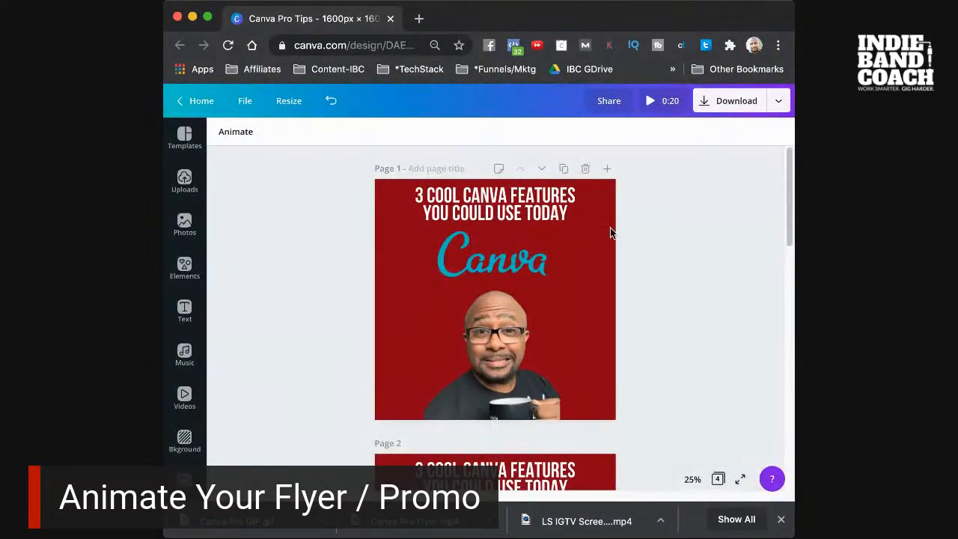
# Set the page animation to None and apply that choice to all pages.
pyautogui.click(234, 133)
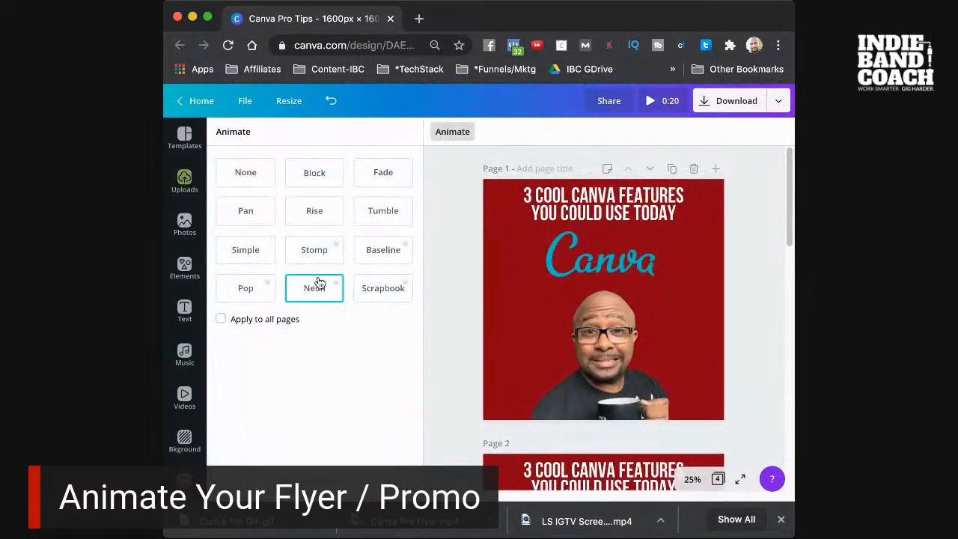
pyautogui.click(248, 176)
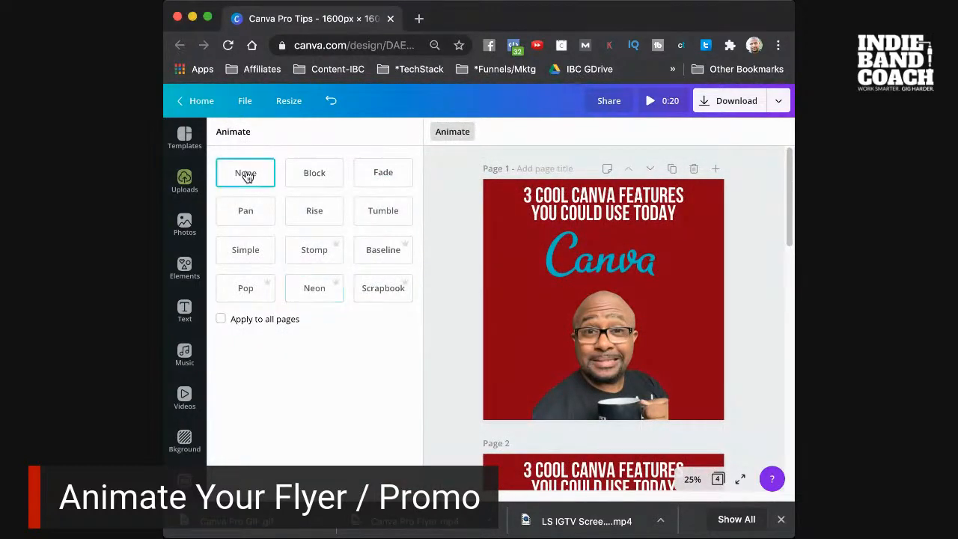
pyautogui.click(222, 320)
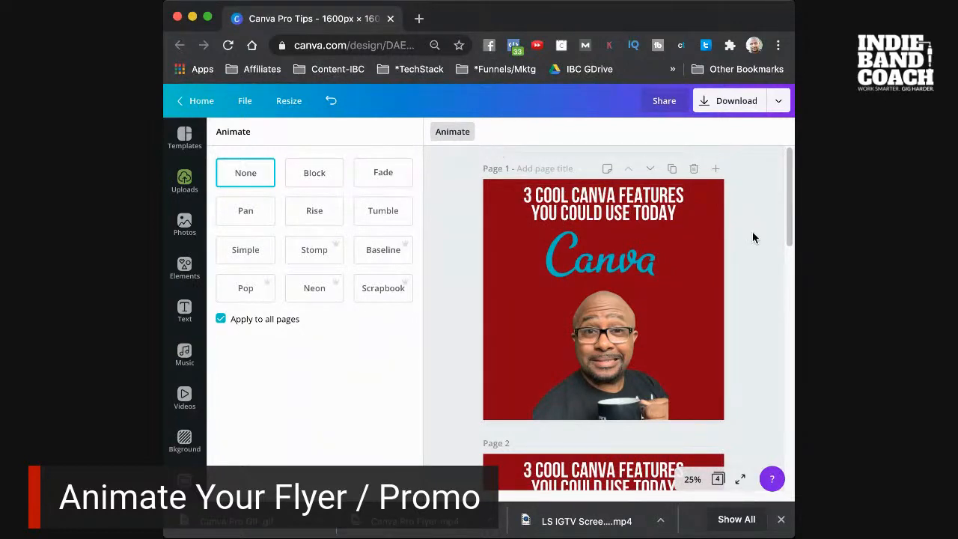
pyautogui.scroll(-1, 739, 263)
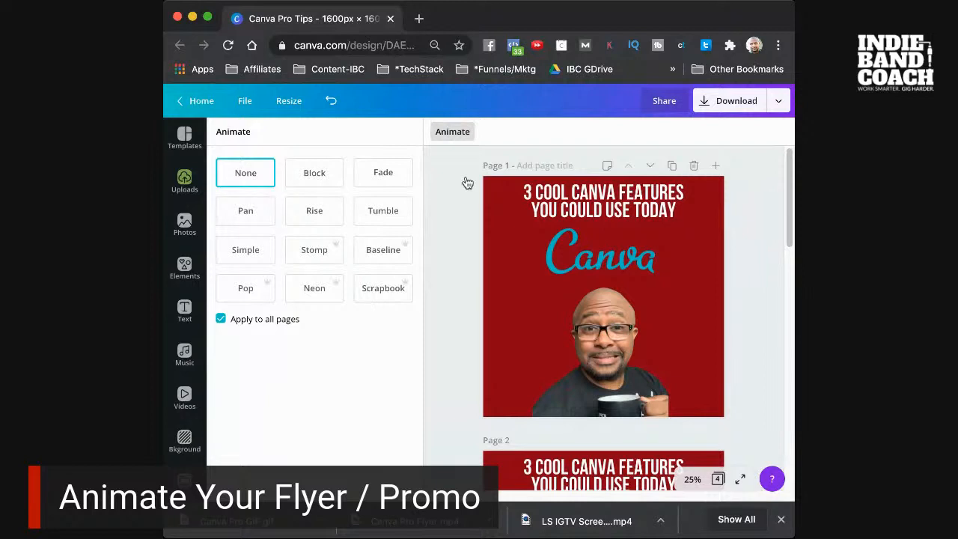
# Apply the Simple animation to all pages and look over the pages.
pyautogui.click(246, 257)
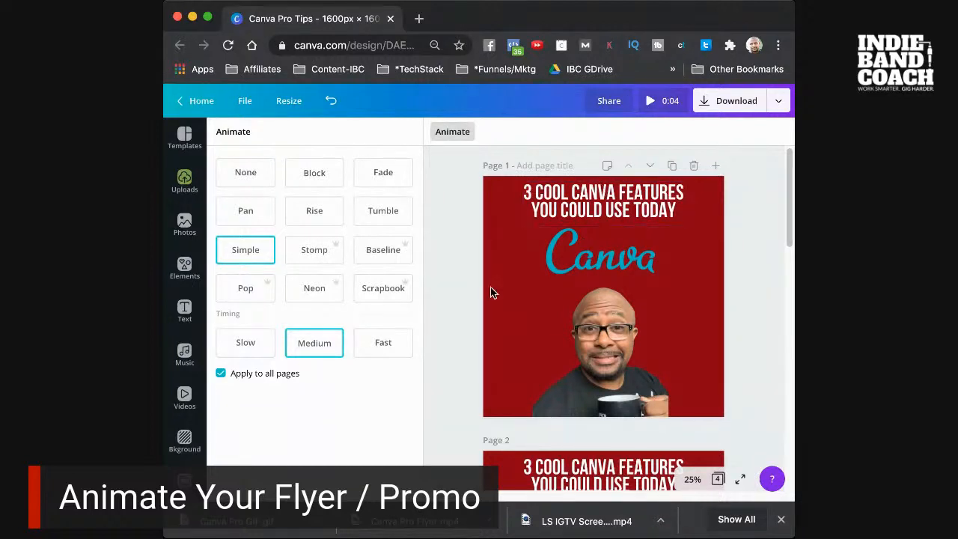
pyautogui.scroll(-4, 496, 333)
pyautogui.scroll(4, 495, 332)
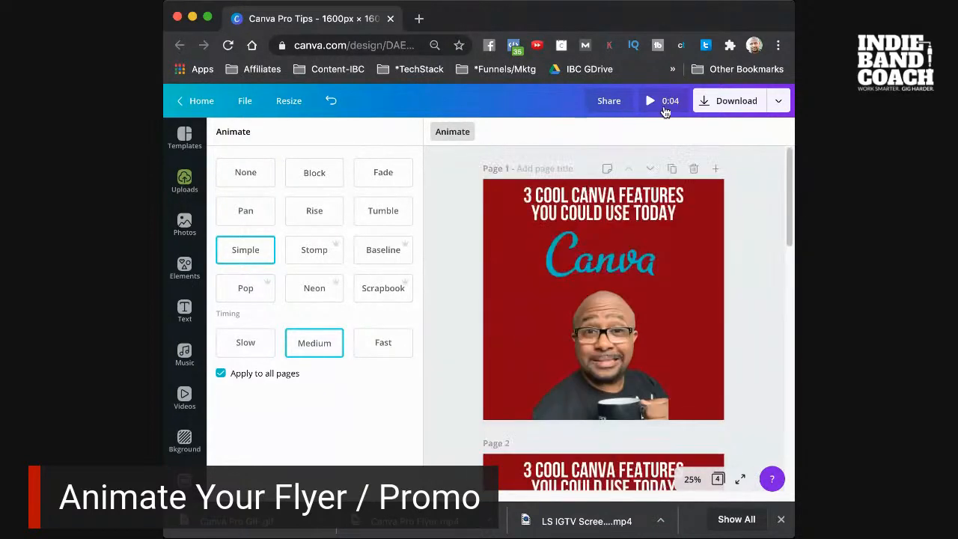
# Preview the Simple animation at Medium timing, close the preview, and set the timing to Slow for all pages.
pyautogui.click(779, 102)
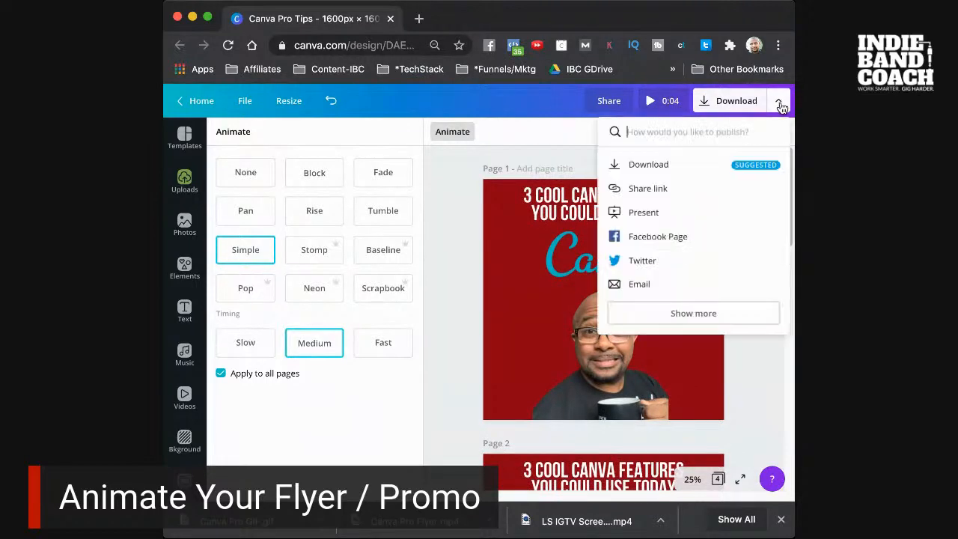
pyautogui.click(779, 104)
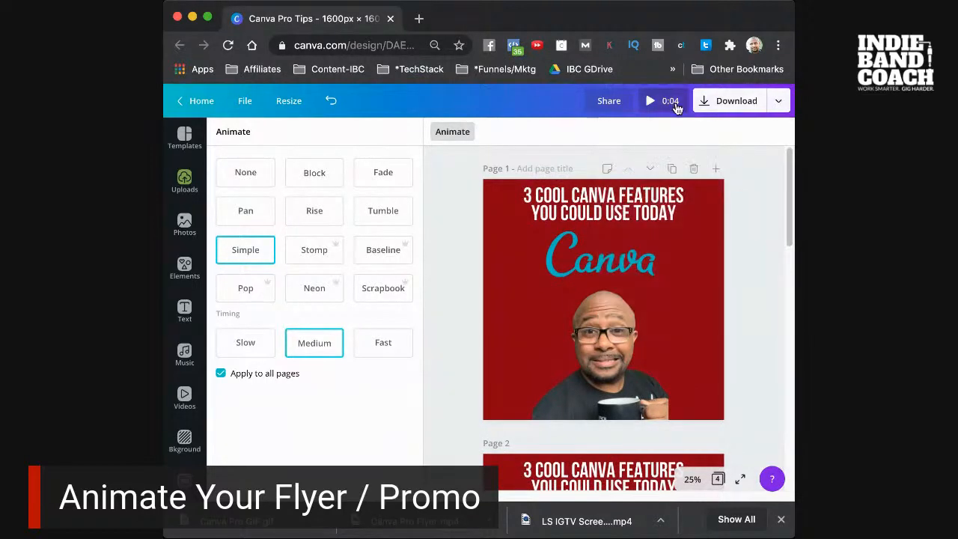
pyautogui.click(649, 101)
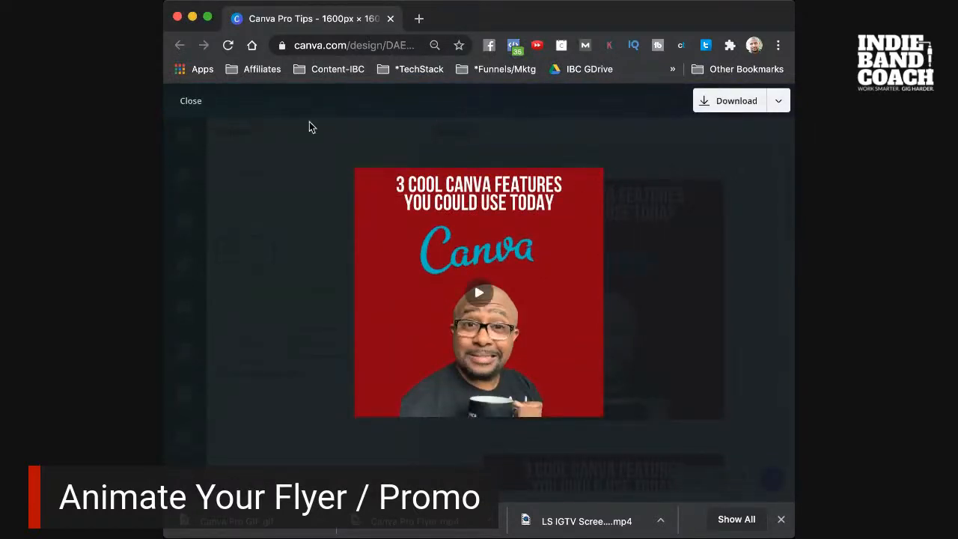
pyautogui.click(191, 102)
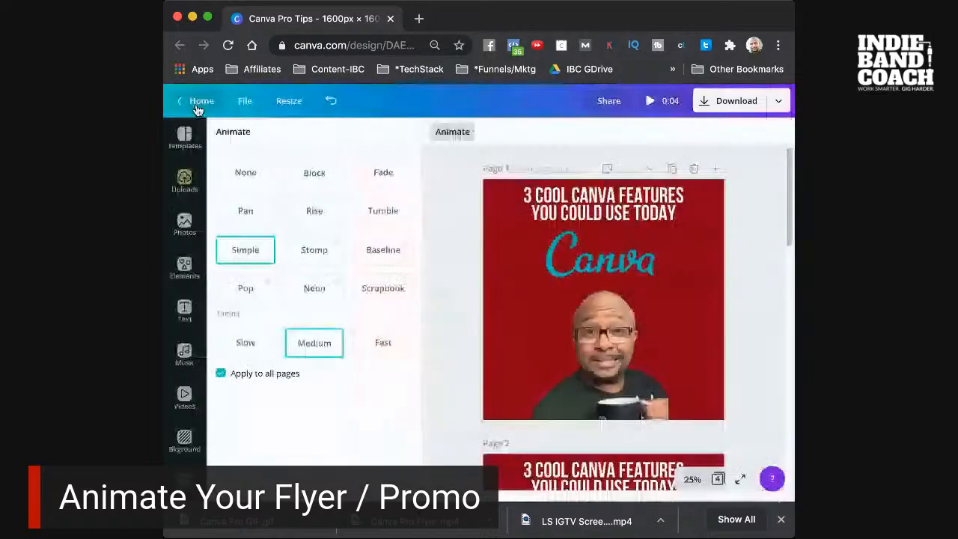
pyautogui.click(249, 346)
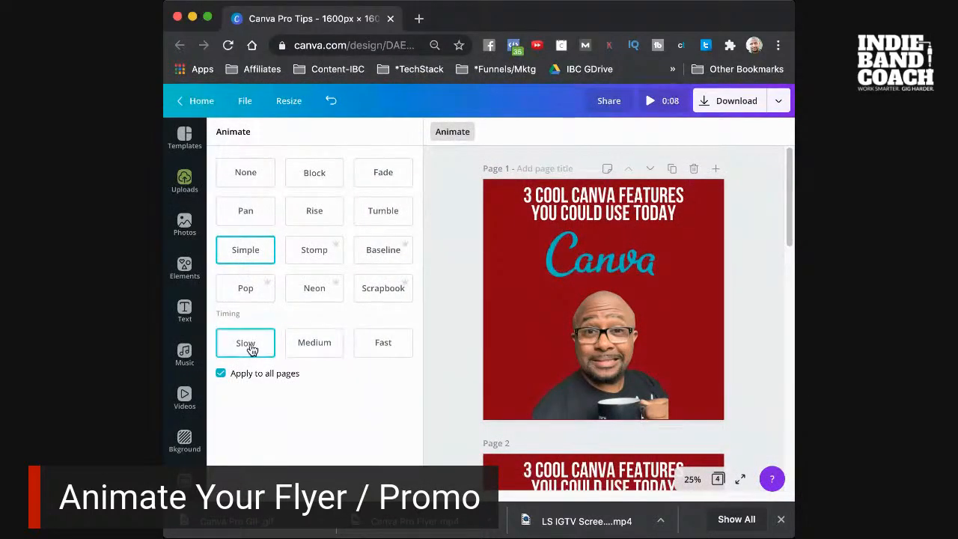
# Set the animation timing to Medium for all pages and look over the pages down to page 4.
pyautogui.click(306, 346)
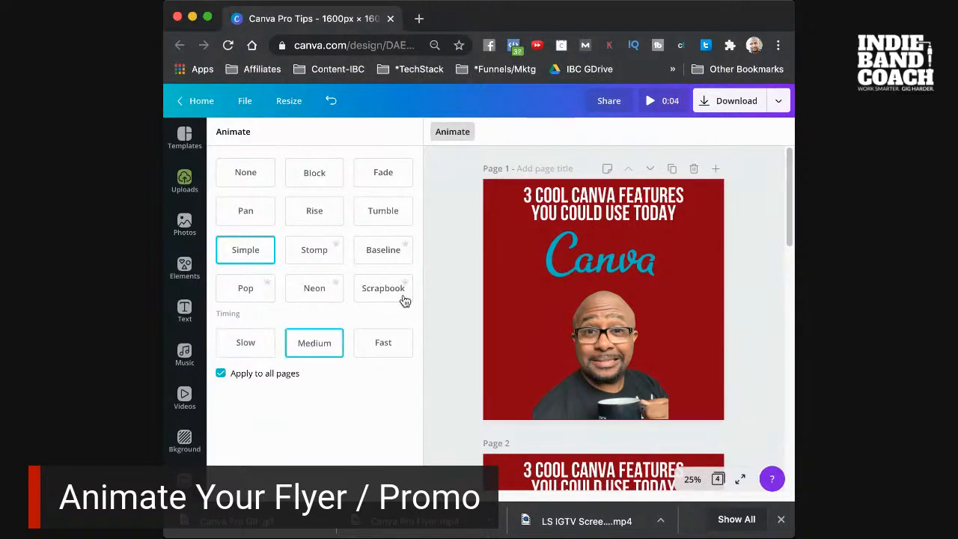
pyautogui.scroll(-1, 454, 283)
pyautogui.scroll(-5, 591, 299)
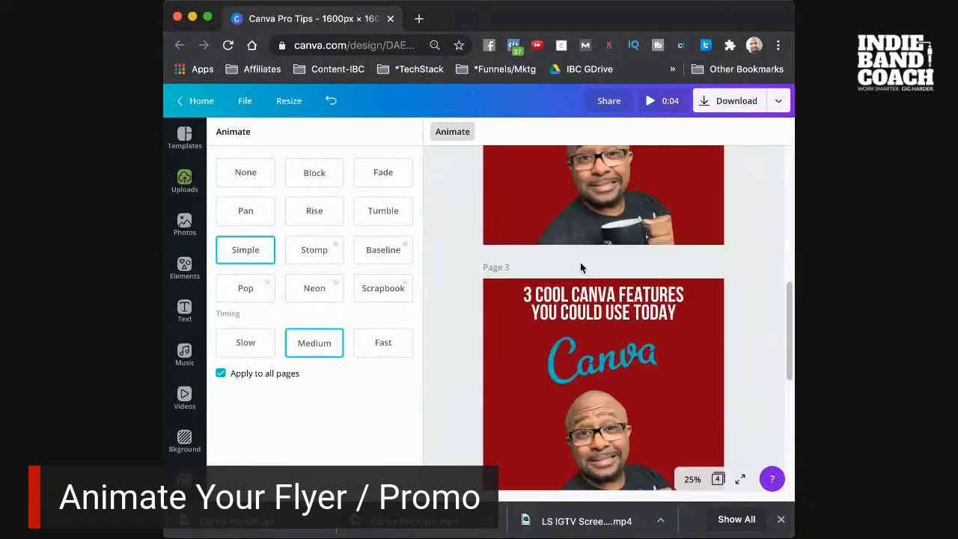
pyautogui.scroll(-5, 676, 300)
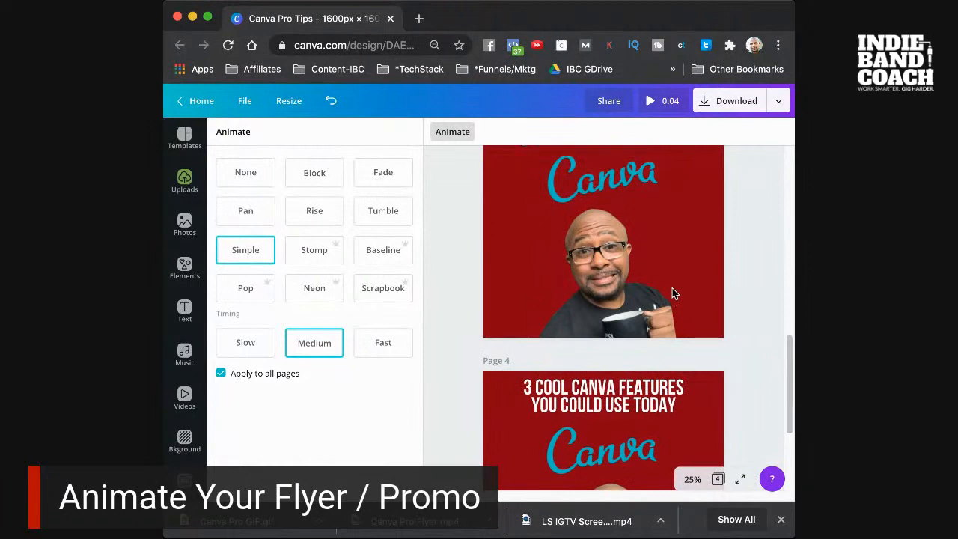
pyautogui.scroll(2, 628, 274)
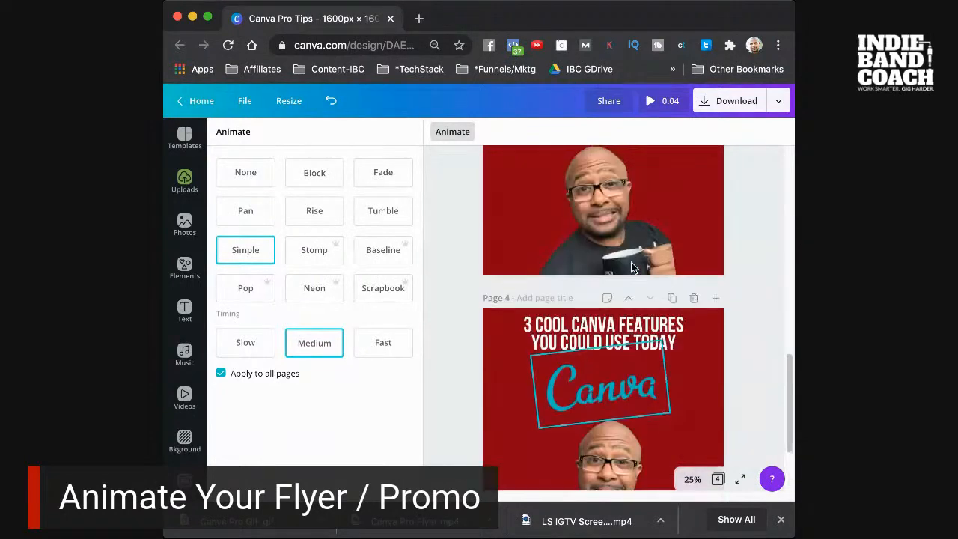
pyautogui.scroll(-2, 631, 268)
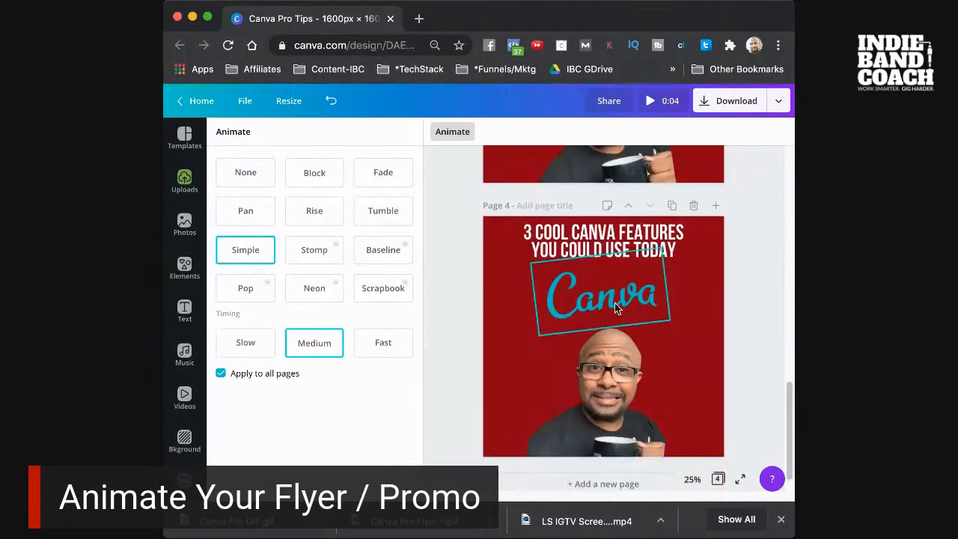
# On page 4, tilt the Canva logo clockwise and rotate the cut-out photo slightly further clockwise.
pyautogui.click(614, 318)
pyautogui.moveTo(498, 349); pyautogui.dragTo(471, 349)
pyautogui.click(498, 394)
pyautogui.scroll(-1, 506, 404)
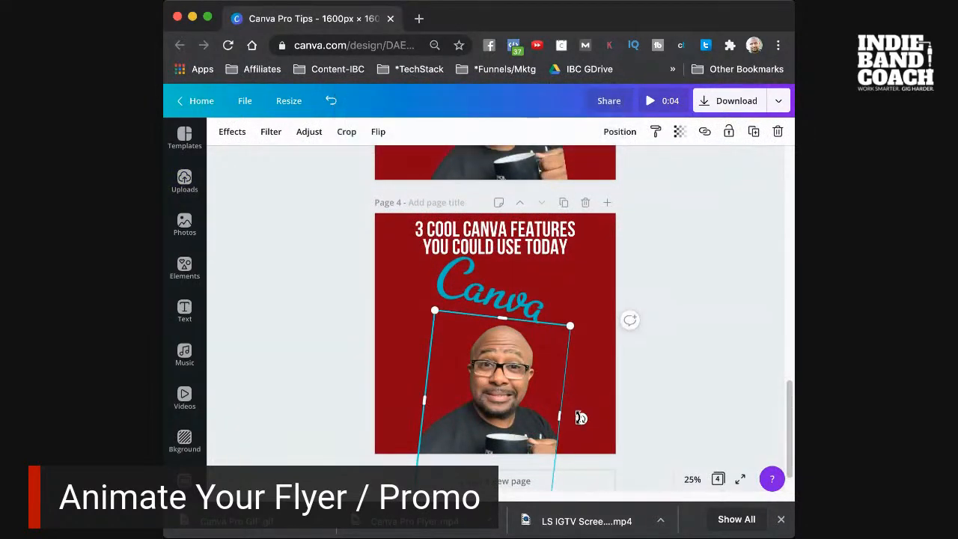
pyautogui.moveTo(576, 421); pyautogui.dragTo(581, 427)
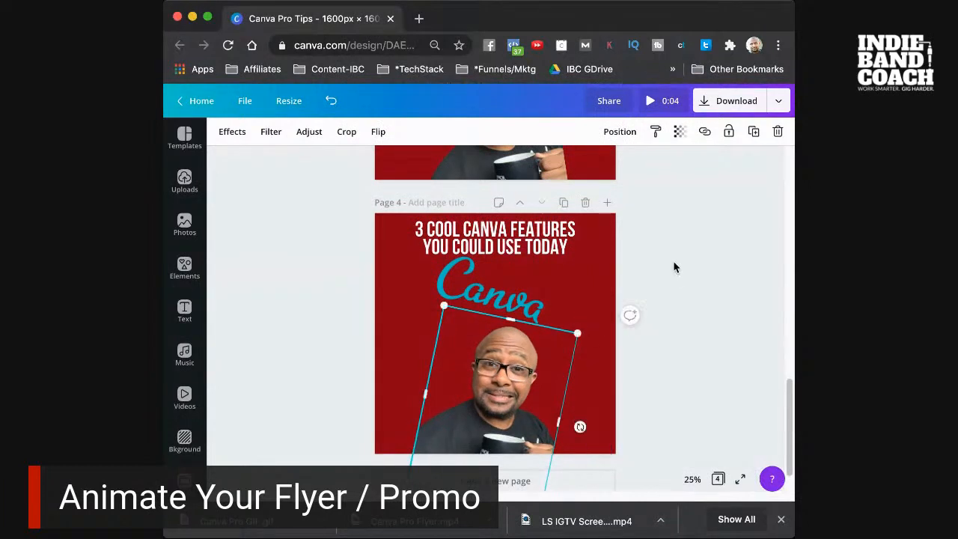
# Tilt the headline text on page 4 slightly counterclockwise.
pyautogui.click(595, 250)
pyautogui.click(555, 253)
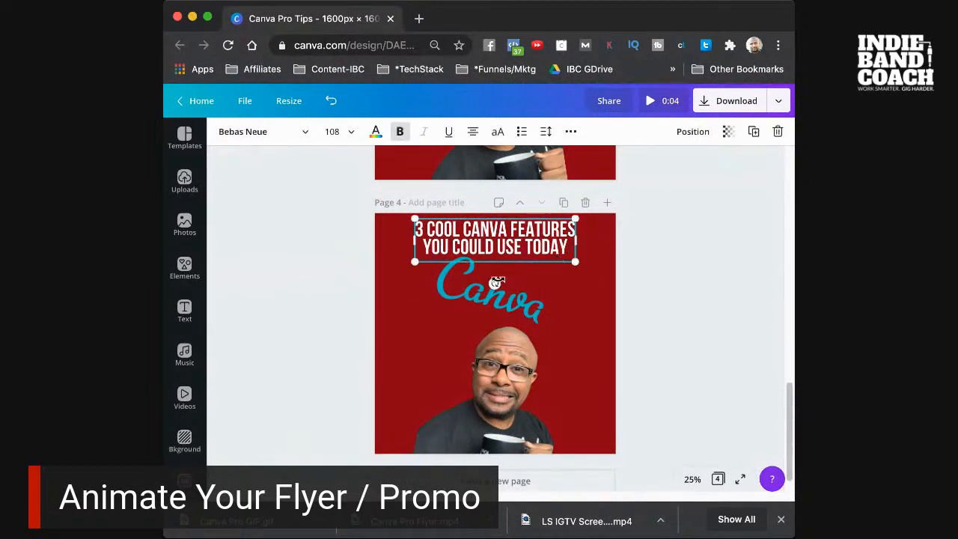
pyautogui.moveTo(494, 283)
pyautogui.mouseDown()
pyautogui.moveTo(506, 303)
pyautogui.moveTo(499, 286)
pyautogui.mouseUp()
pyautogui.scroll(-1, 661, 290)
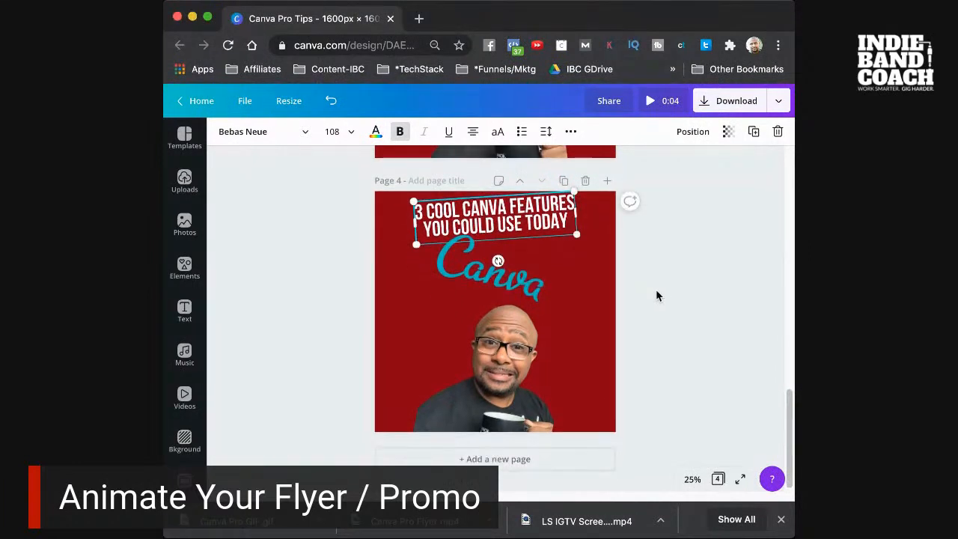
# Duplicate page 4 and, on the copy, tilt the Canva logo steeply counterclockwise and the headline slightly clockwise.
pyautogui.click(563, 181)
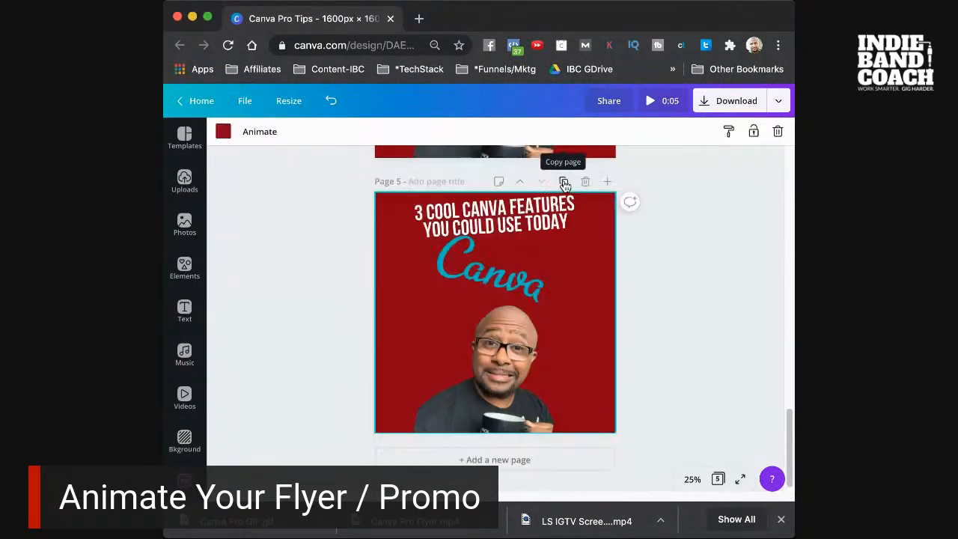
pyautogui.click(488, 299)
pyautogui.moveTo(476, 323); pyautogui.dragTo(527, 315)
pyautogui.click(494, 225)
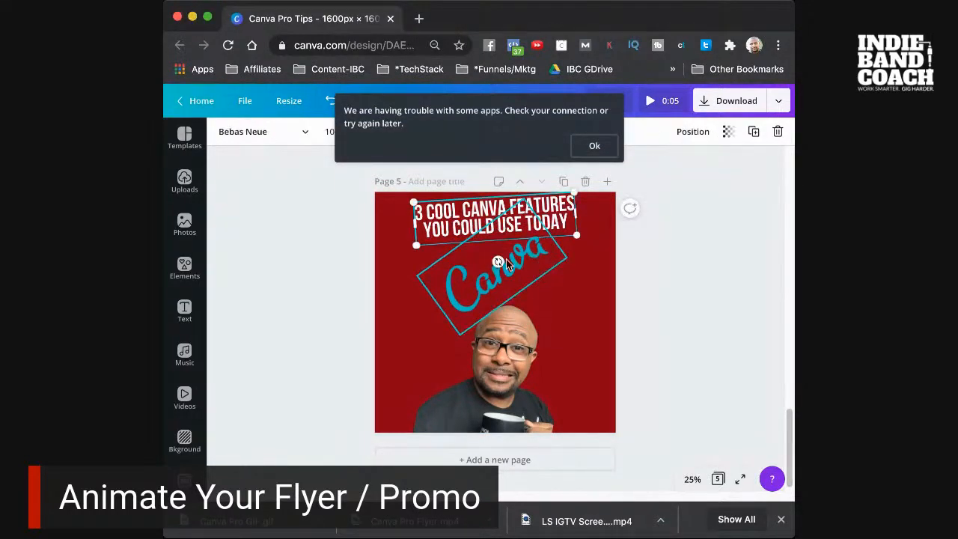
pyautogui.moveTo(498, 261)
pyautogui.mouseDown()
pyautogui.moveTo(517, 259)
pyautogui.moveTo(494, 257)
pyautogui.mouseUp()
# Dismiss the connection message and shift the cut-out photo on page 5 slightly up and to the right.
pyautogui.click(539, 397)
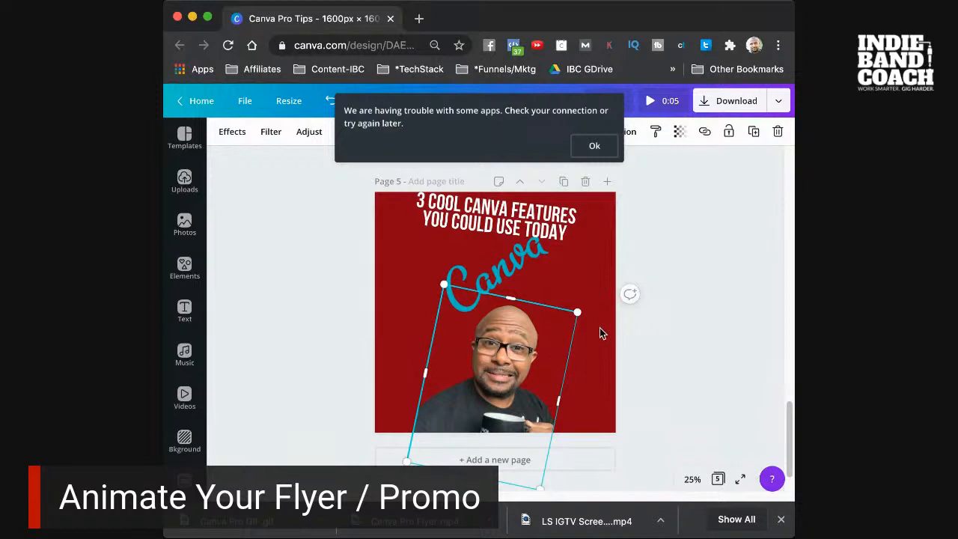
pyautogui.scroll(-2, 596, 357)
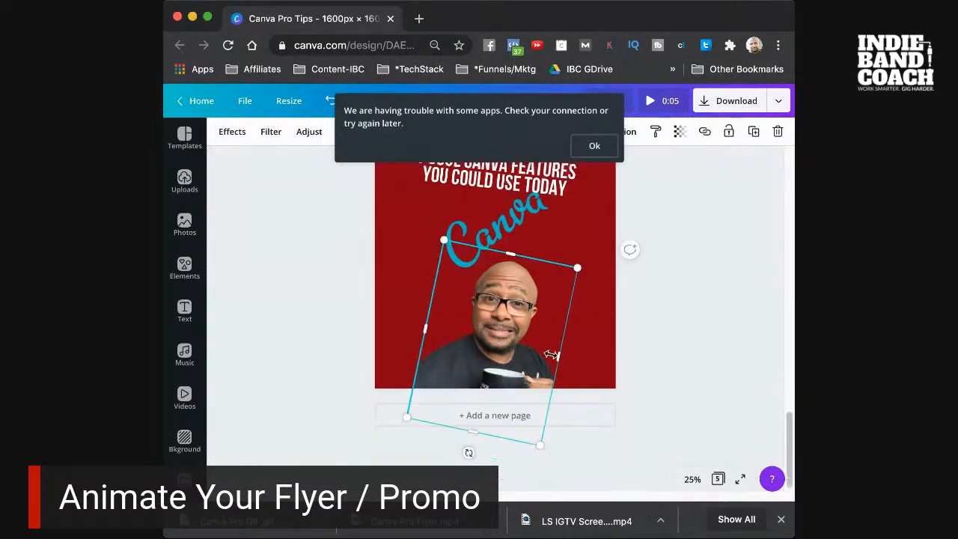
pyautogui.click(706, 321)
pyautogui.click(517, 344)
pyautogui.click(593, 147)
pyautogui.moveTo(504, 317); pyautogui.dragTo(512, 356)
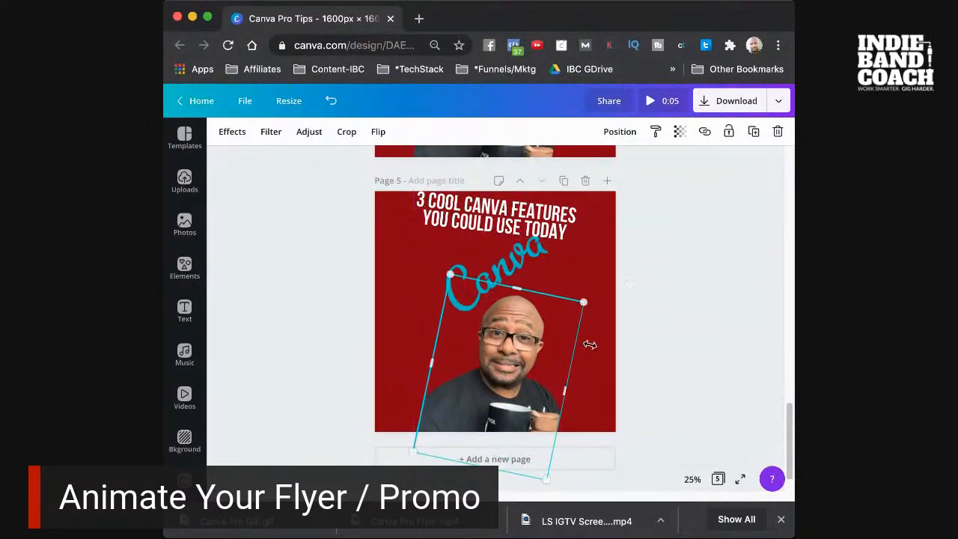
pyautogui.click(659, 334)
# Duplicate page 1 and move the copy down to the end of the design as page 6.
pyautogui.scroll(10, 592, 231)
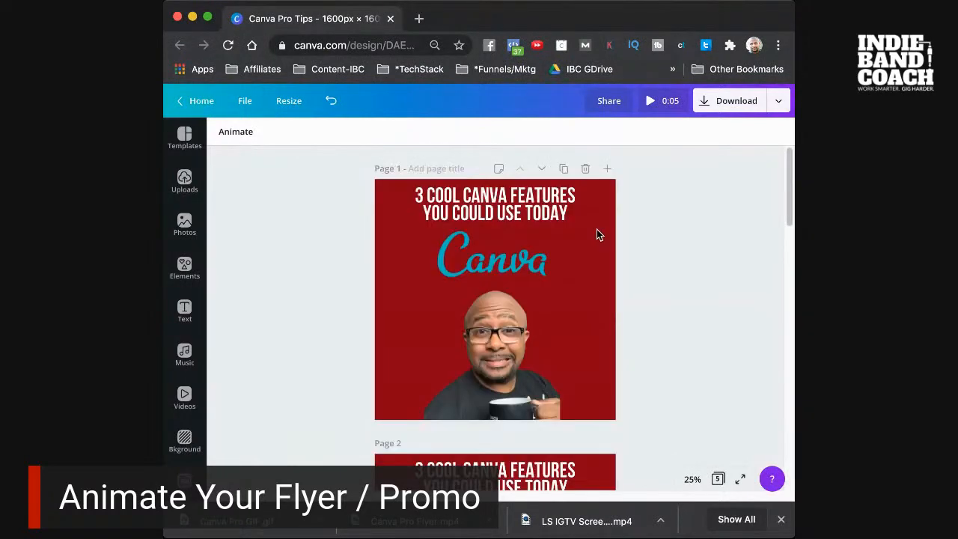
pyautogui.click(563, 170)
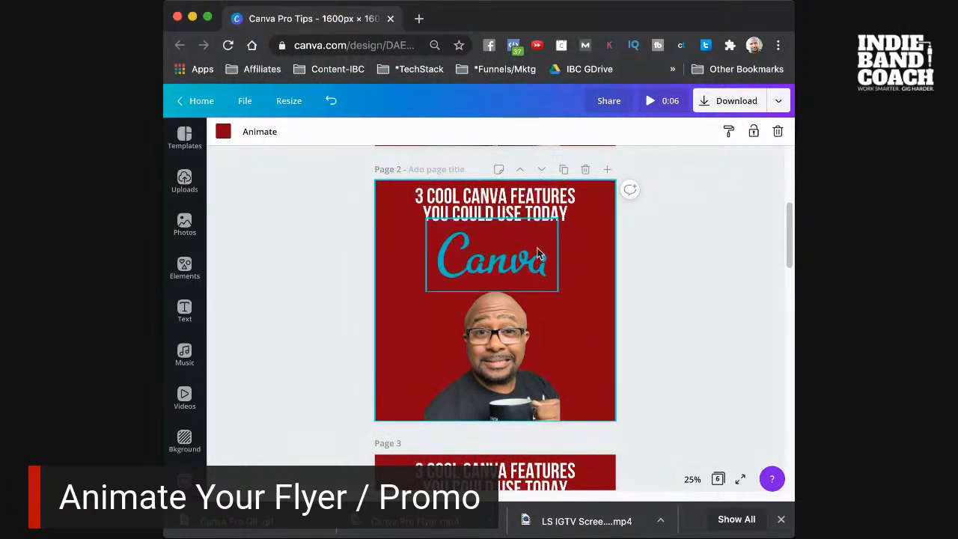
pyautogui.click(542, 171)
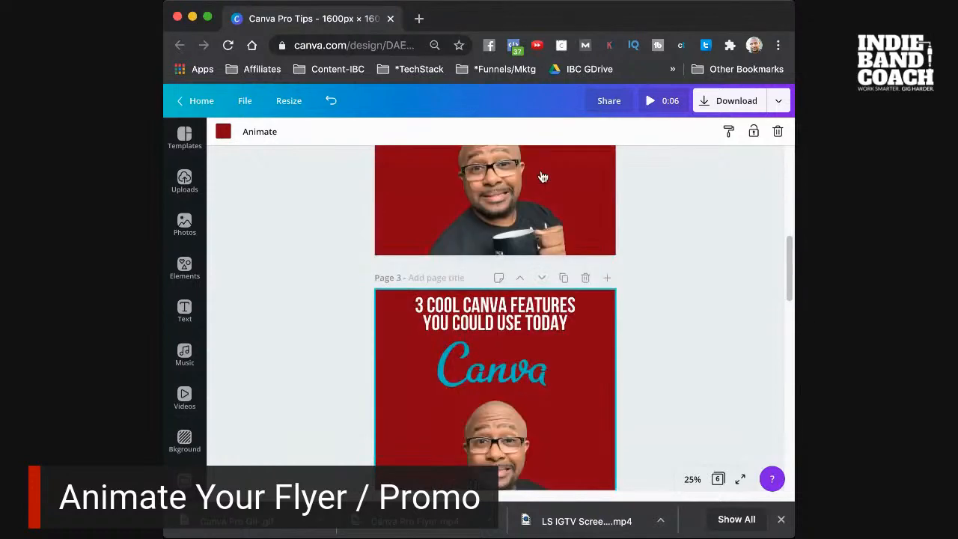
pyautogui.click(542, 171)
pyautogui.click(543, 170)
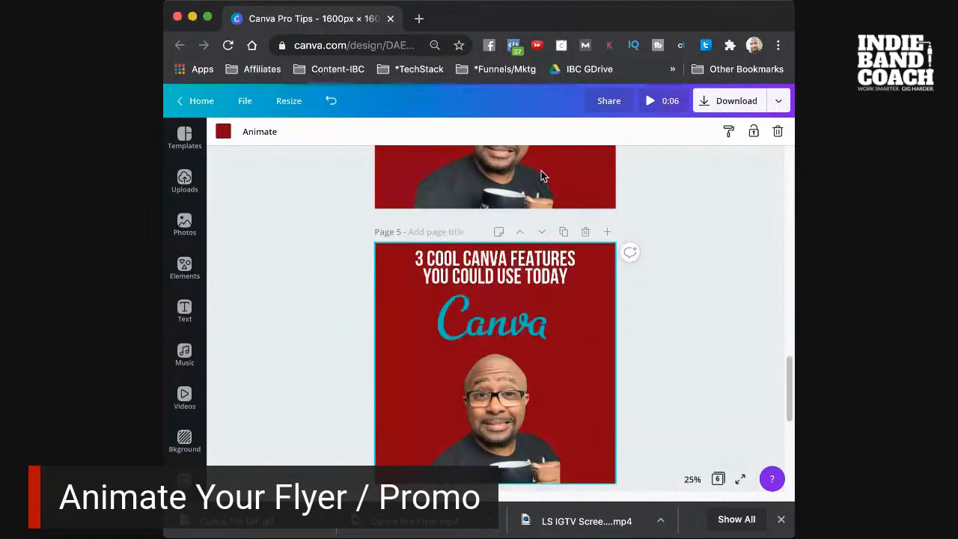
pyautogui.click(542, 173)
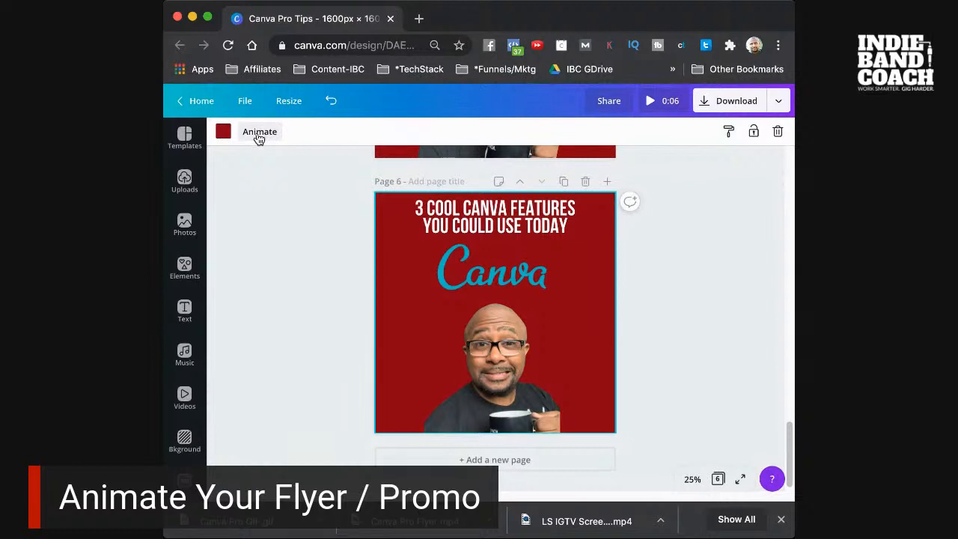
# Try the Slow, Medium and Fast animation timings on all pages, finishing with Slow.
pyautogui.click(258, 135)
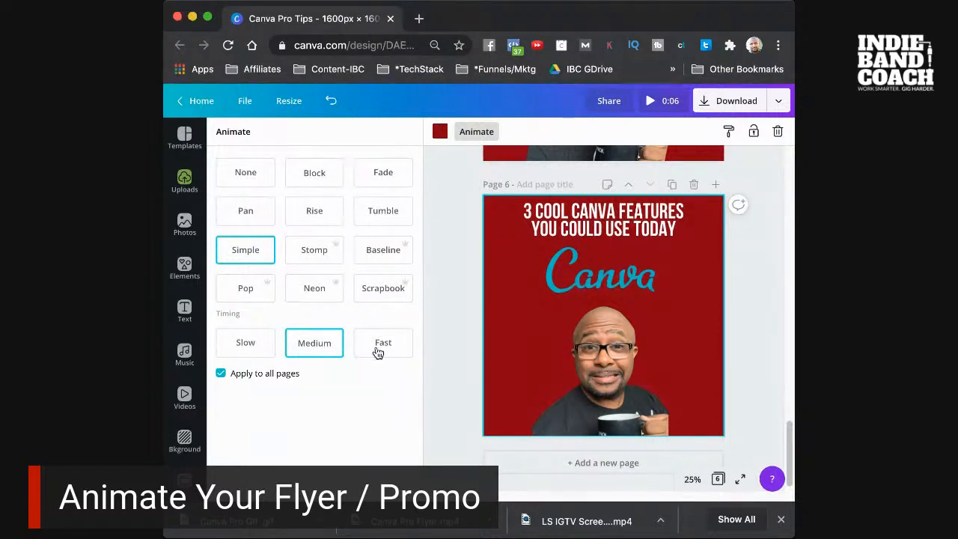
pyautogui.click(248, 343)
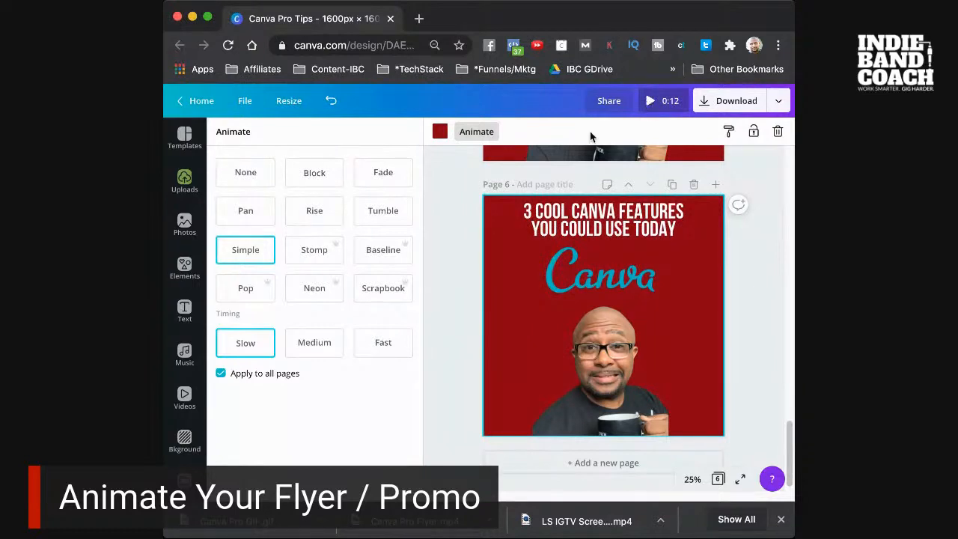
pyautogui.click(315, 341)
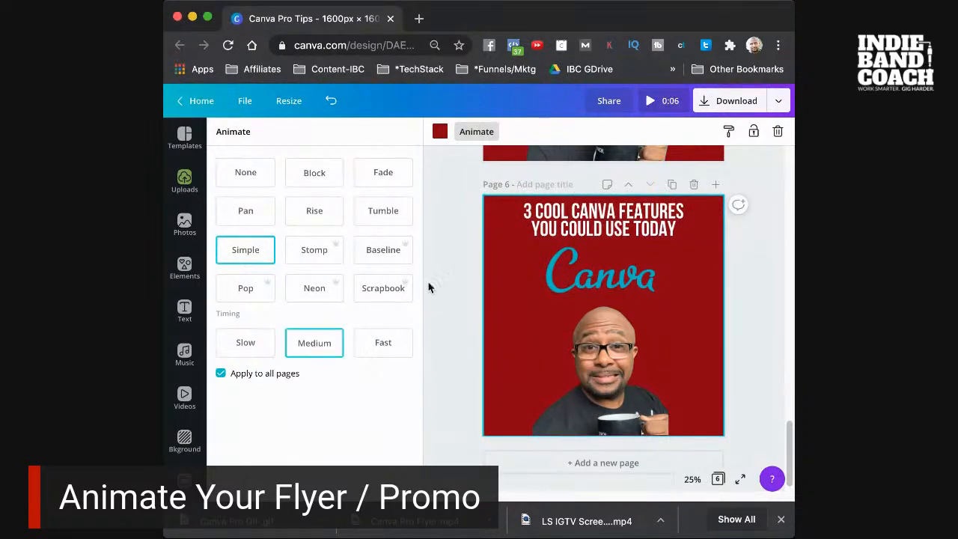
pyautogui.click(382, 349)
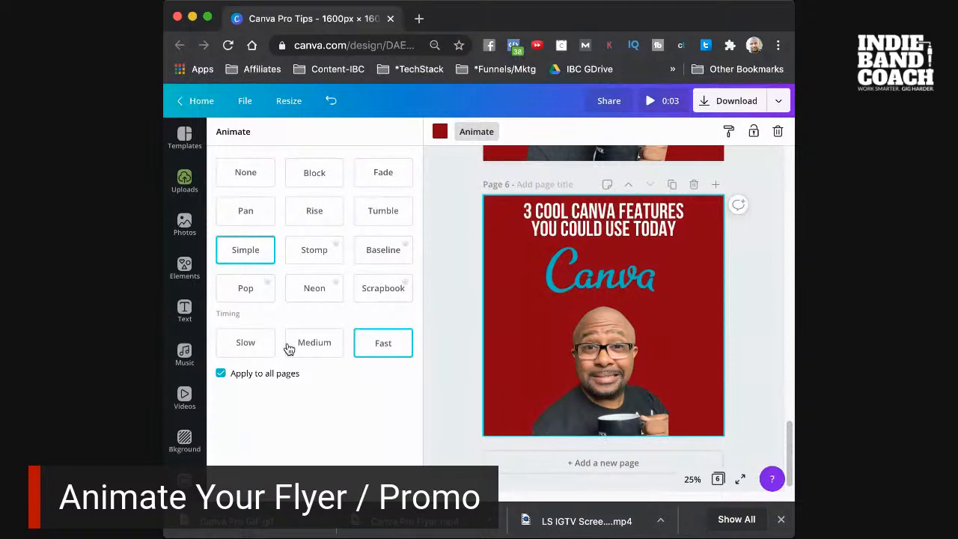
pyautogui.click(247, 343)
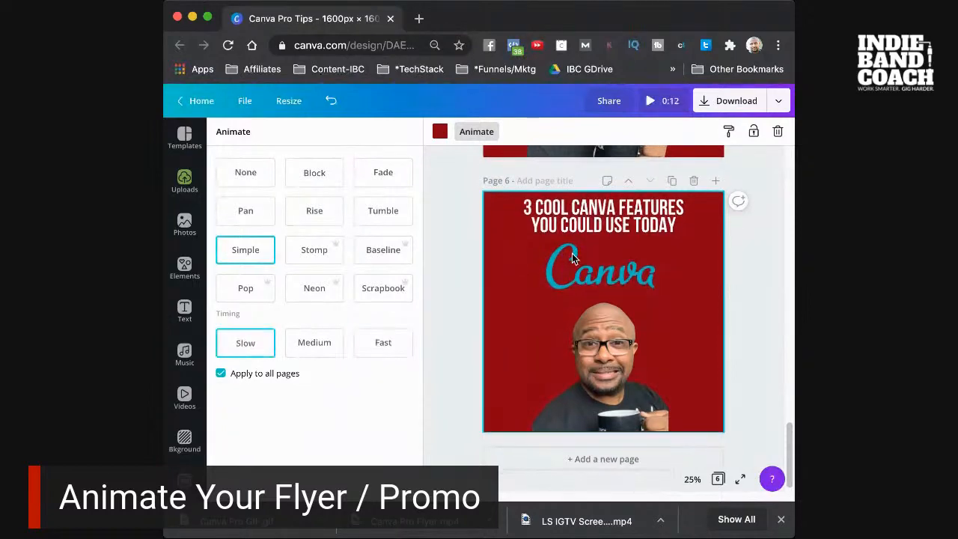
# Preview the six-page animation at Slow timing from page 1 and close the preview.
pyautogui.scroll(15, 572, 253)
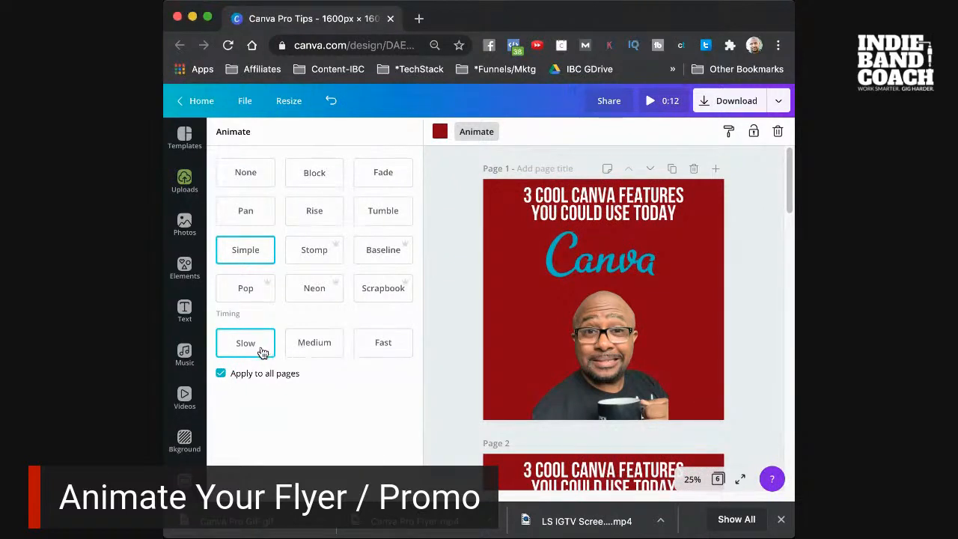
pyautogui.click(651, 105)
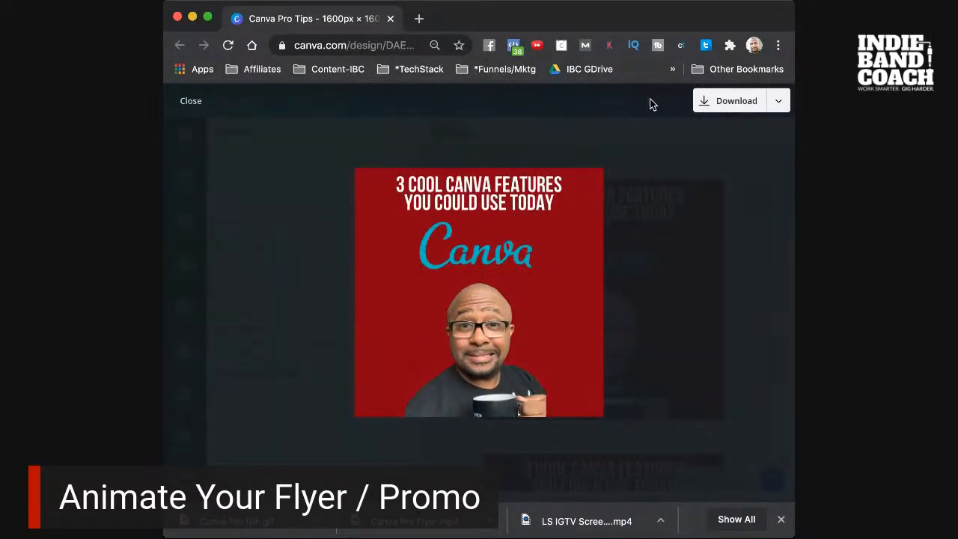
pyautogui.click(190, 102)
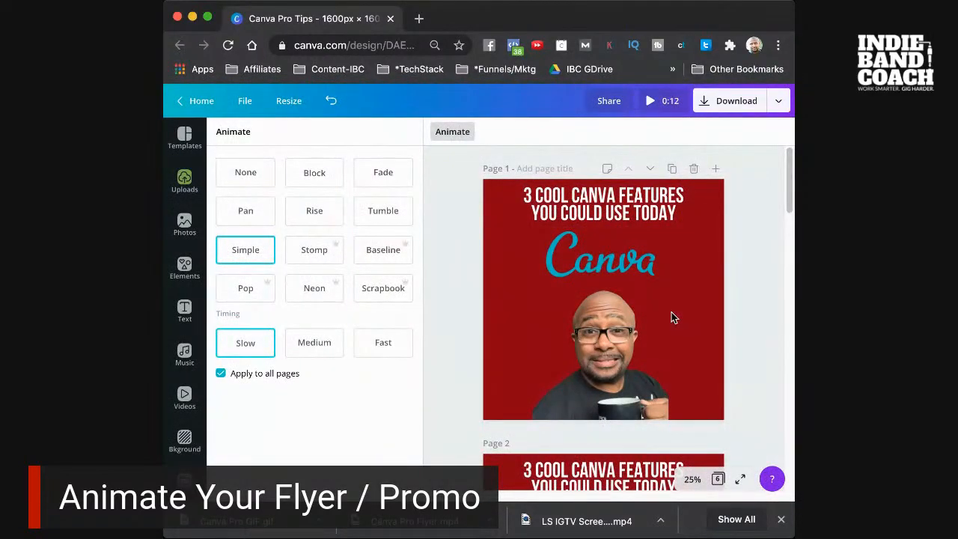
# Set the animation timing to Fast for all pages, then enlarge the canvas view to 50% and widen the browser window.
pyautogui.click(374, 345)
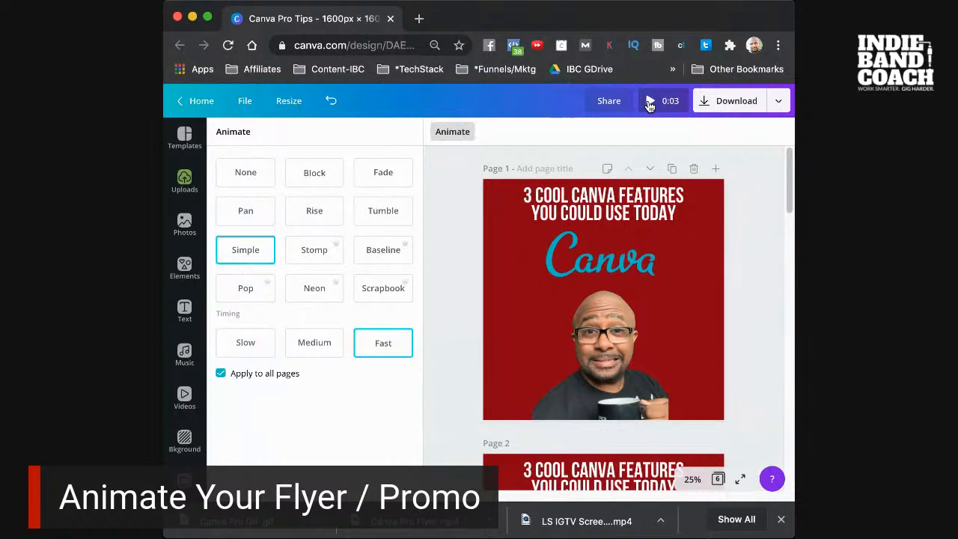
pyautogui.click(692, 478)
pyautogui.click(682, 339)
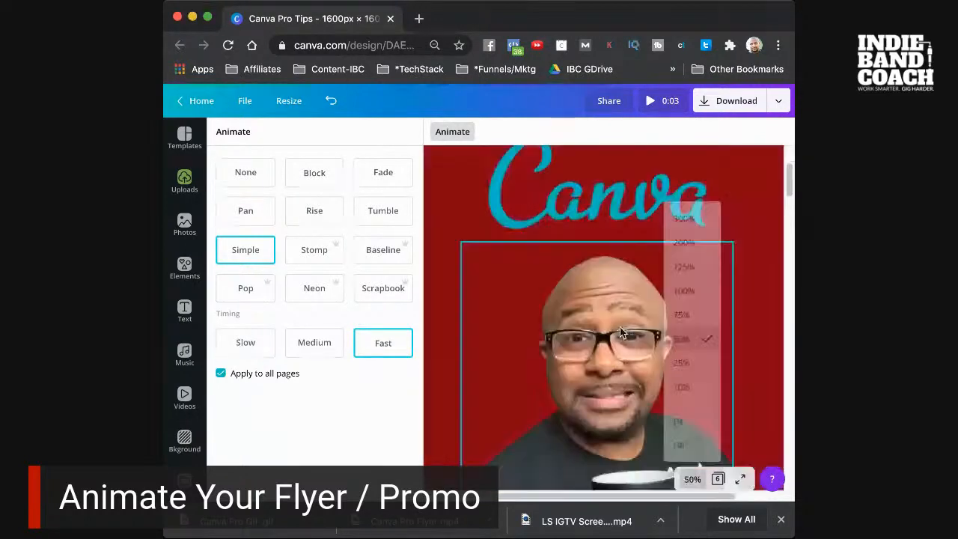
pyautogui.click(207, 16)
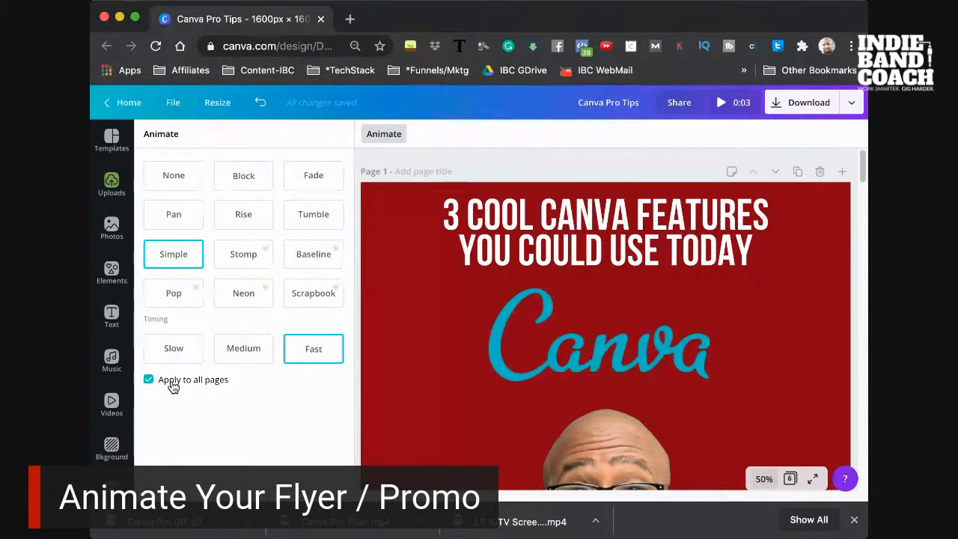
# Preview the Fast animation, replay it, and close the preview.
pyautogui.click(721, 107)
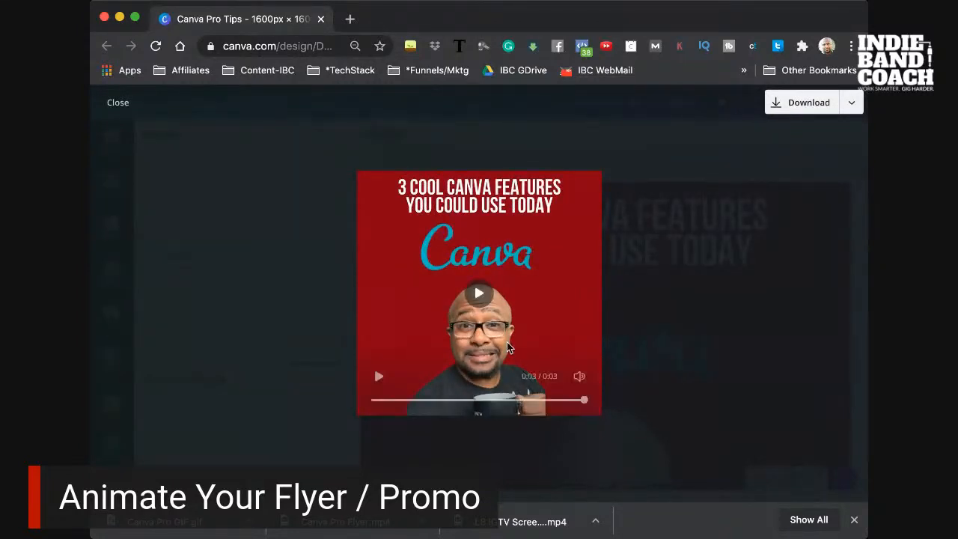
pyautogui.click(479, 296)
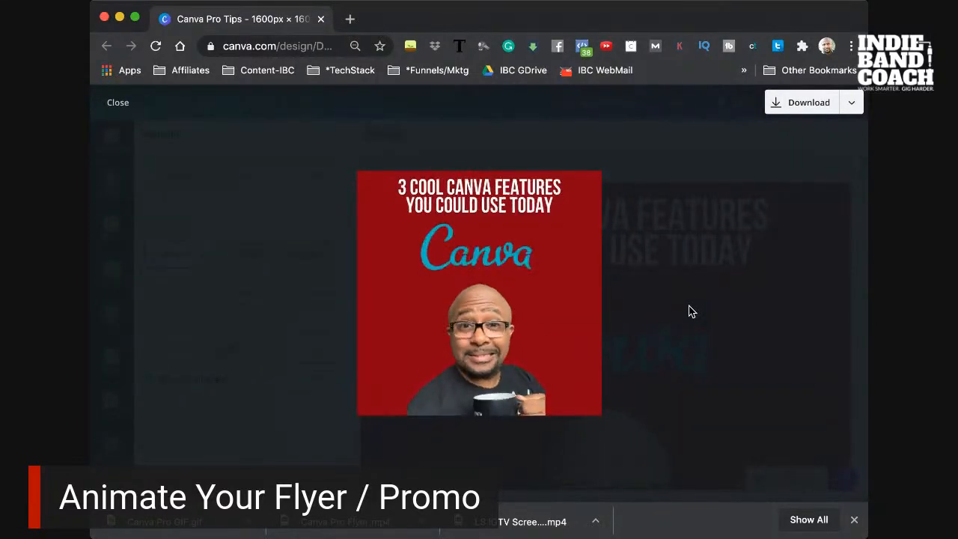
pyautogui.click(479, 300)
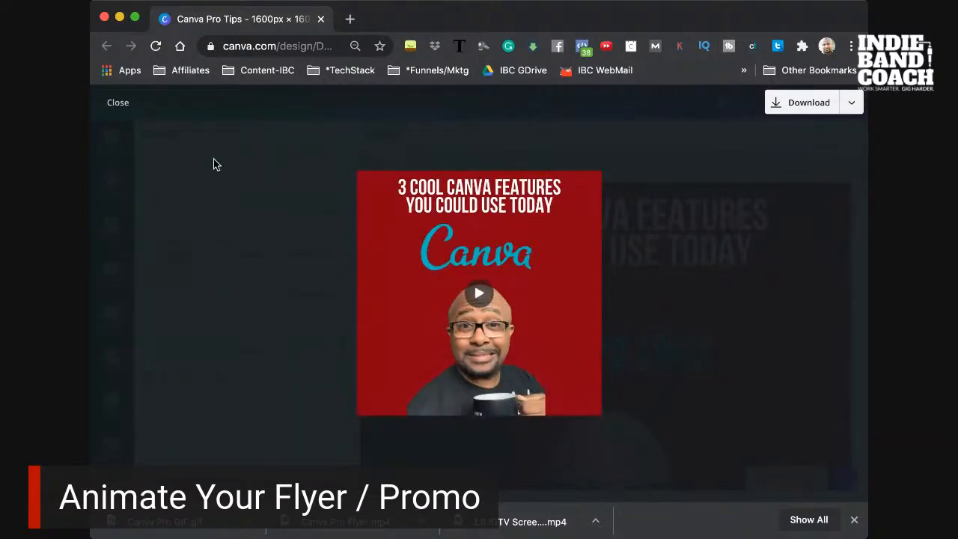
pyautogui.click(117, 104)
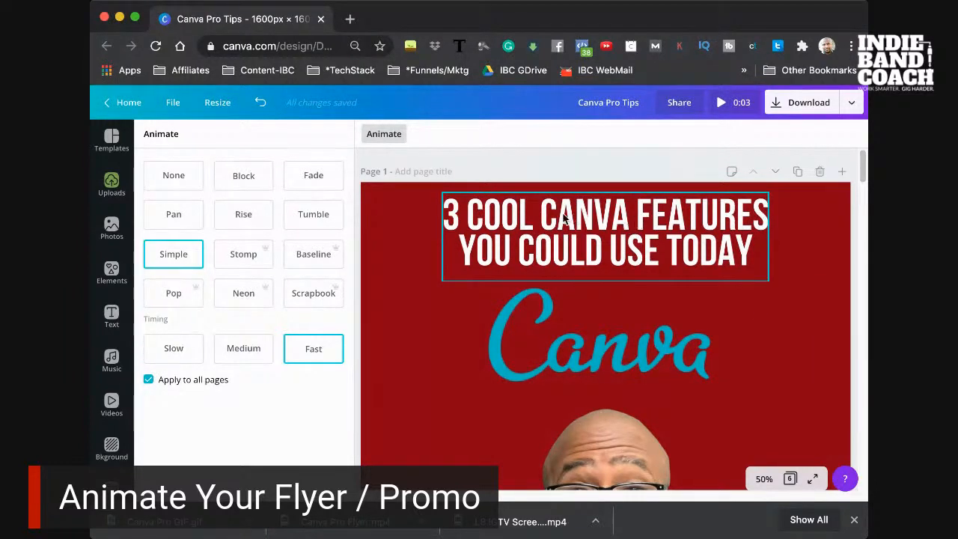
# Duplicate page 1 and recolor the headline on the copy, page 2, with the orange brand color.
pyautogui.click(799, 174)
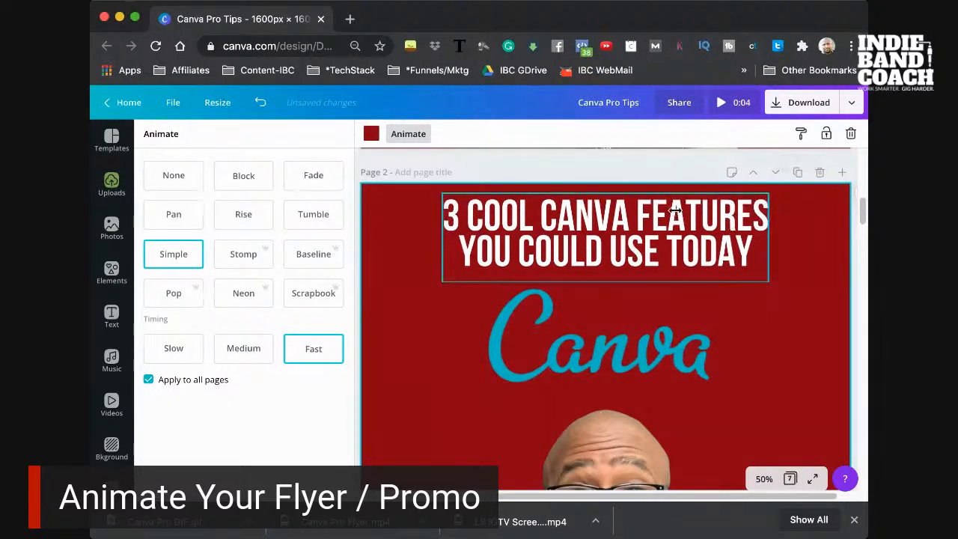
pyautogui.click(674, 212)
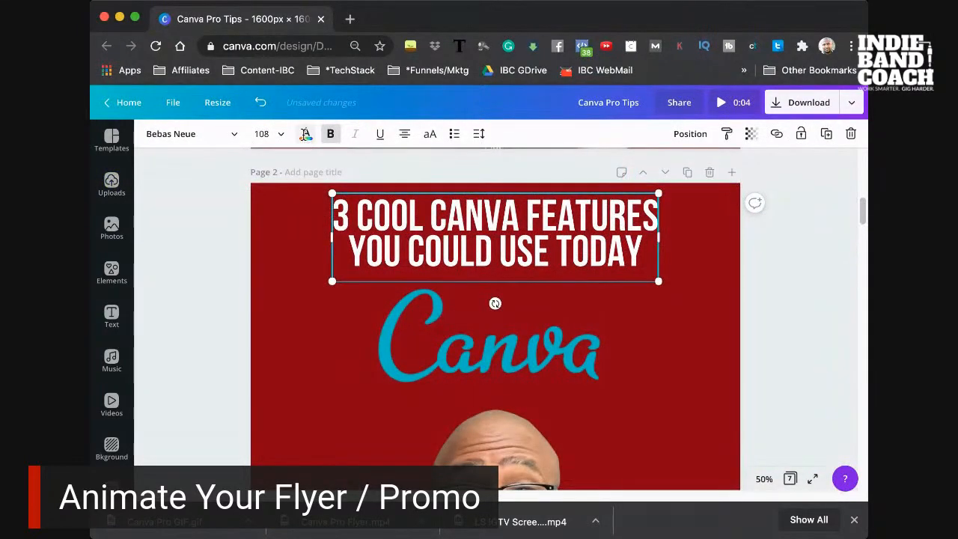
pyautogui.click(306, 134)
pyautogui.click(260, 322)
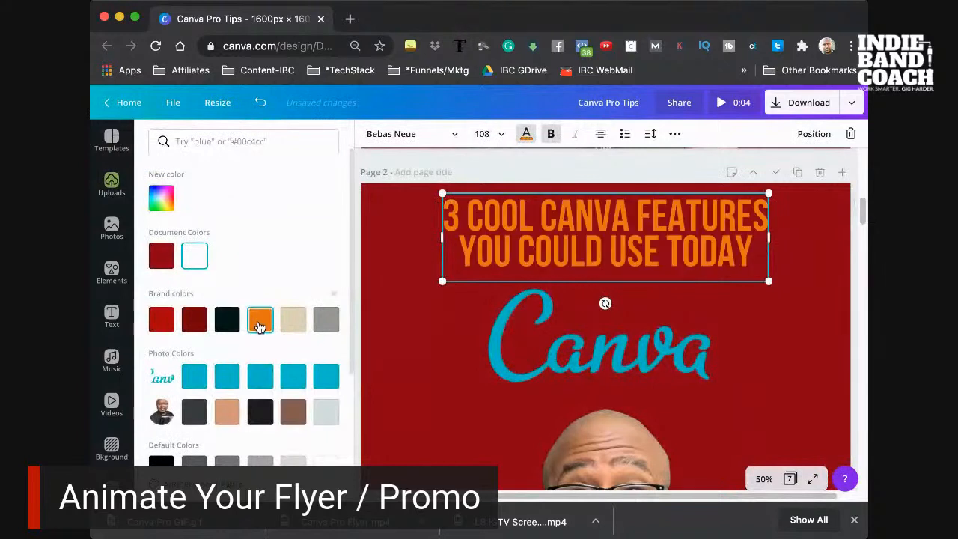
# Duplicate page 2, reduce the canvas view to 25%, and recolor the headline on the new page 3 white.
pyautogui.click(799, 174)
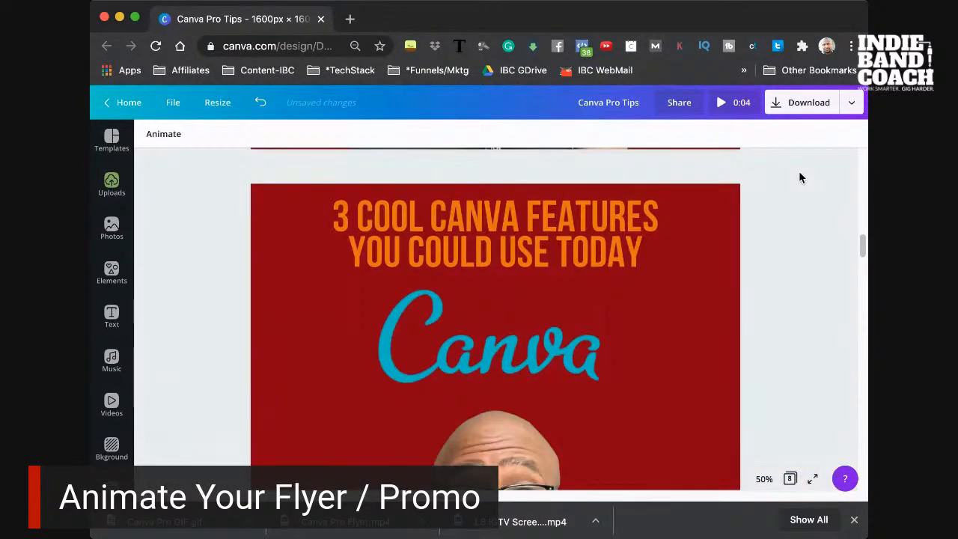
pyautogui.click(763, 480)
pyautogui.click(759, 359)
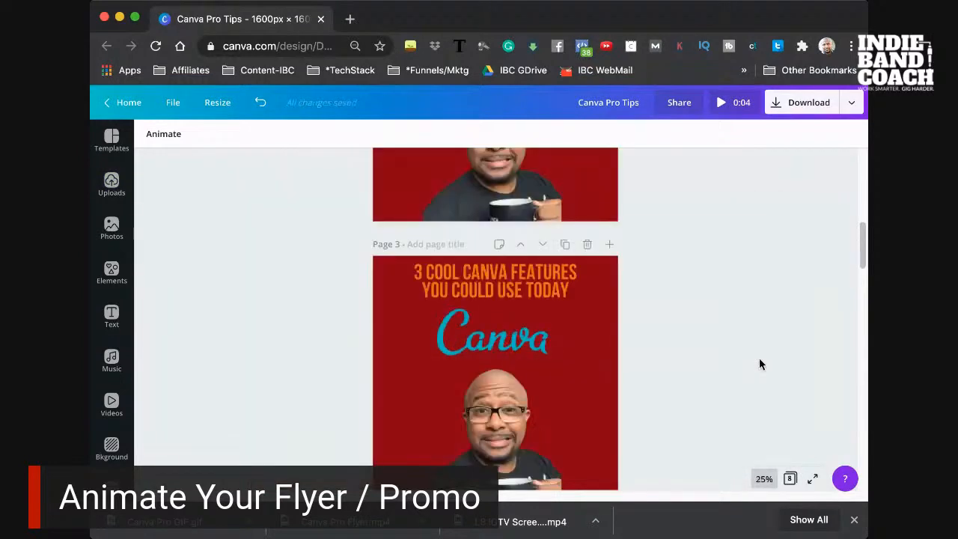
pyautogui.scroll(5, 723, 301)
pyautogui.scroll(-4, 637, 278)
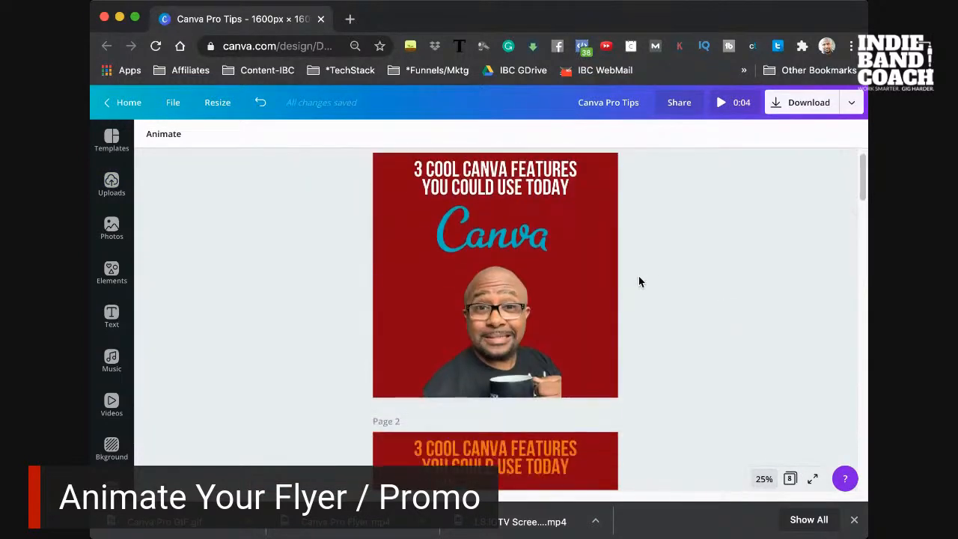
pyautogui.click(541, 359)
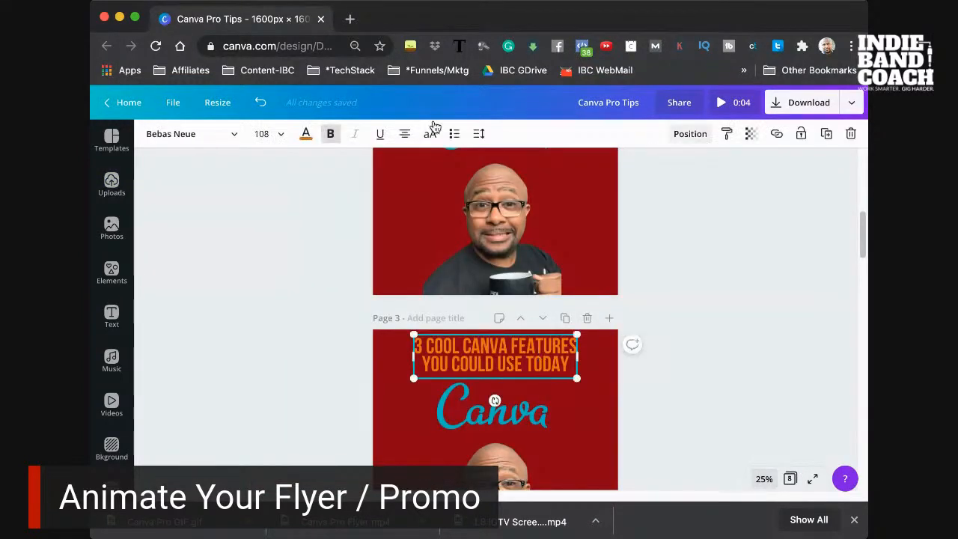
pyautogui.click(308, 135)
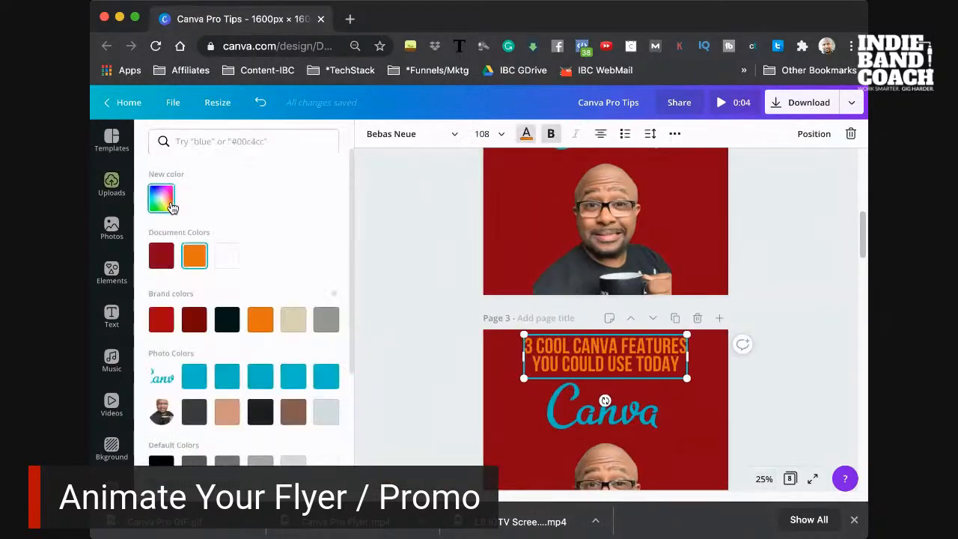
pyautogui.click(227, 256)
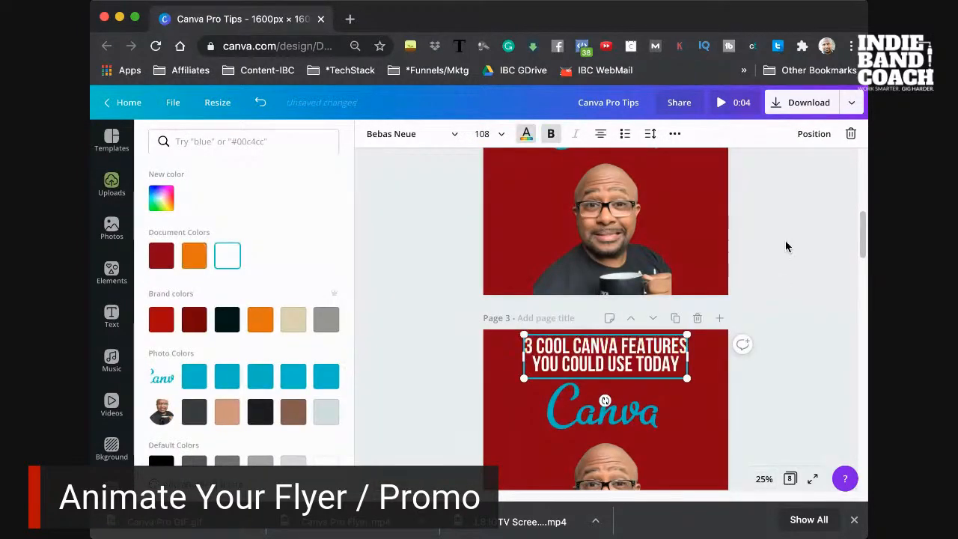
# Duplicate the orange-headline page 2 and move the copy down one position, behind the white-headline page.
pyautogui.scroll(4, 786, 243)
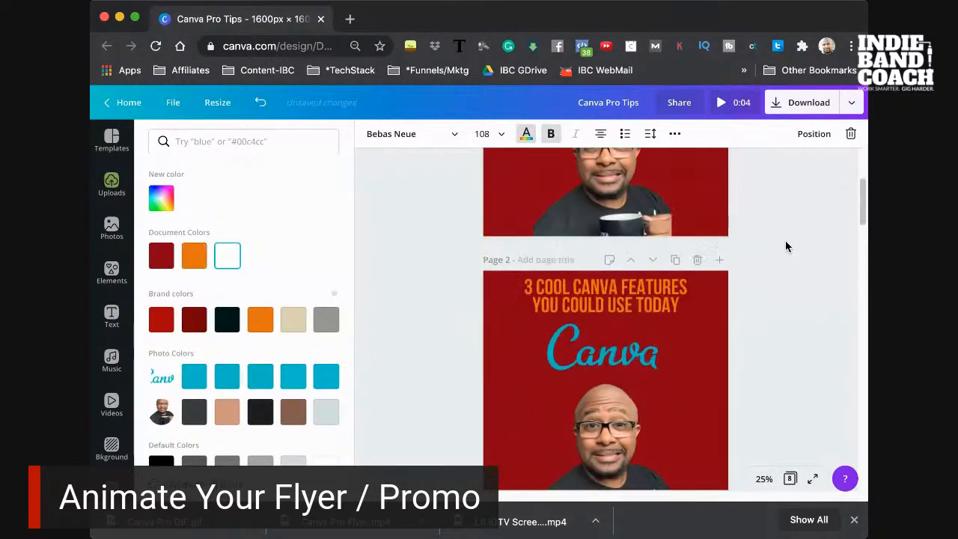
pyautogui.click(677, 264)
pyautogui.click(544, 264)
pyautogui.scroll(10, 694, 268)
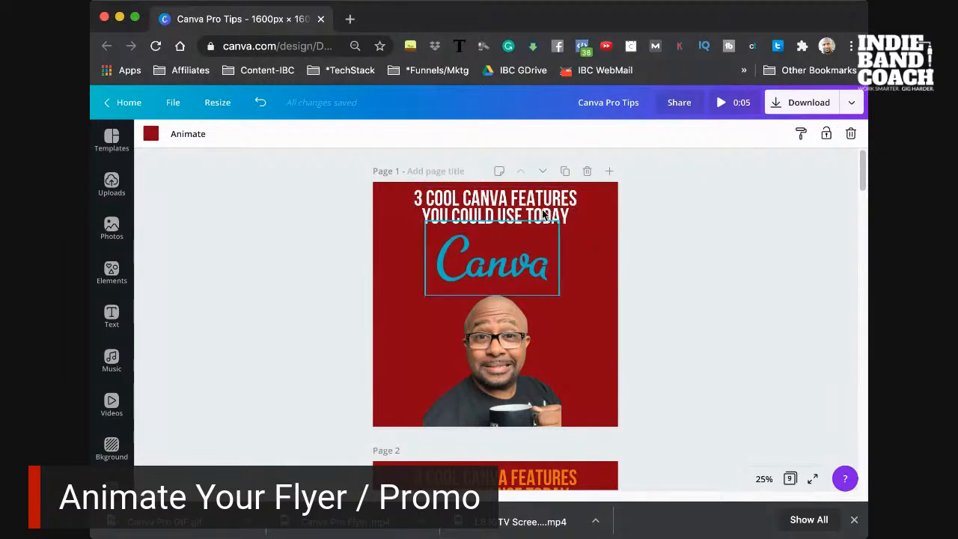
# Set the Simple animation's timing to Medium for all pages.
pyautogui.click(183, 135)
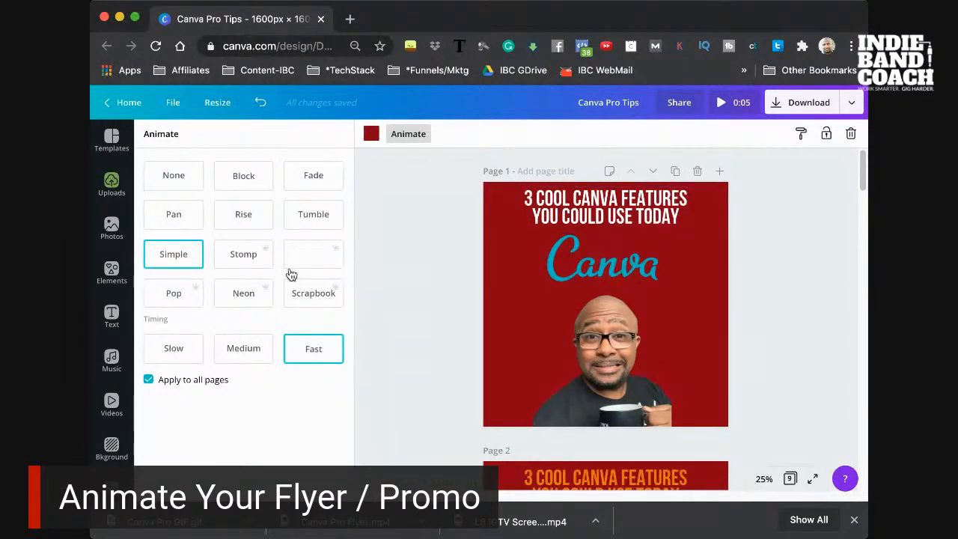
pyautogui.click(231, 350)
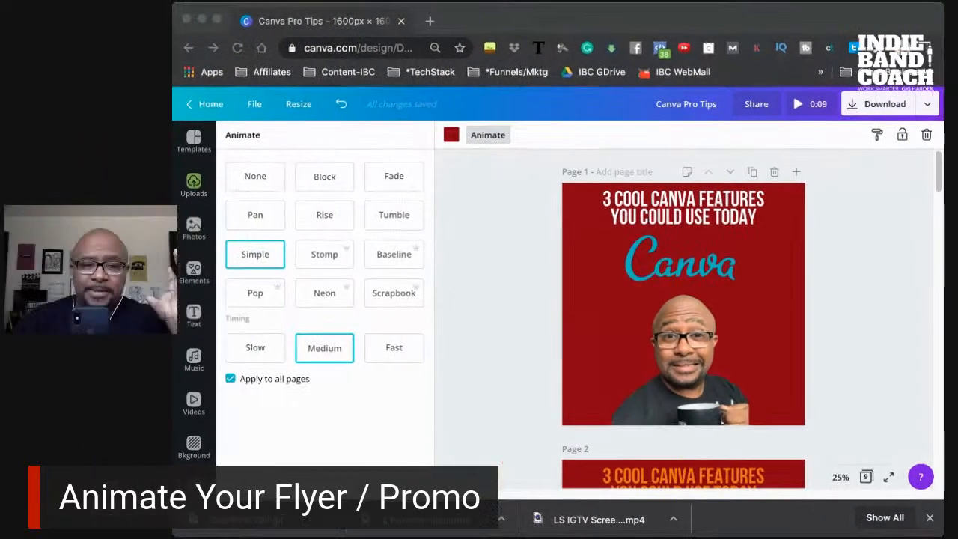
pyautogui.click(843, 209)
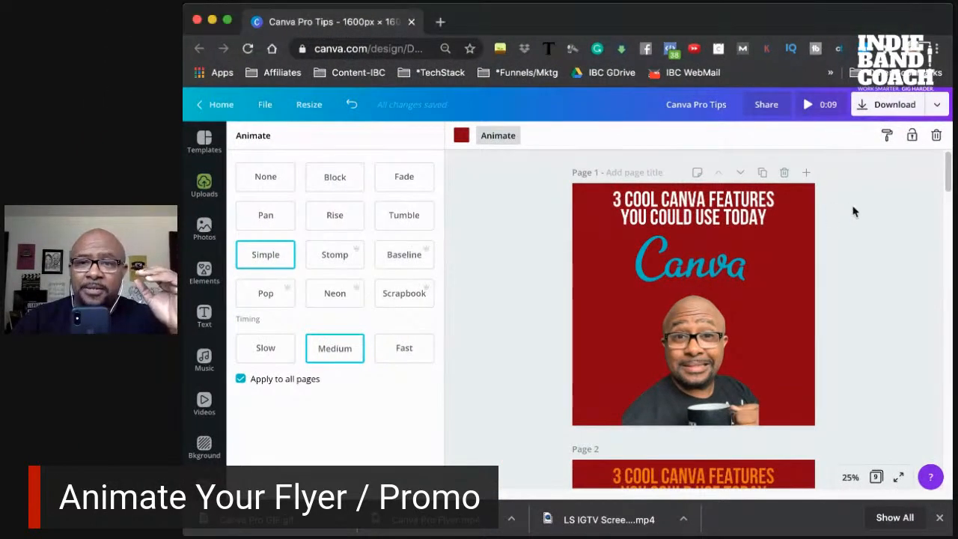
# Preview the nine-page animation at Medium timing and close the preview.
pyautogui.click(809, 109)
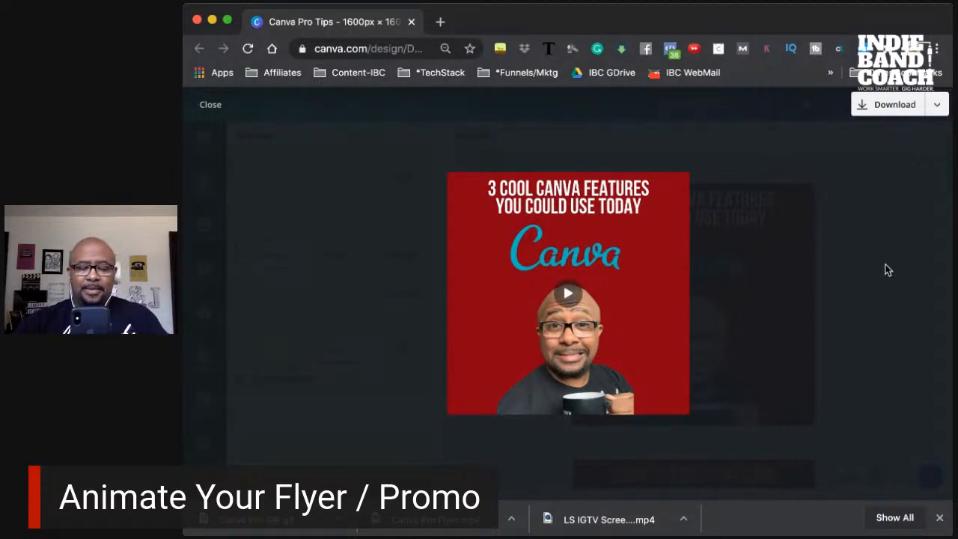
pyautogui.click(569, 294)
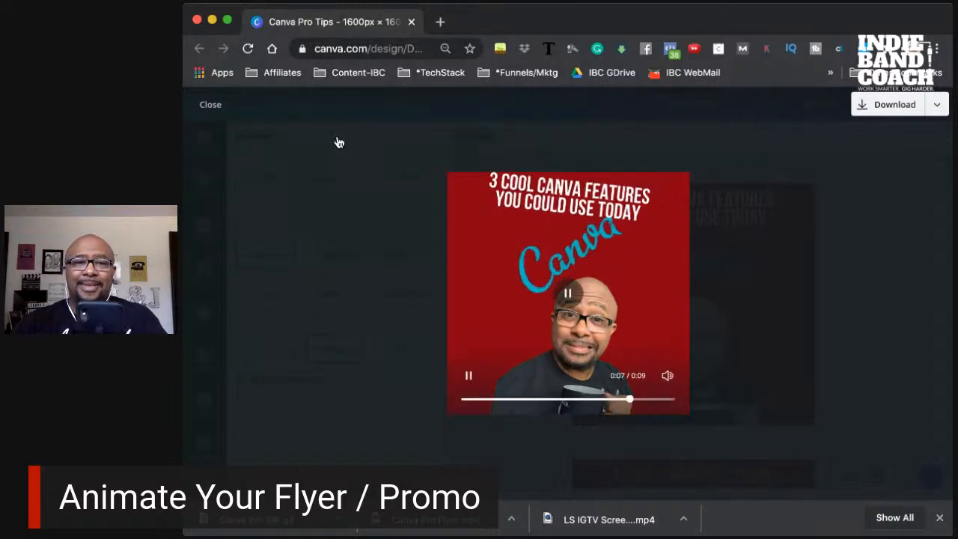
pyautogui.click(205, 111)
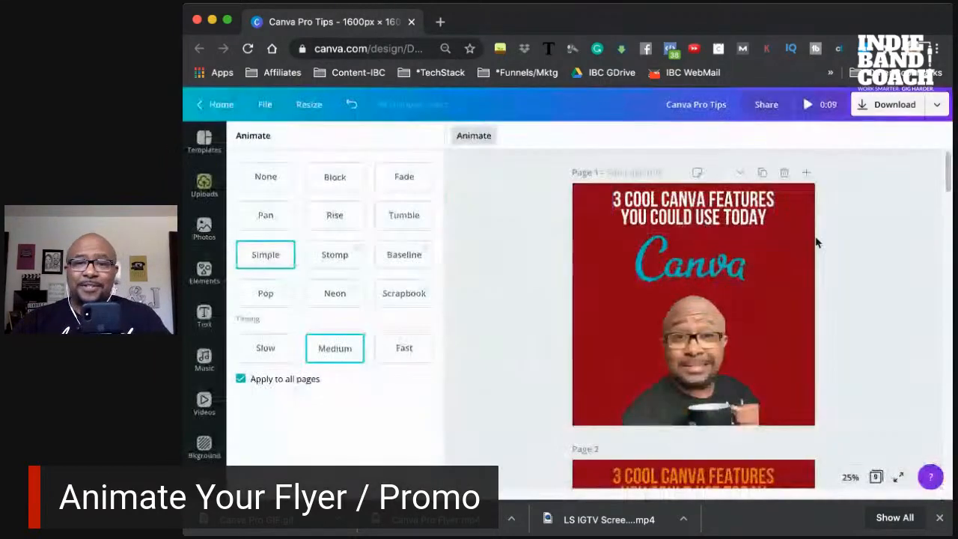
# Open the canvas zoom level choices.
pyautogui.click(851, 477)
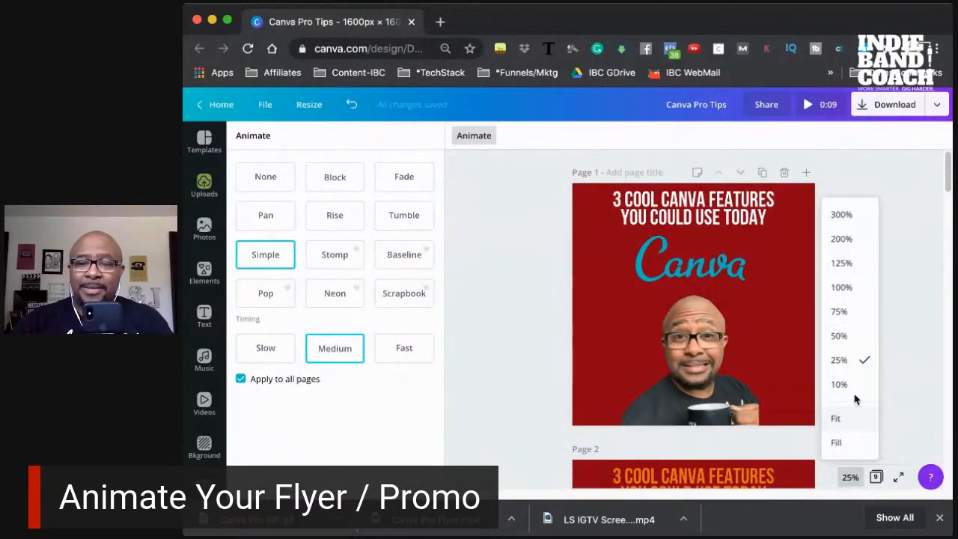